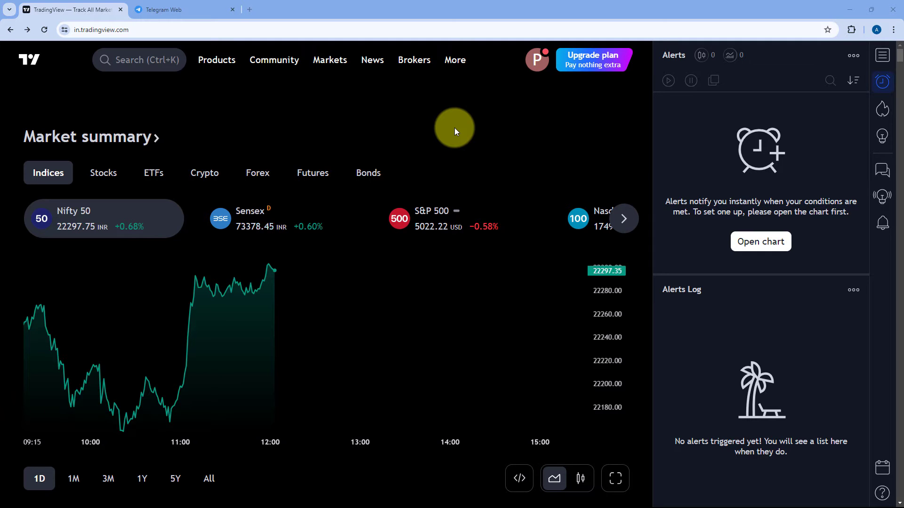
{"action": "left_click", "coordinate": [222, 8]}
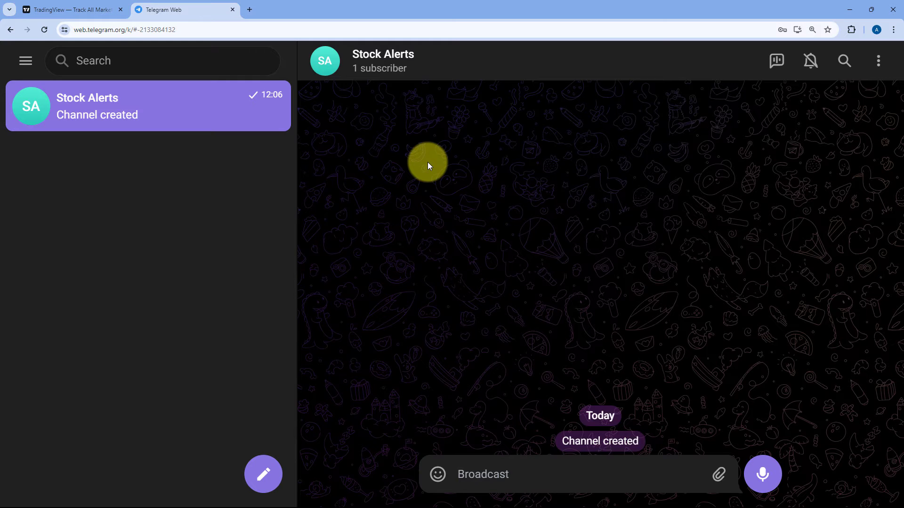
{"action": "left_click", "coordinate": [89, 9]}
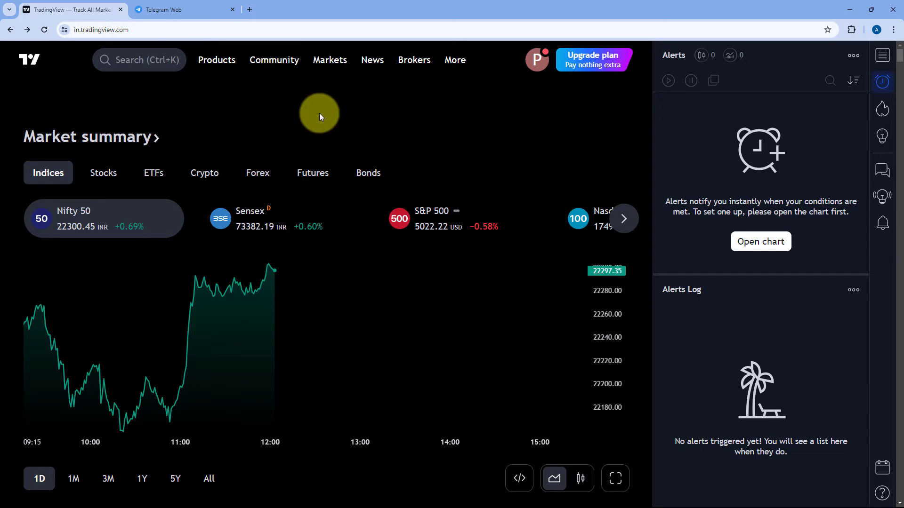
{"action": "left_click", "coordinate": [204, 8]}
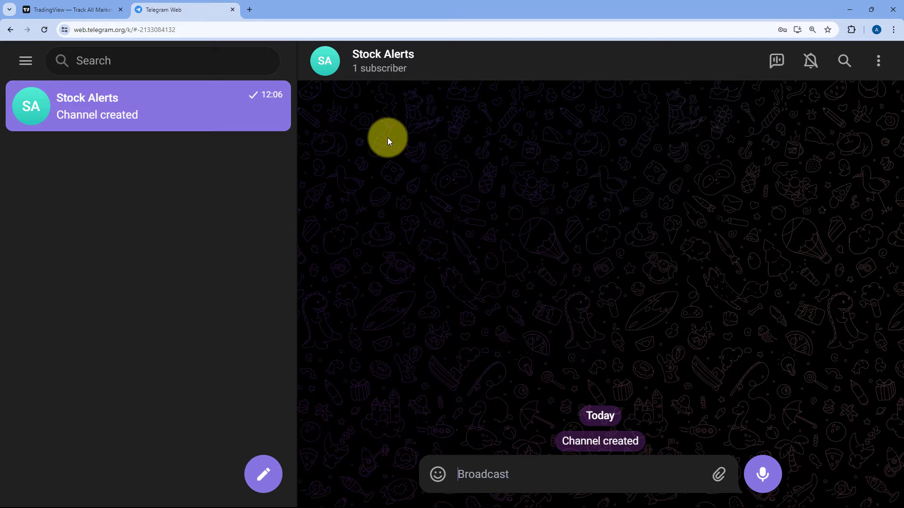
Step: Go to pabbly.com/connect in a new browser tab, sign in and access the Pabbly Connect dashboard
{"action": "left_click", "coordinate": [249, 11]}
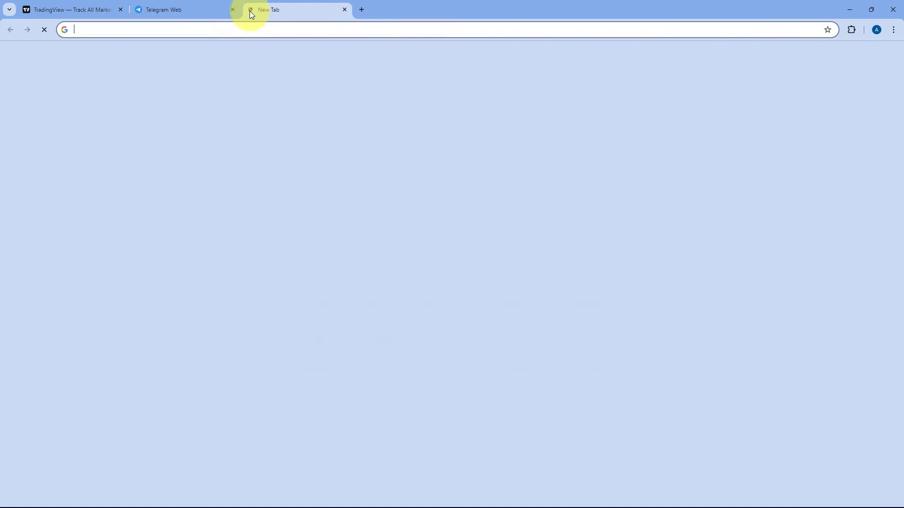
{"action": "type", "text": "pabbly.com/"}
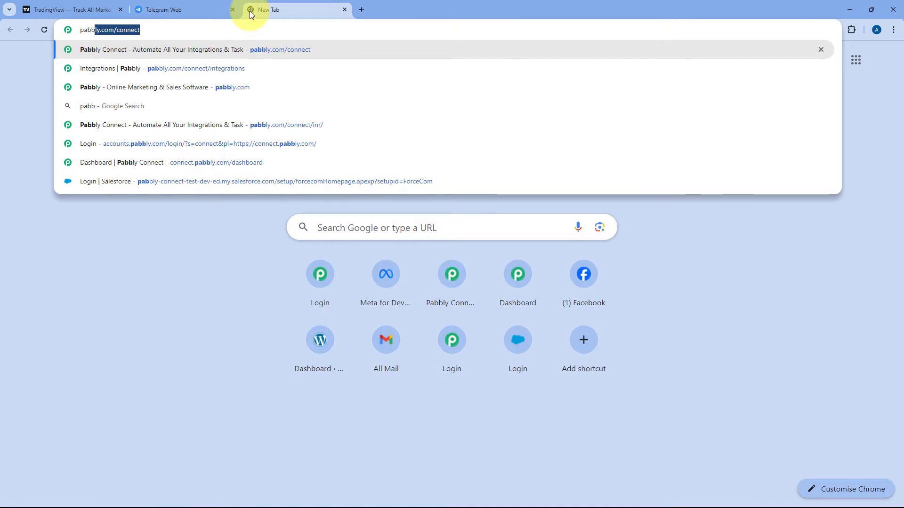
{"action": "type", "text": "connect/"}
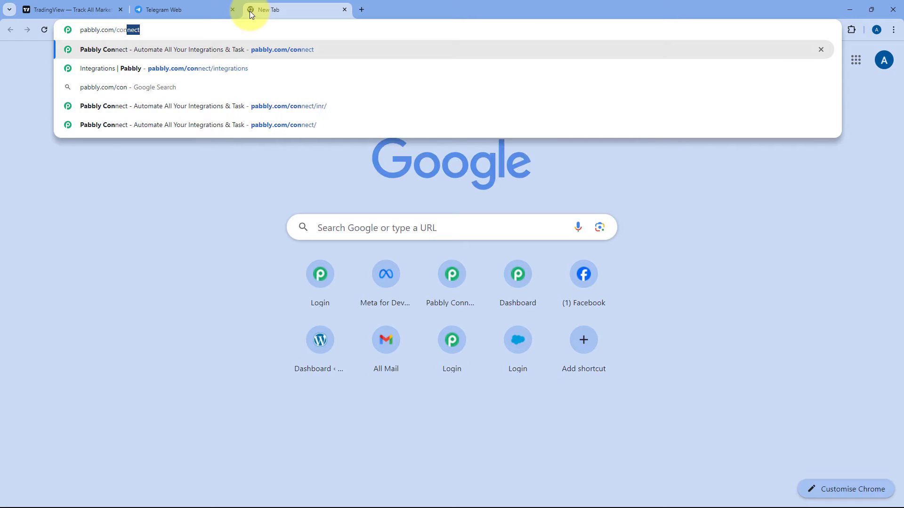
{"action": "key", "text": "Return"}
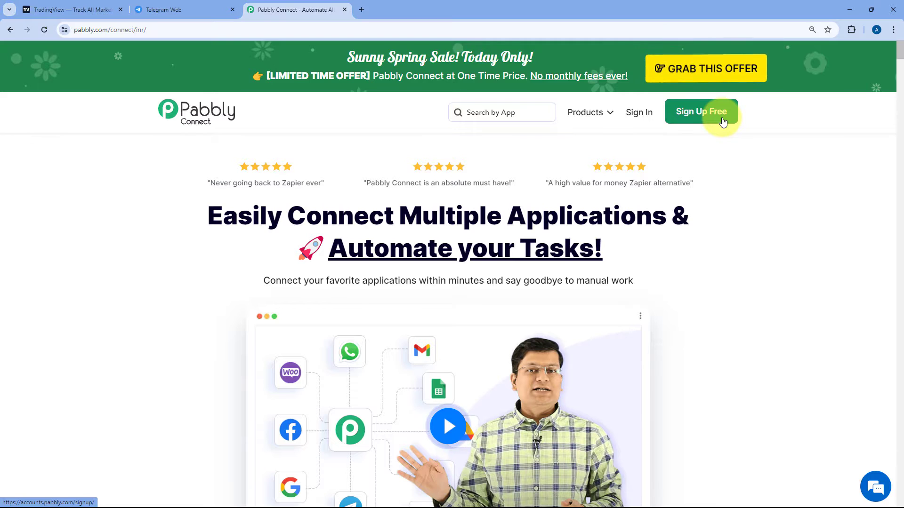
{"action": "left_click", "coordinate": [640, 114]}
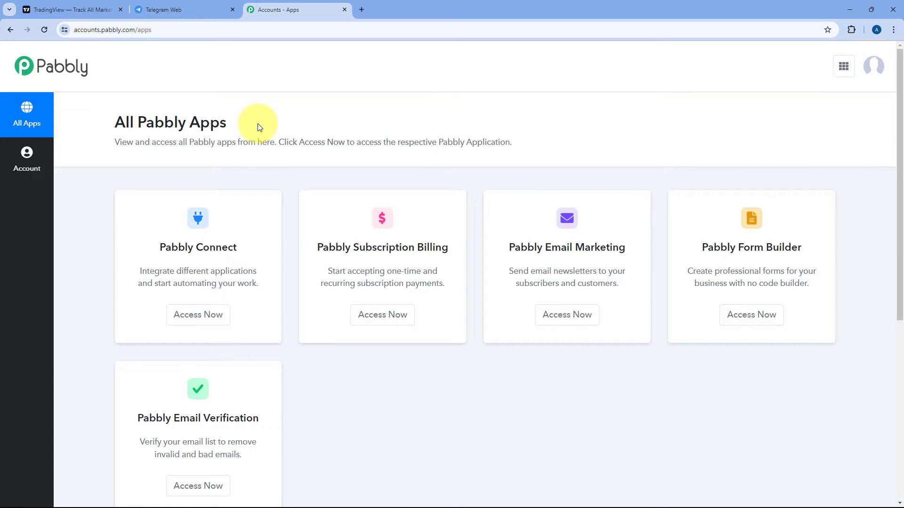
{"action": "left_click", "coordinate": [198, 317]}
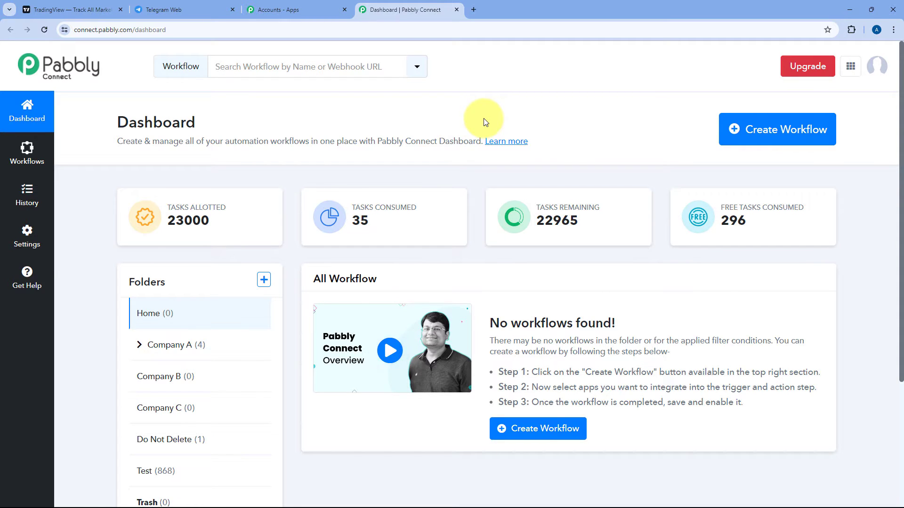
Step: Create a workflow named "TradingView to Telegram" in the Home folder
{"action": "left_click", "coordinate": [777, 138]}
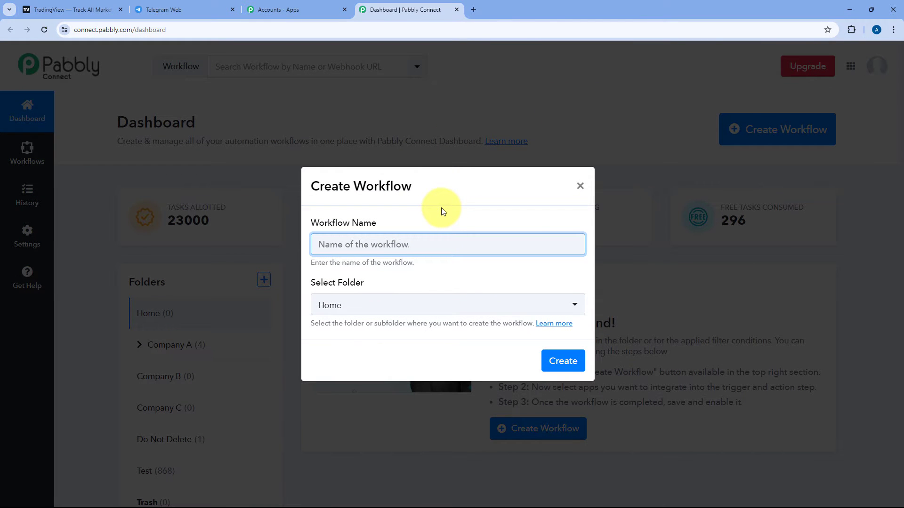
{"action": "type", "text": "Tradi"}
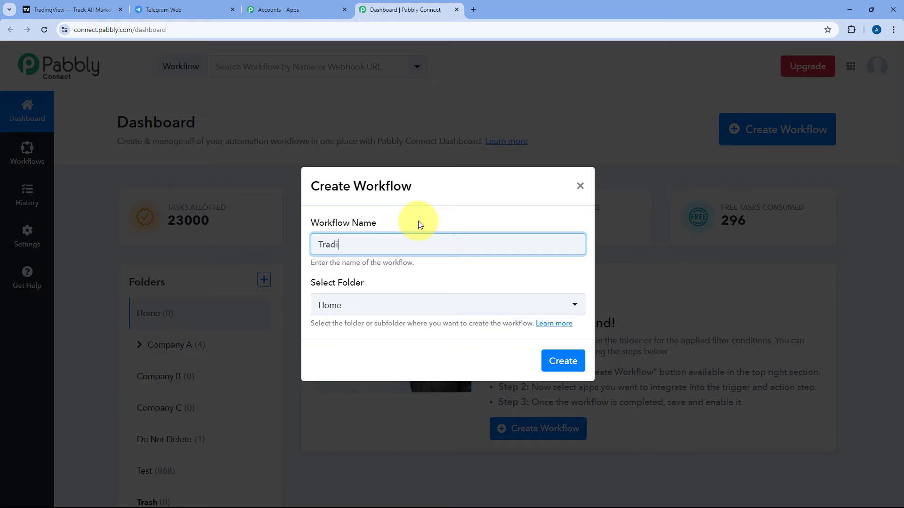
{"action": "type", "text": "ngView to Telegram"}
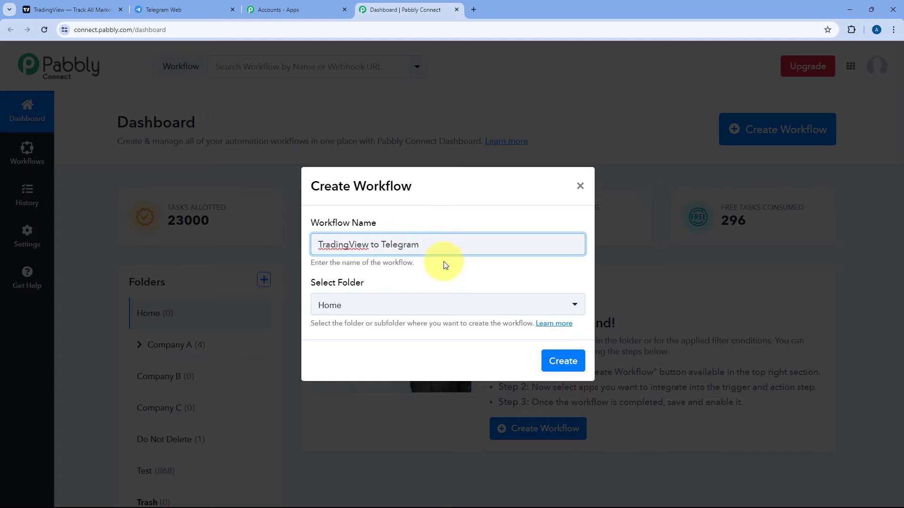
{"action": "left_click", "coordinate": [420, 308]}
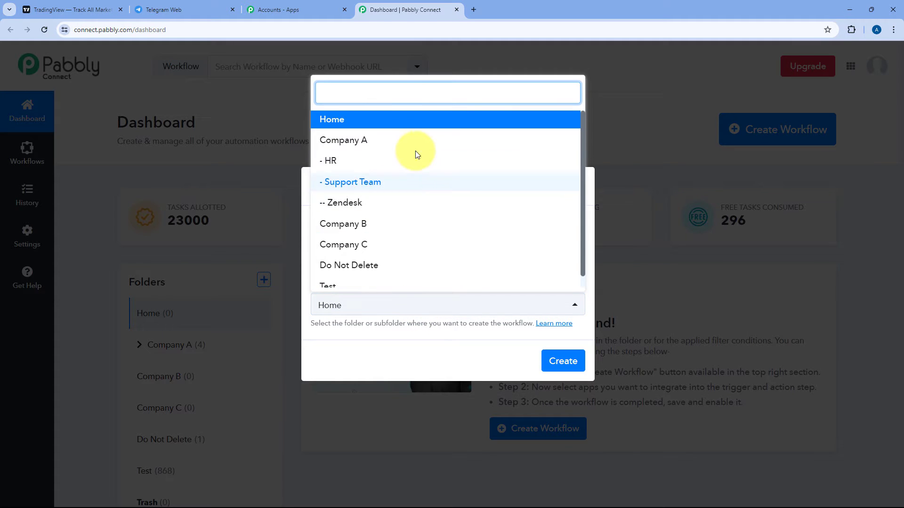
{"action": "left_click", "coordinate": [410, 123]}
{"action": "left_click", "coordinate": [562, 359]}
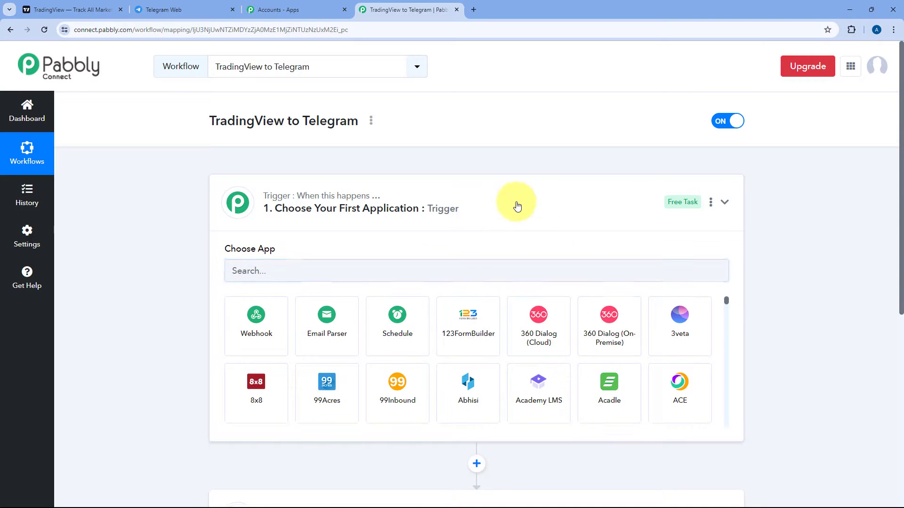
Step: Examine the new workflow's trigger and action sections alongside the TradingView page and the Stock Alerts channel in Telegram
{"action": "left_click", "coordinate": [517, 204]}
{"action": "scroll", "coordinate": [193, 236], "scroll_direction": "down", "scroll_amount": 1}
{"action": "scroll", "coordinate": [193, 238], "scroll_direction": "down", "scroll_amount": 1}
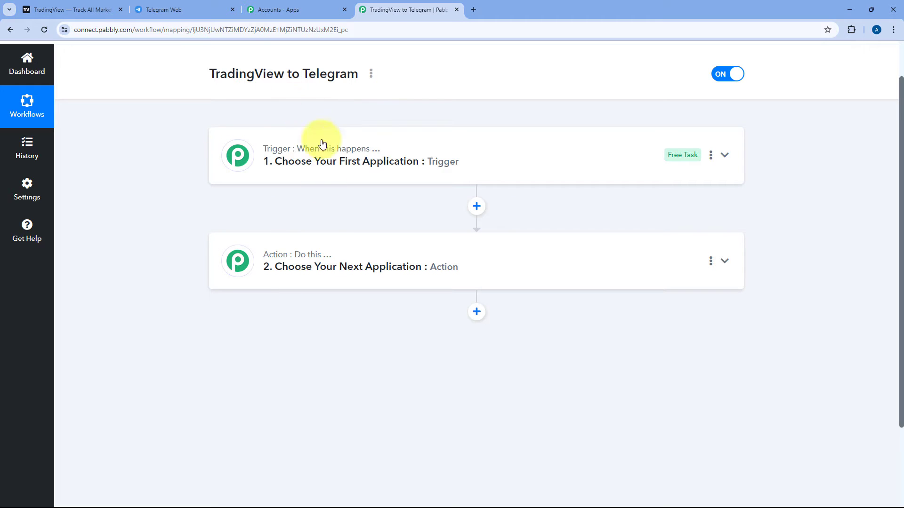
{"action": "mouse_move", "coordinate": [259, 153]}
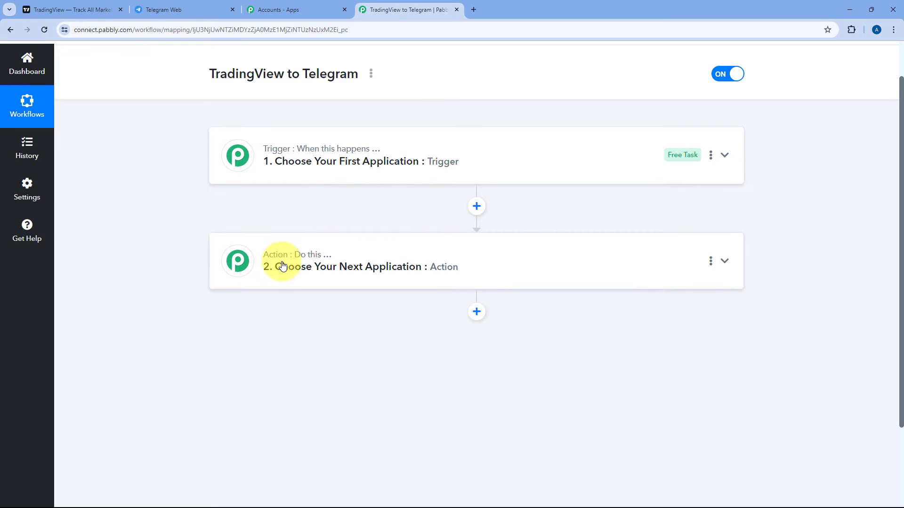
{"action": "left_click", "coordinate": [395, 156]}
{"action": "scroll", "coordinate": [183, 196], "scroll_direction": "down", "scroll_amount": 2}
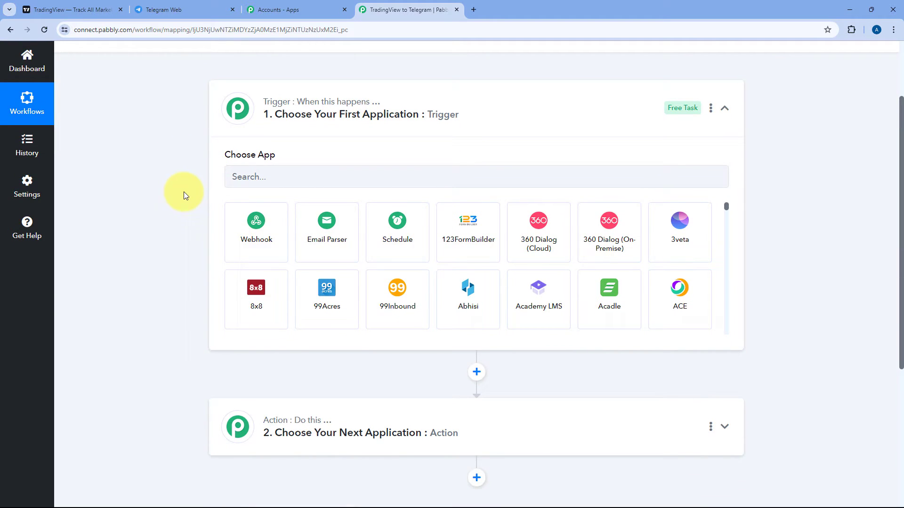
{"action": "left_click", "coordinate": [96, 10]}
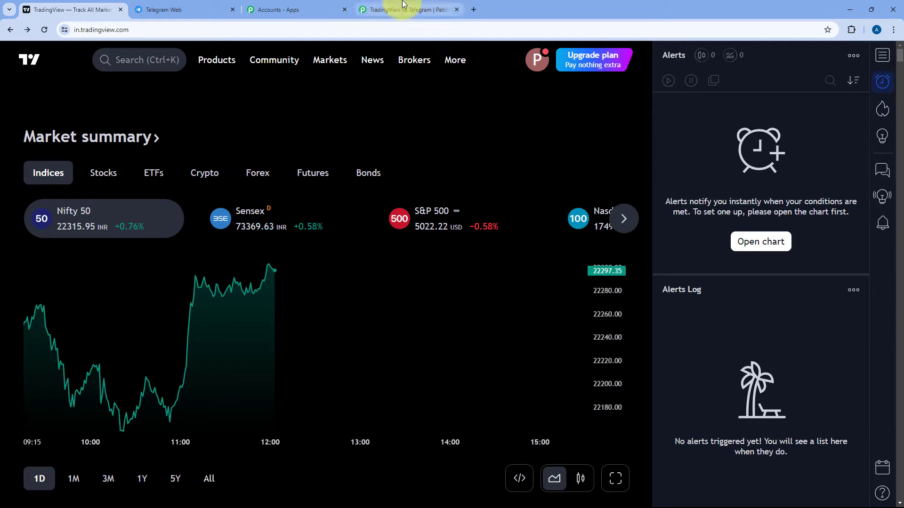
{"action": "left_click", "coordinate": [404, 6]}
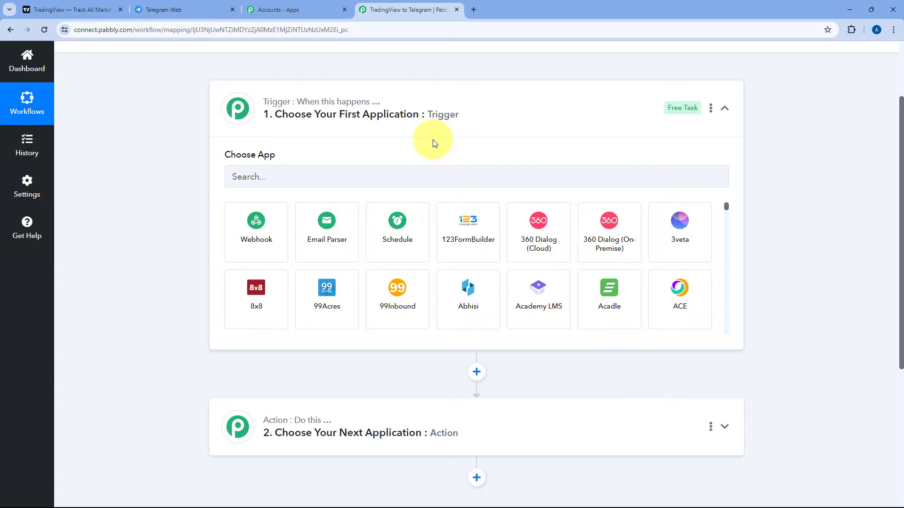
{"action": "left_click", "coordinate": [108, 8]}
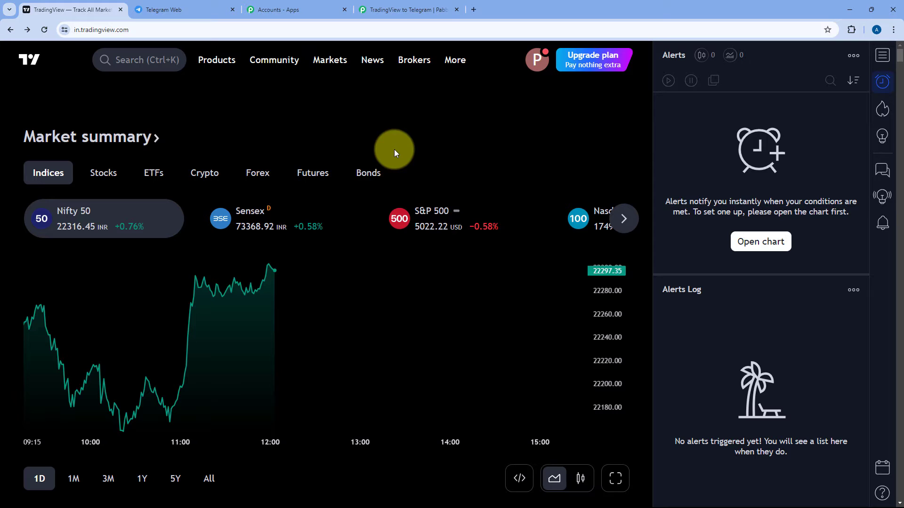
{"action": "left_click", "coordinate": [387, 6]}
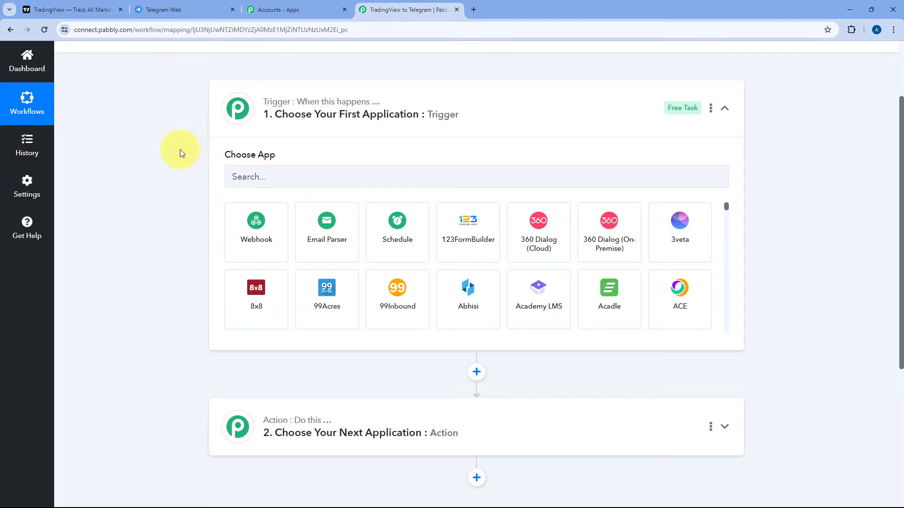
{"action": "scroll", "coordinate": [172, 169], "scroll_direction": "down", "scroll_amount": 1}
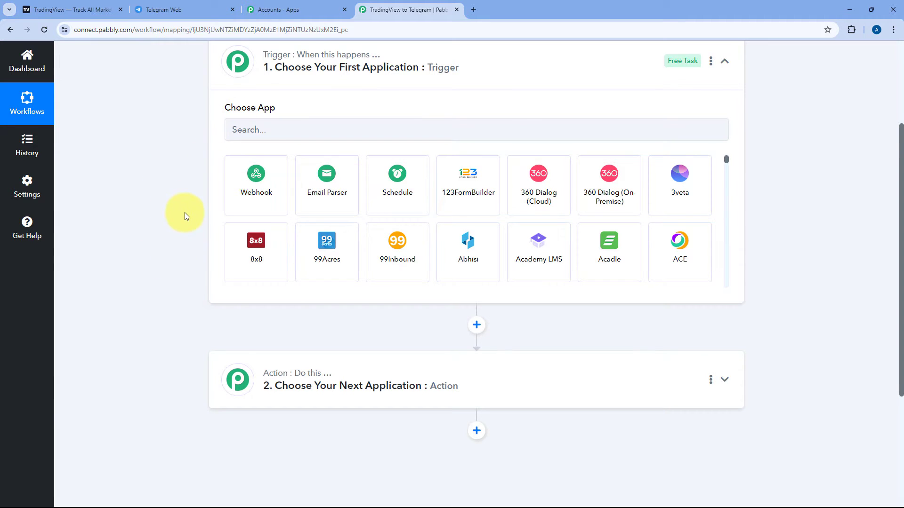
{"action": "scroll", "coordinate": [204, 248], "scroll_direction": "down", "scroll_amount": 1}
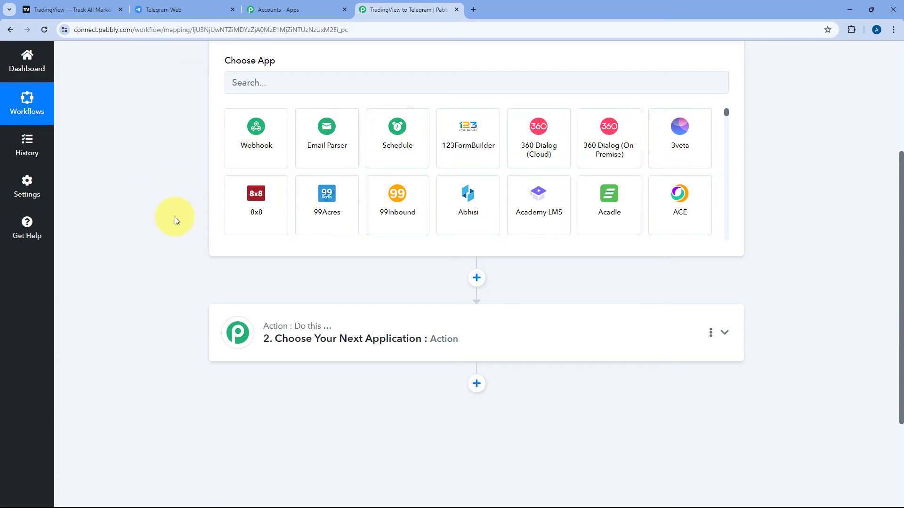
{"action": "left_click", "coordinate": [200, 9]}
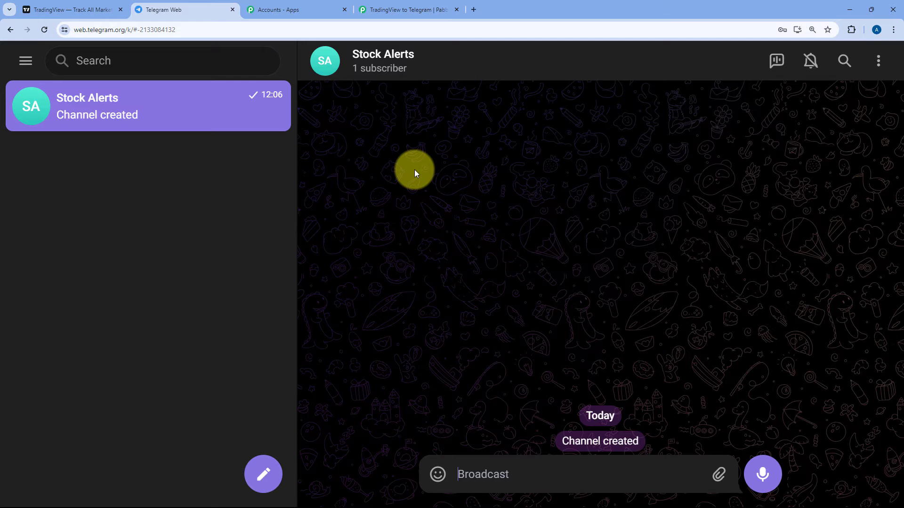
Step: Return to the Pabbly Connect workflow and set its trigger to the TradingView app with the New Alert event
{"action": "left_click", "coordinate": [413, 10]}
{"action": "left_click", "coordinate": [302, 172]}
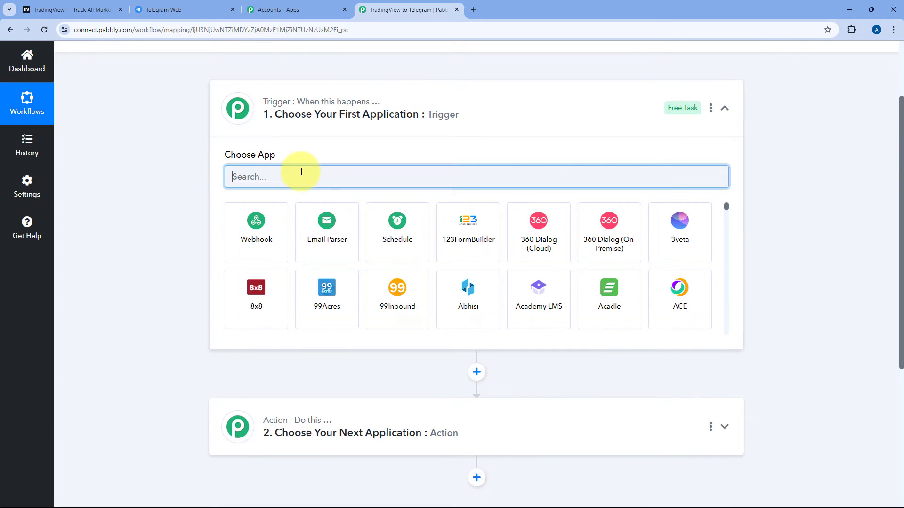
{"action": "type", "text": "Trad"}
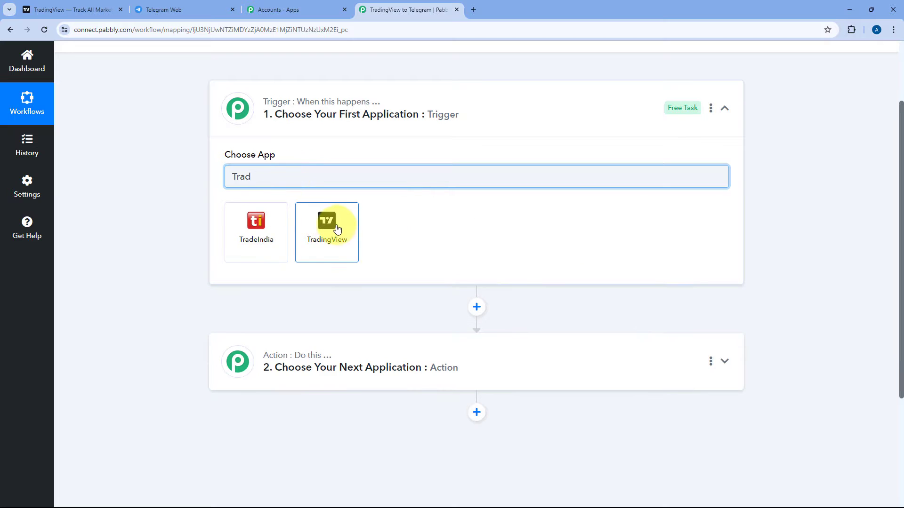
{"action": "left_click", "coordinate": [337, 229]}
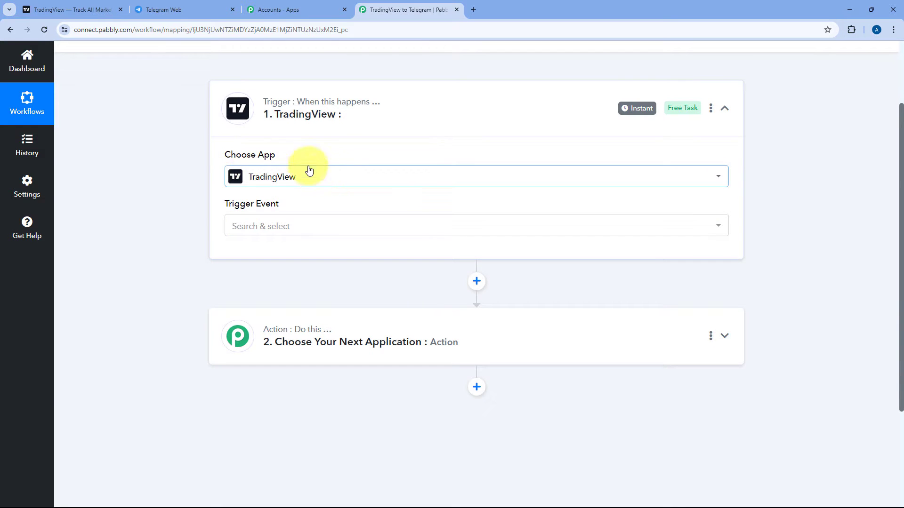
{"action": "left_click", "coordinate": [314, 225]}
{"action": "scroll", "coordinate": [214, 198], "scroll_direction": "down", "scroll_amount": 3}
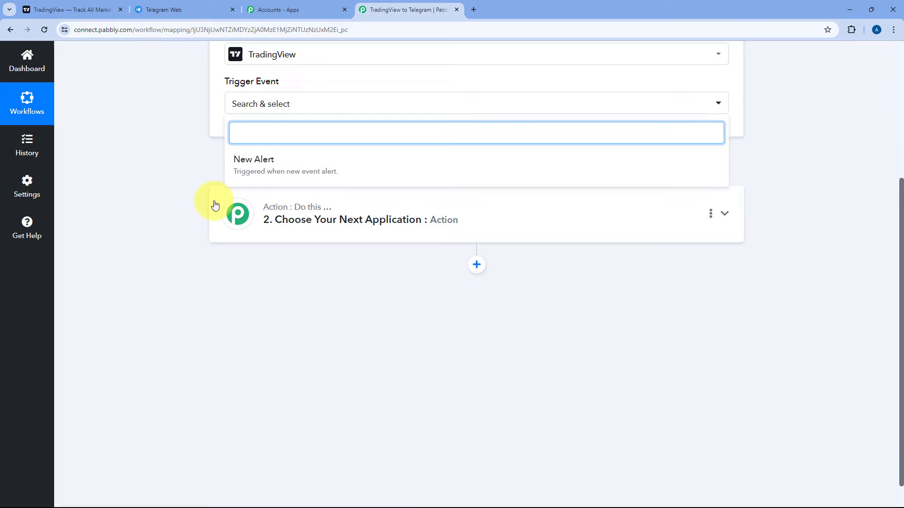
{"action": "scroll", "coordinate": [263, 179], "scroll_direction": "up", "scroll_amount": 1}
{"action": "left_click", "coordinate": [296, 191]}
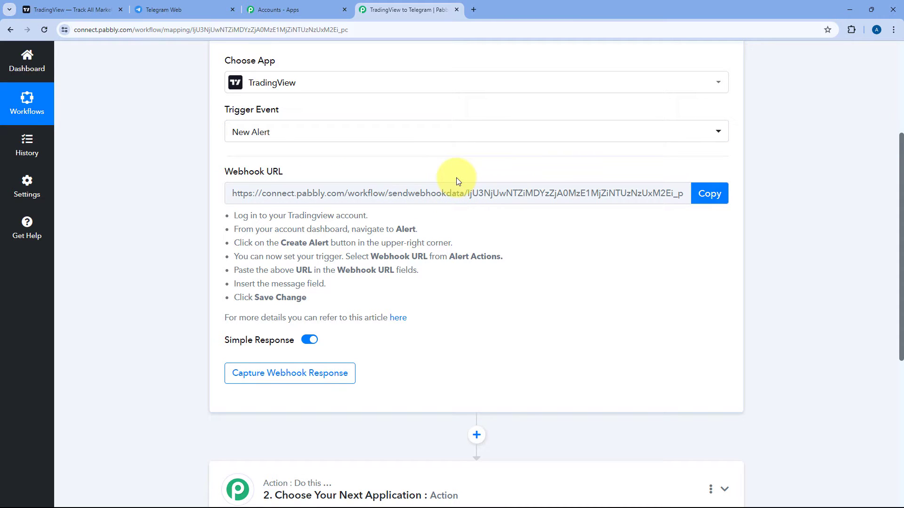
Step: After reading the webhook setup instructions, switch to TradingView, open the full Nifty 50 chart and start a new alert on it
{"action": "left_click_drag", "start_coordinate": [235, 215], "coordinate": [313, 292]}
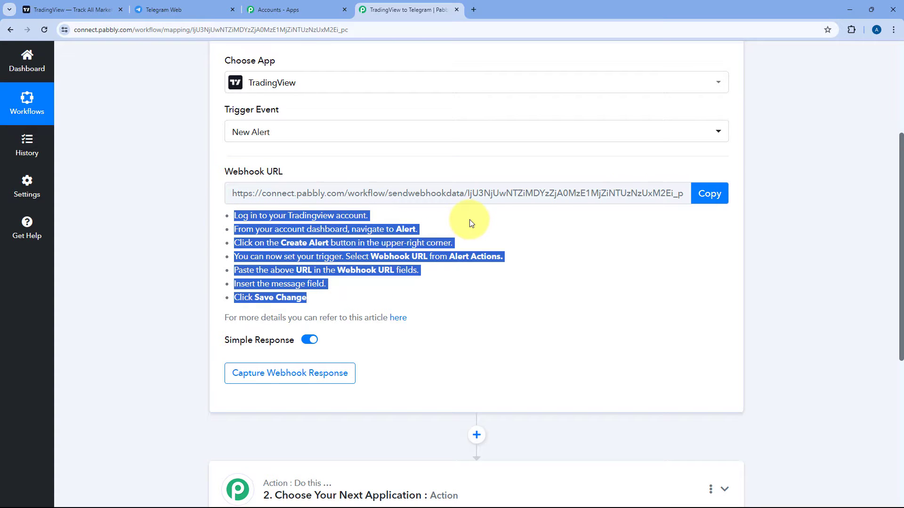
{"action": "left_click", "coordinate": [424, 238]}
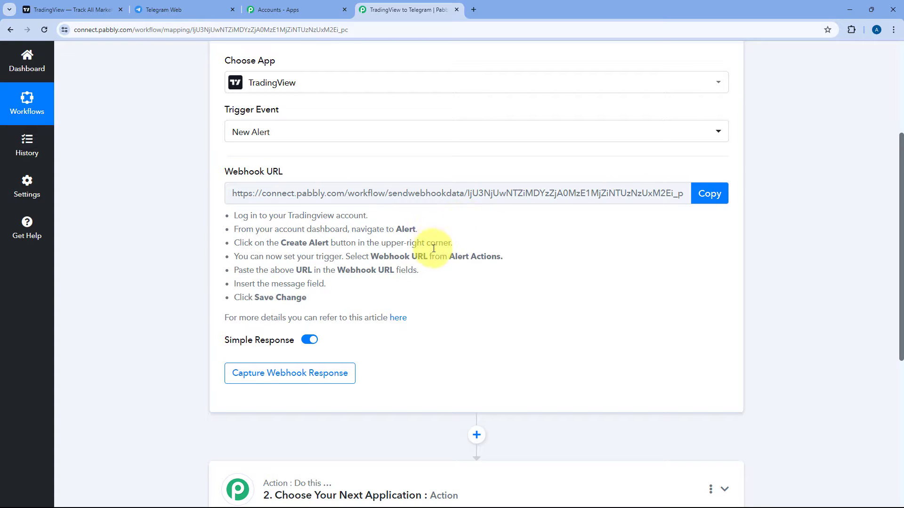
{"action": "left_click", "coordinate": [99, 3]}
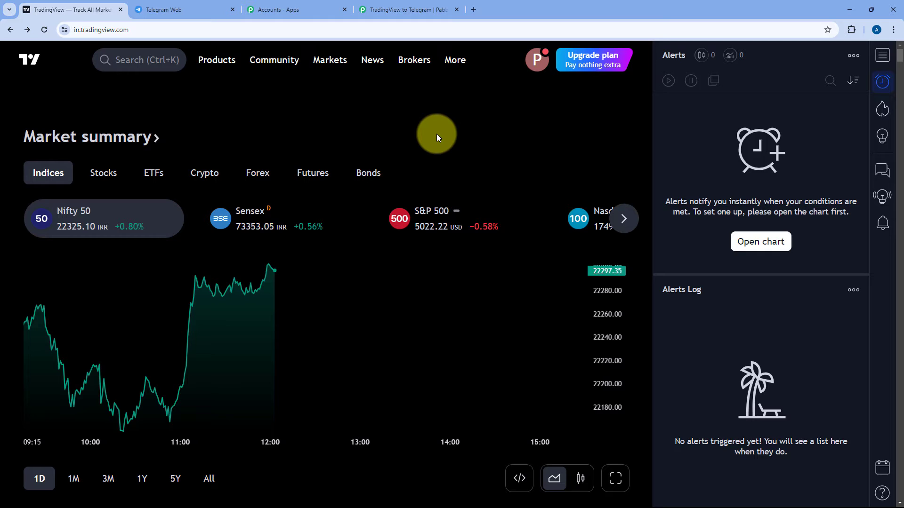
{"action": "scroll", "coordinate": [436, 137], "scroll_direction": "down", "scroll_amount": 1}
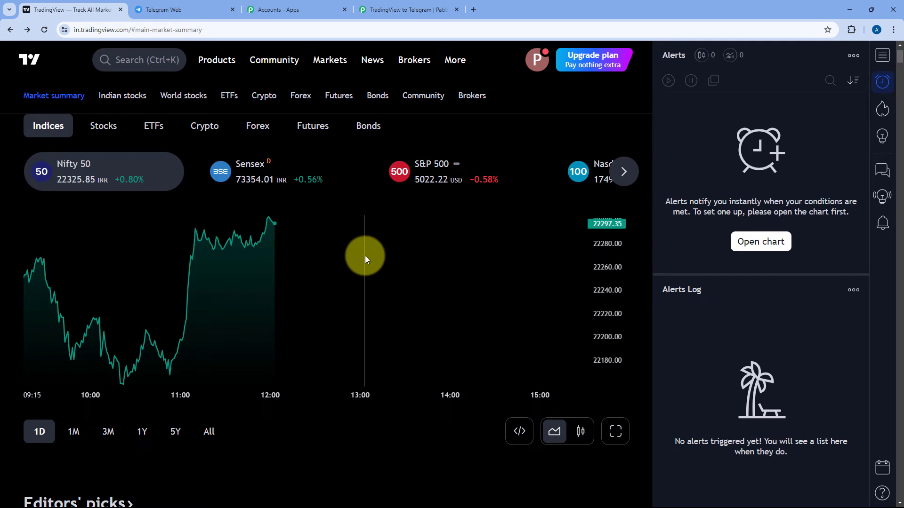
{"action": "left_click", "coordinate": [616, 430]}
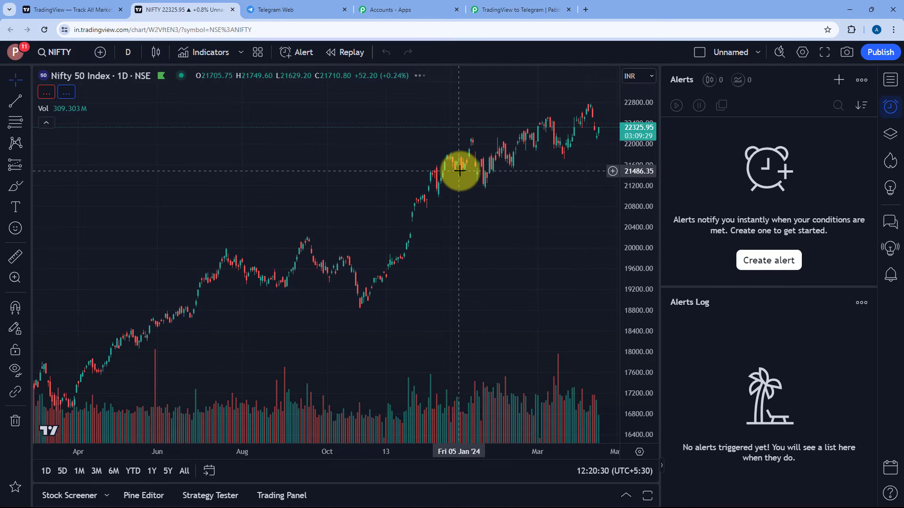
{"action": "left_click", "coordinate": [775, 263]}
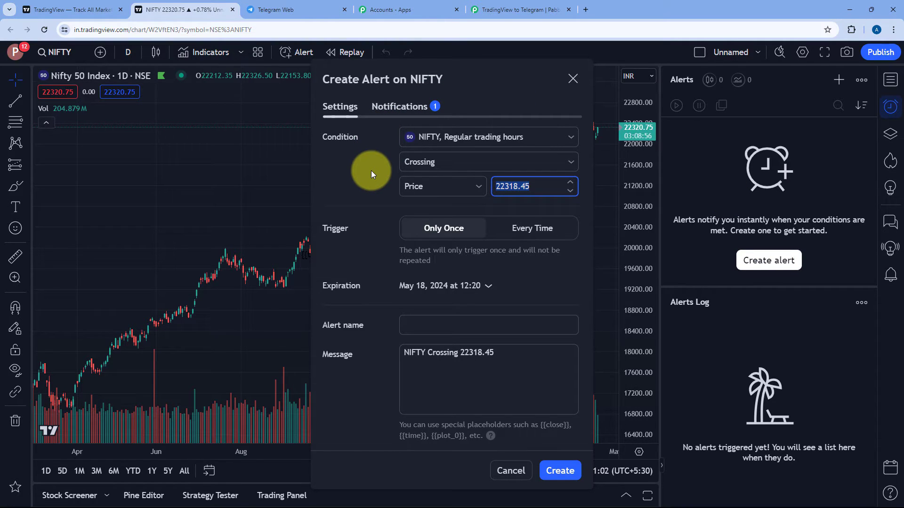
Step: Set the alert condition to NIFTY, Regular trading hours, with the Crossing operator comparing against Price
{"action": "left_click", "coordinate": [473, 136]}
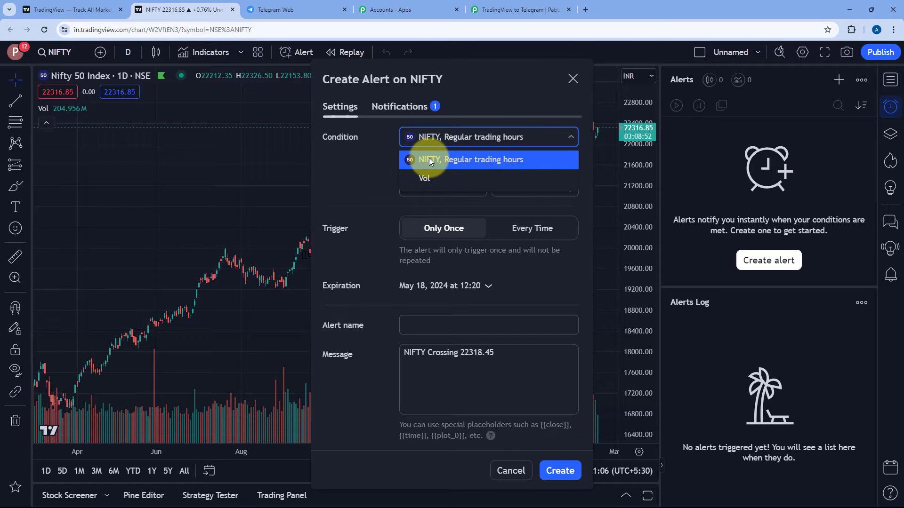
{"action": "left_click", "coordinate": [429, 159]}
{"action": "left_click", "coordinate": [456, 162]}
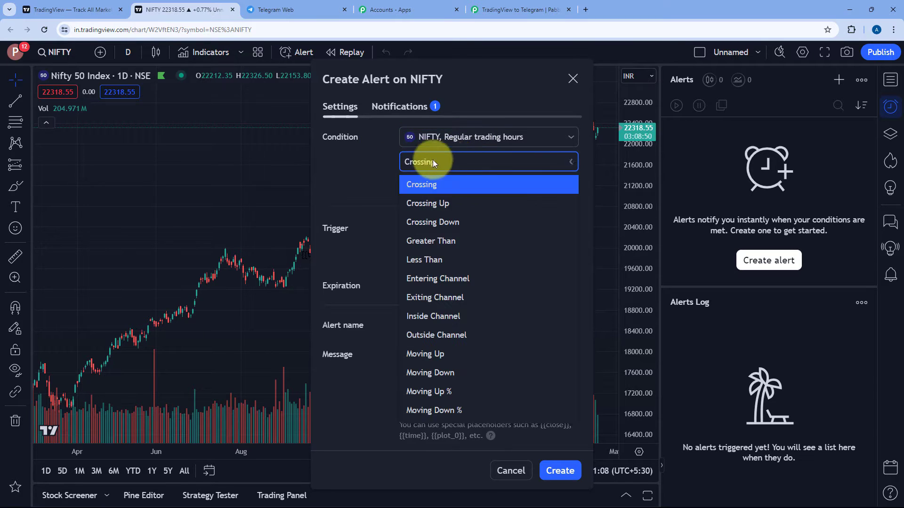
{"action": "left_click", "coordinate": [420, 188]}
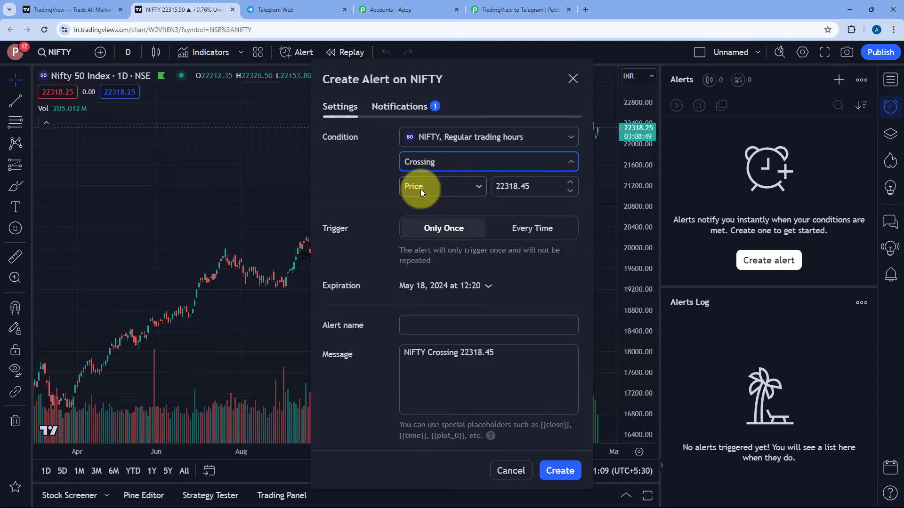
{"action": "left_click", "coordinate": [445, 187]}
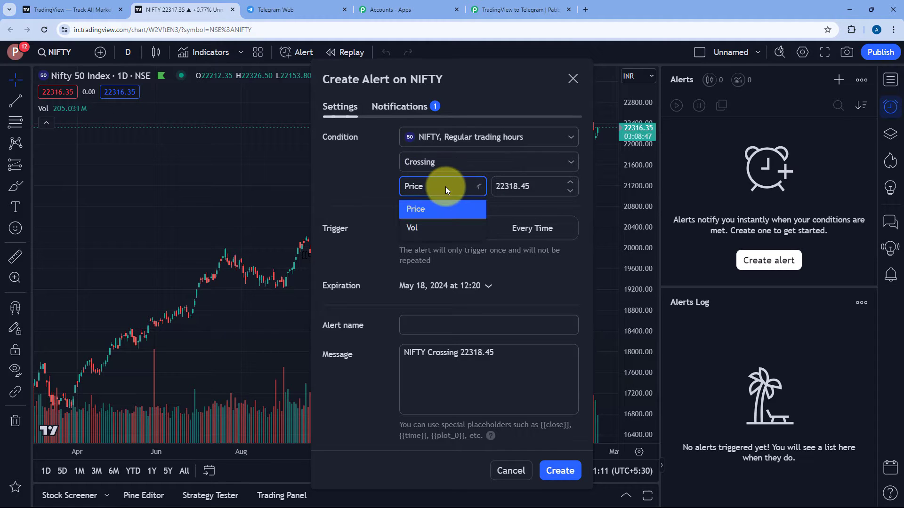
{"action": "left_click", "coordinate": [431, 210]}
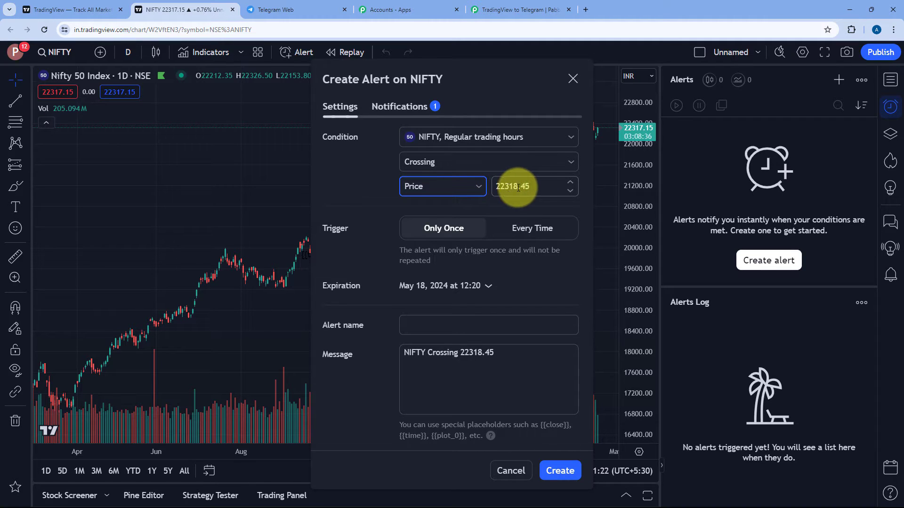
Step: Set the alert's crossing price to 22318.00 and its trigger to Every Time
{"action": "left_click", "coordinate": [533, 186]}
{"action": "type", "text": "0"}
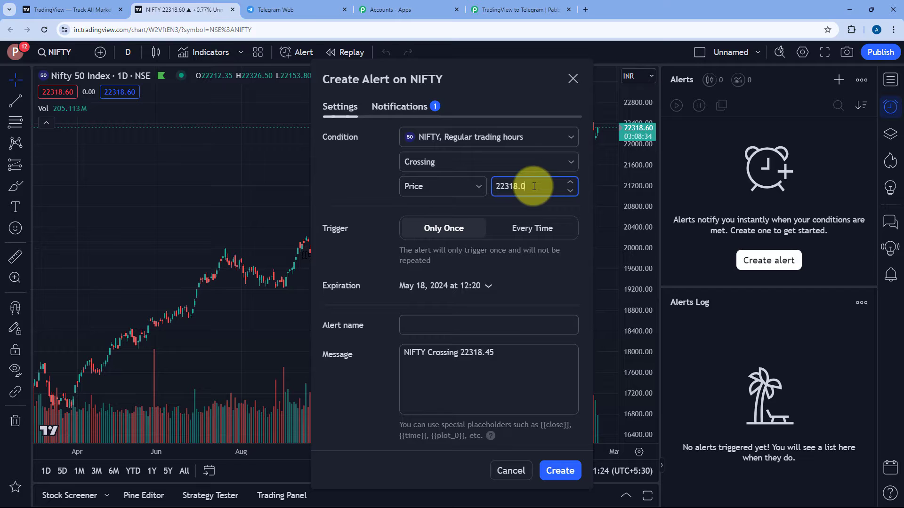
{"action": "type", "text": "0"}
{"action": "left_click", "coordinate": [489, 204]}
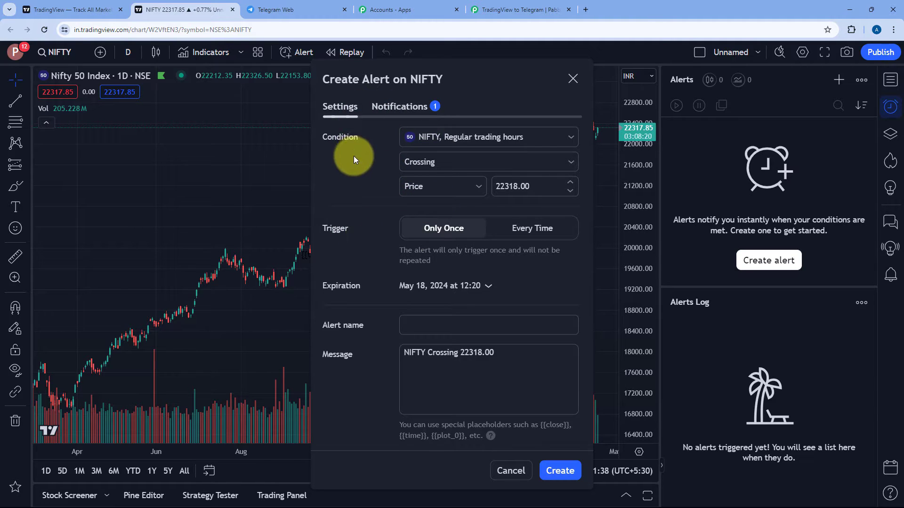
{"action": "left_click", "coordinate": [491, 183]}
{"action": "left_click", "coordinate": [488, 204]}
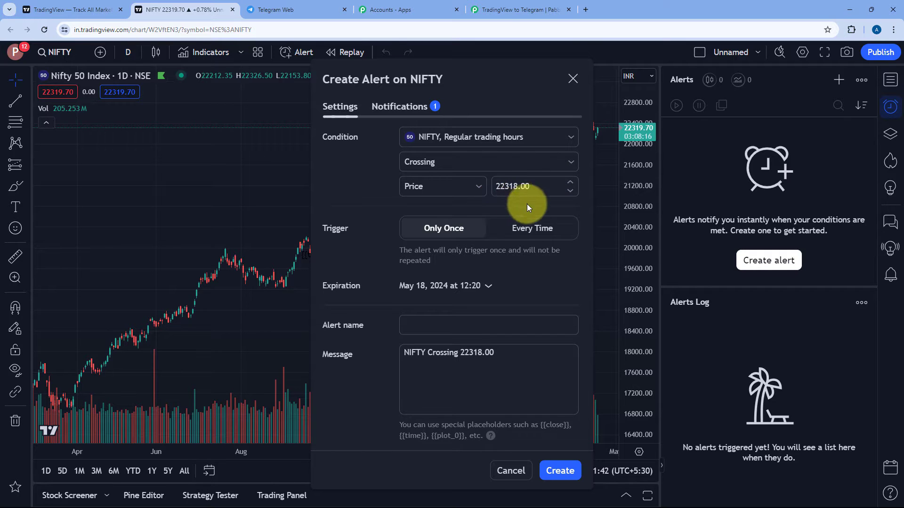
{"action": "left_click", "coordinate": [535, 229]}
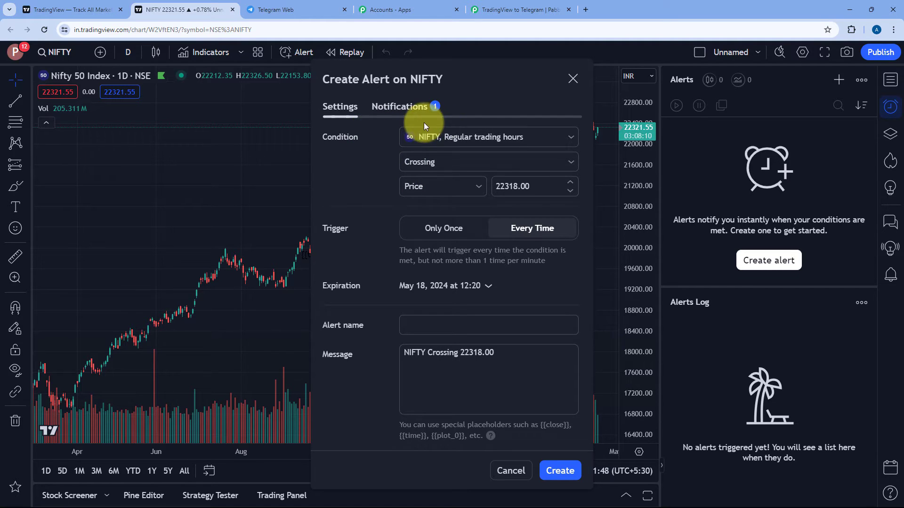
{"action": "left_click", "coordinate": [523, 185]}
{"action": "left_click", "coordinate": [487, 174]}
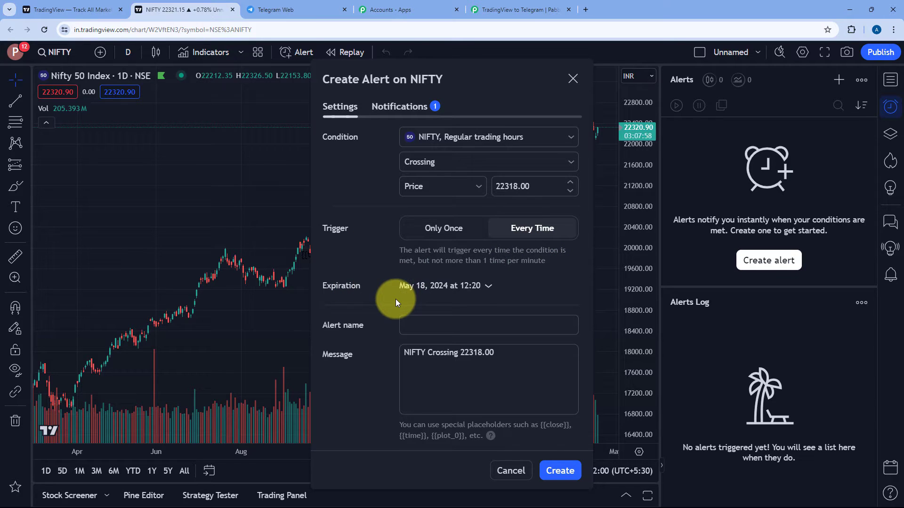
Step: Set the alert's expiration to April 24, 2024 at 16:00
{"action": "left_click", "coordinate": [473, 285]}
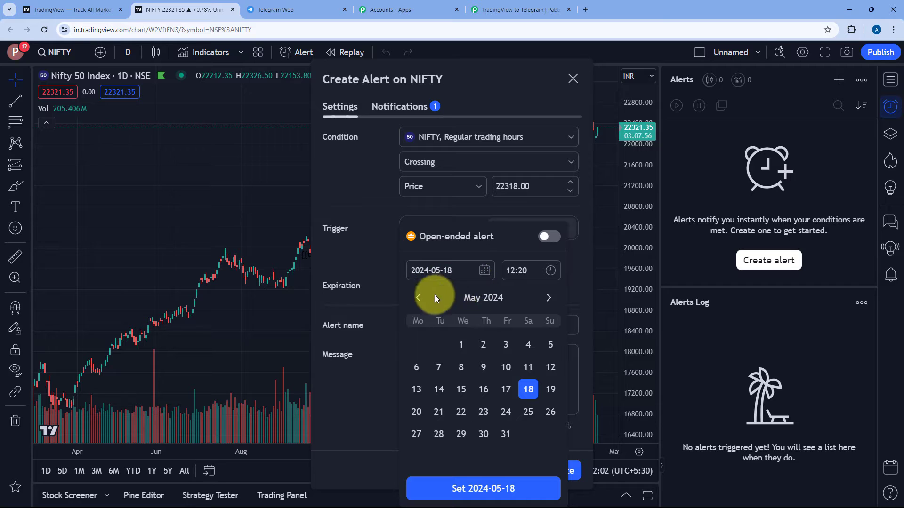
{"action": "left_click", "coordinate": [419, 298]}
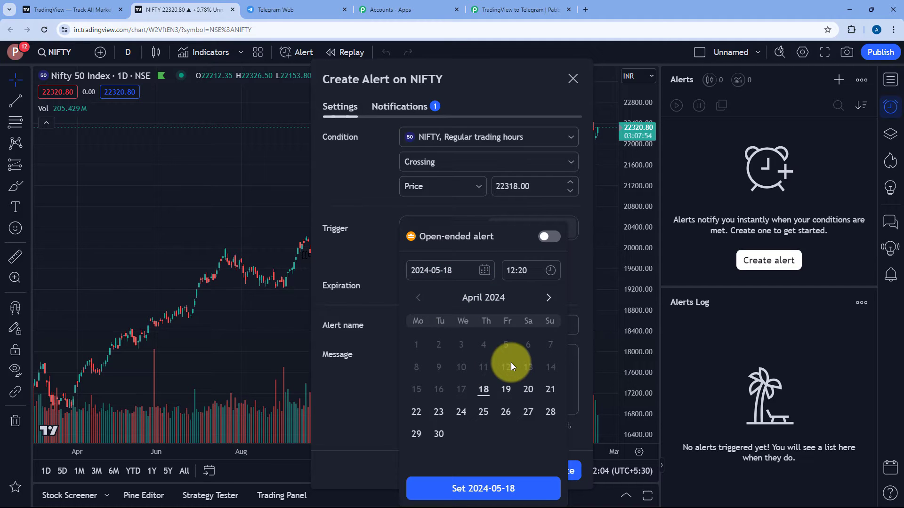
{"action": "left_click", "coordinate": [460, 415]}
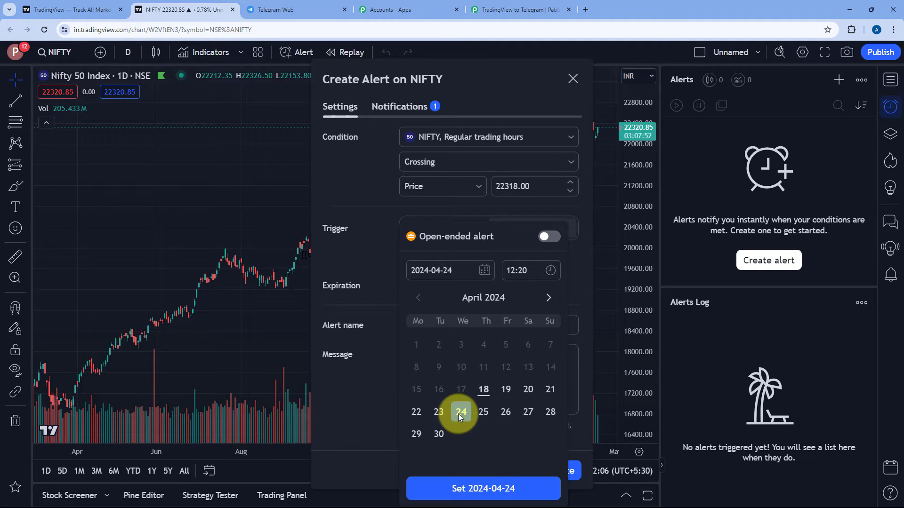
{"action": "left_click", "coordinate": [532, 264]}
{"action": "scroll", "coordinate": [527, 372], "scroll_direction": "down", "scroll_amount": 5}
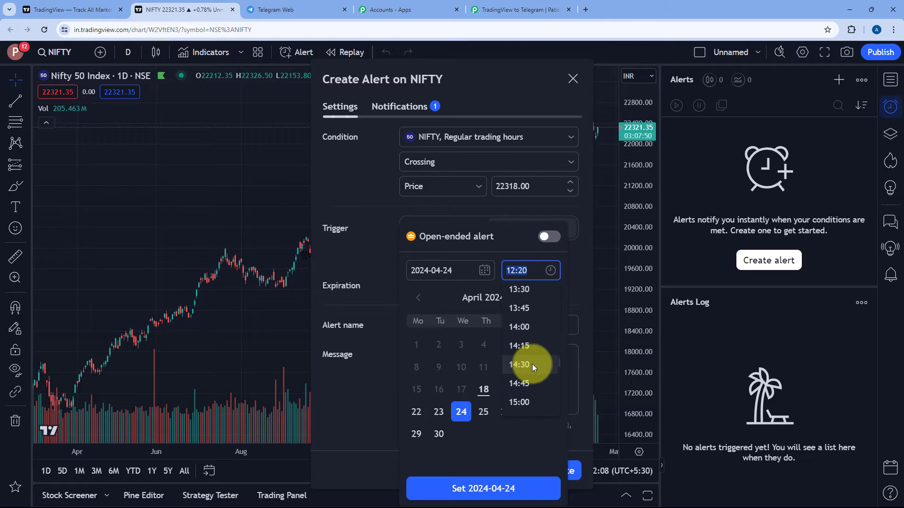
{"action": "left_click", "coordinate": [525, 337]}
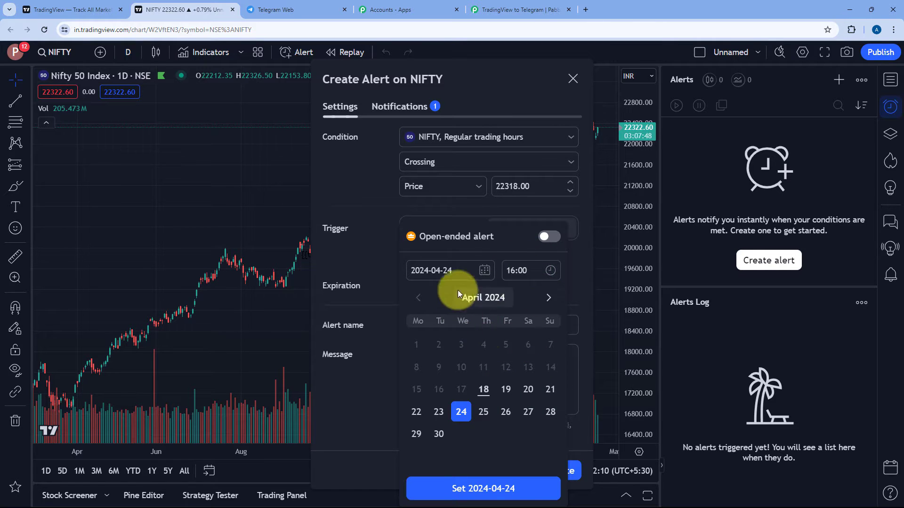
{"action": "left_click", "coordinate": [485, 487]}
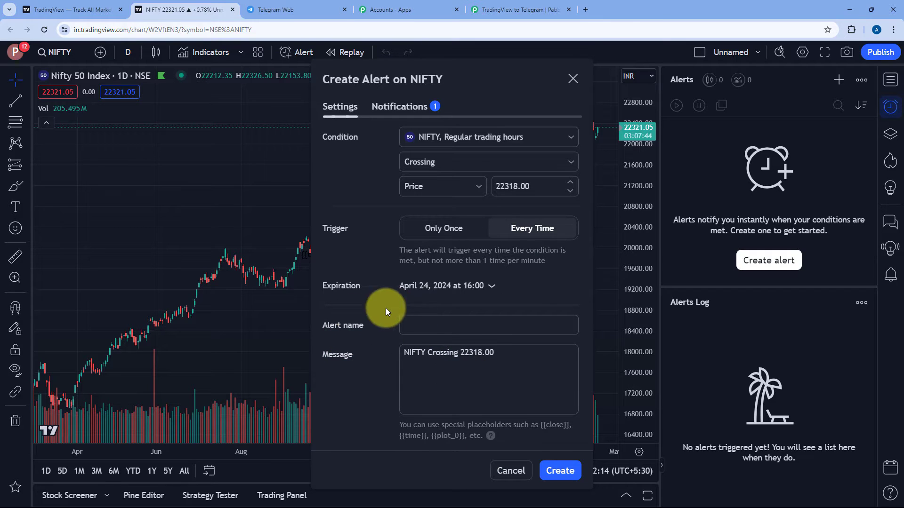
Step: Name the alert "Nifty 50 Webhook"
{"action": "left_click", "coordinate": [434, 325]}
{"action": "type", "text": "Nifty 50 Webhook"}
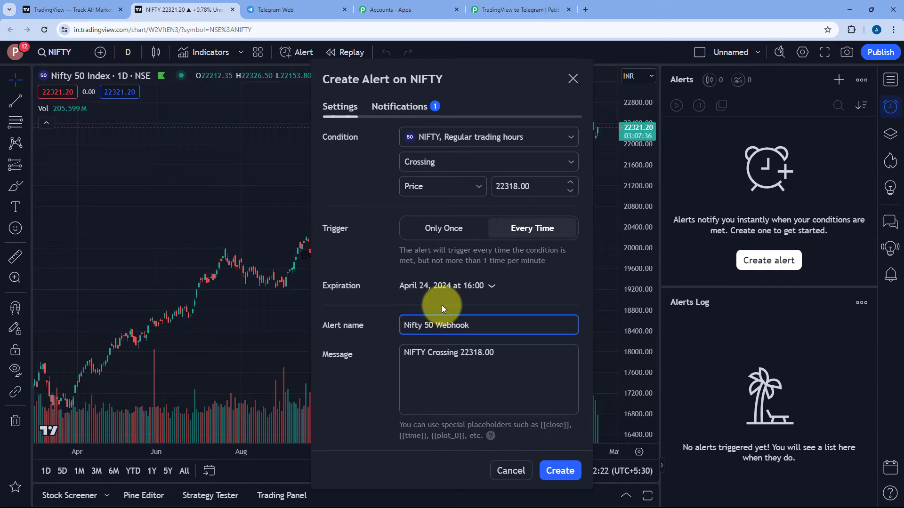
{"action": "left_click", "coordinate": [441, 305]}
Step: After checking the Stock Alerts channel in Telegram, edit the alert message to "NIFTY 50 is Crossing 22318.00." followed by a blank line
{"action": "left_click", "coordinate": [500, 356]}
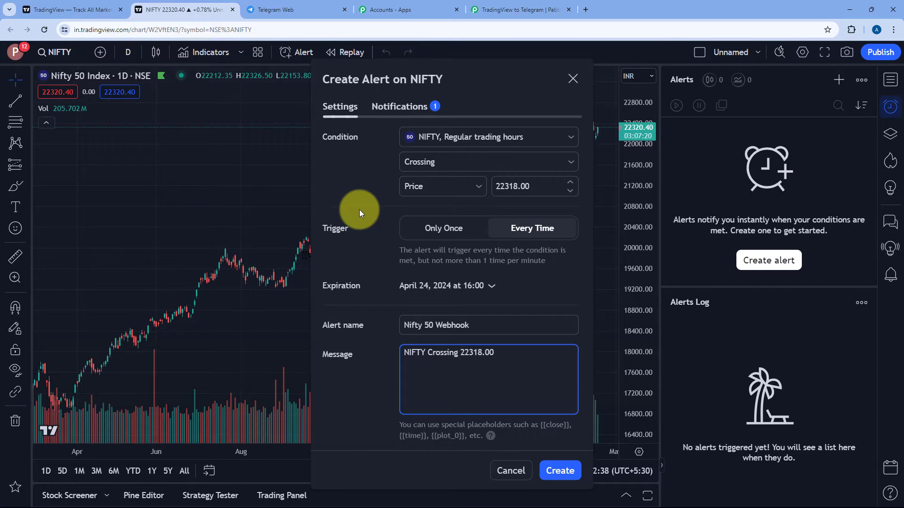
{"action": "left_click", "coordinate": [277, 12]}
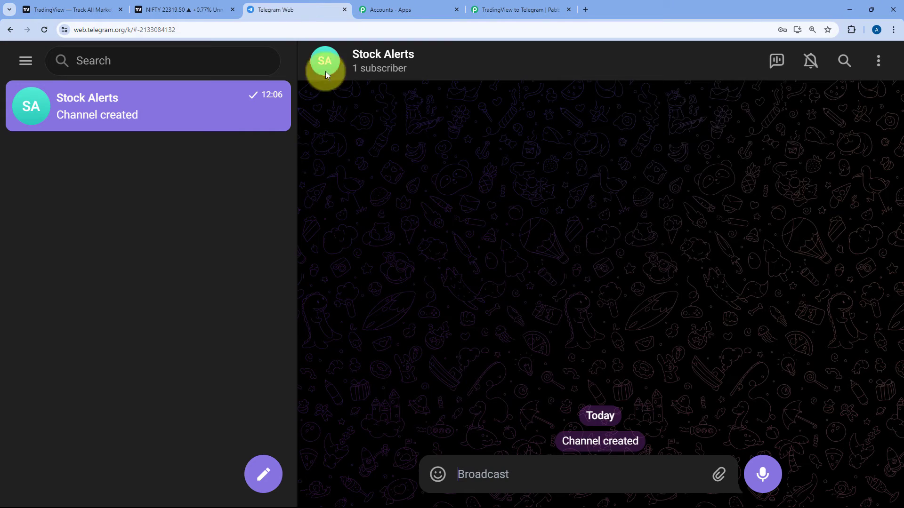
{"action": "left_click", "coordinate": [214, 5]}
{"action": "left_click_drag", "start_coordinate": [528, 359], "coordinate": [405, 355]}
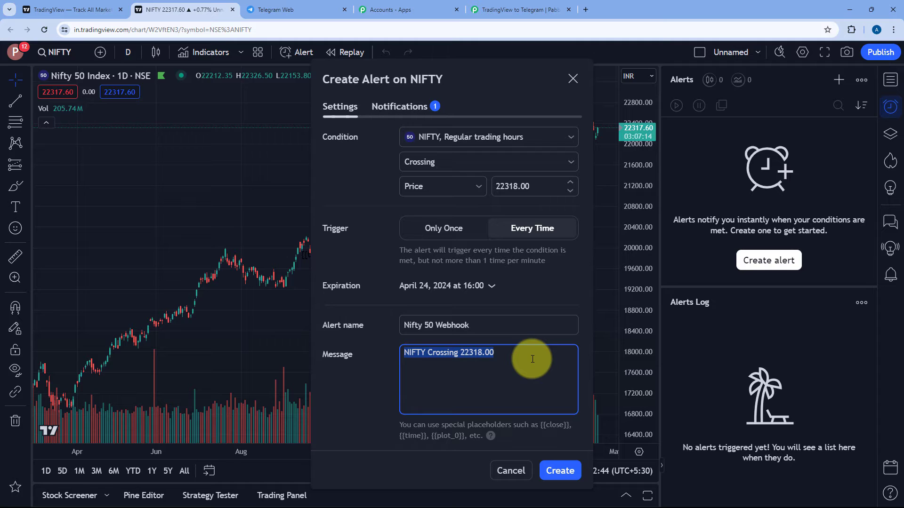
{"action": "left_click", "coordinate": [513, 361]}
{"action": "left_click", "coordinate": [427, 354]}
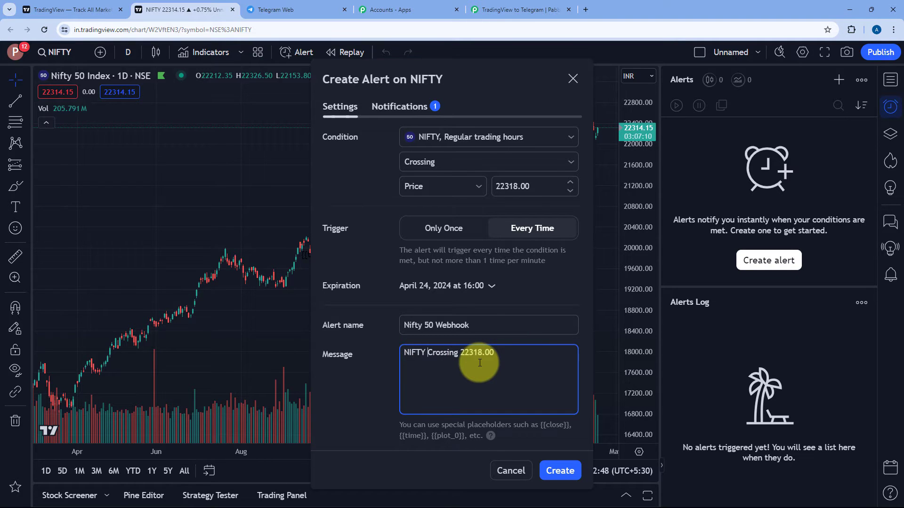
{"action": "type", "text": "50 is"}
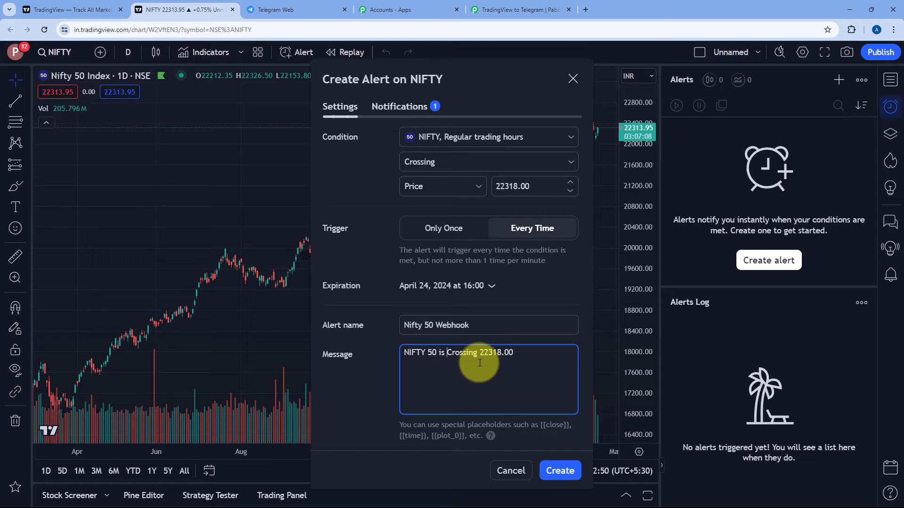
{"action": "double_click", "coordinate": [479, 363]}
{"action": "left_click", "coordinate": [519, 351]}
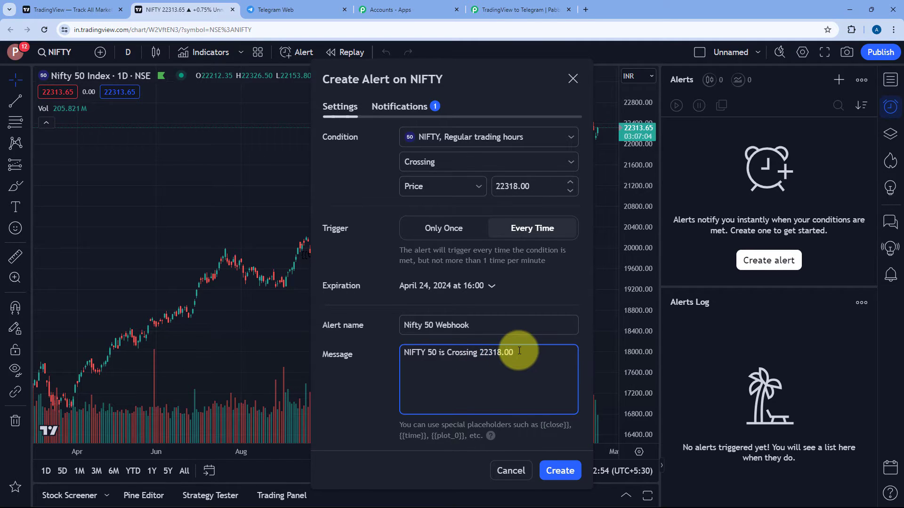
{"action": "type", "text": "."}
{"action": "key", "text": "Return"}
{"action": "key", "text": "Return"}
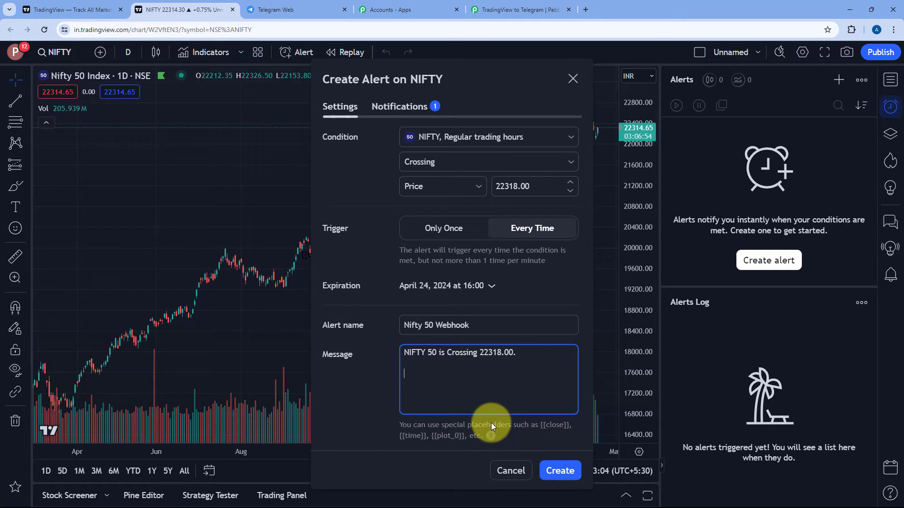
Step: Open the help on alert message placeholders beside the alert dialog and examine the example message, sample alert and list of available placeholders
{"action": "left_click", "coordinate": [491, 438]}
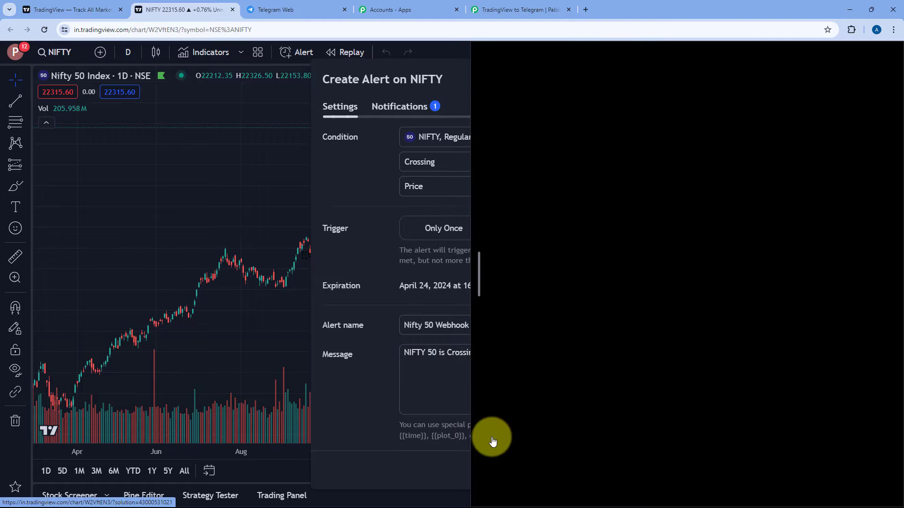
{"action": "left_click_drag", "start_coordinate": [475, 86], "coordinate": [338, 86]}
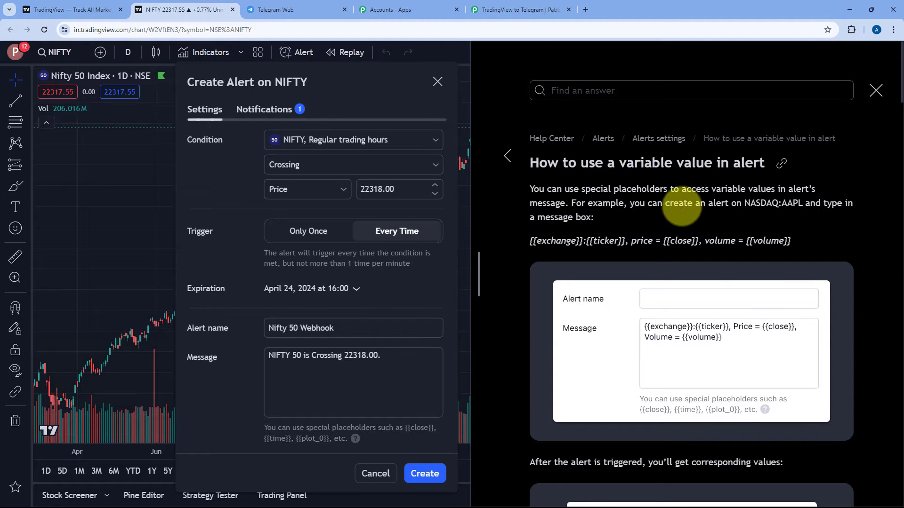
{"action": "scroll", "coordinate": [681, 183], "scroll_direction": "down", "scroll_amount": 1}
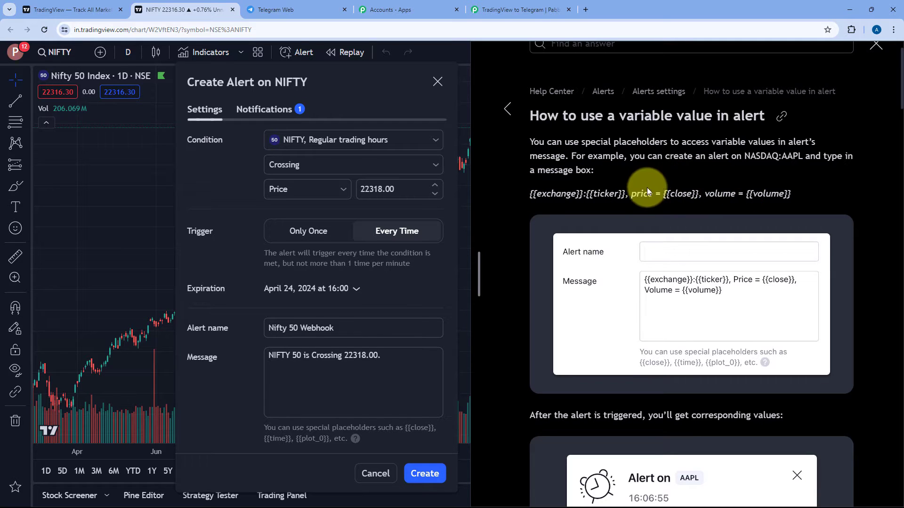
{"action": "left_click_drag", "start_coordinate": [527, 194], "coordinate": [791, 194]}
{"action": "left_click", "coordinate": [528, 193]}
{"action": "left_click_drag", "start_coordinate": [542, 195], "coordinate": [627, 196]}
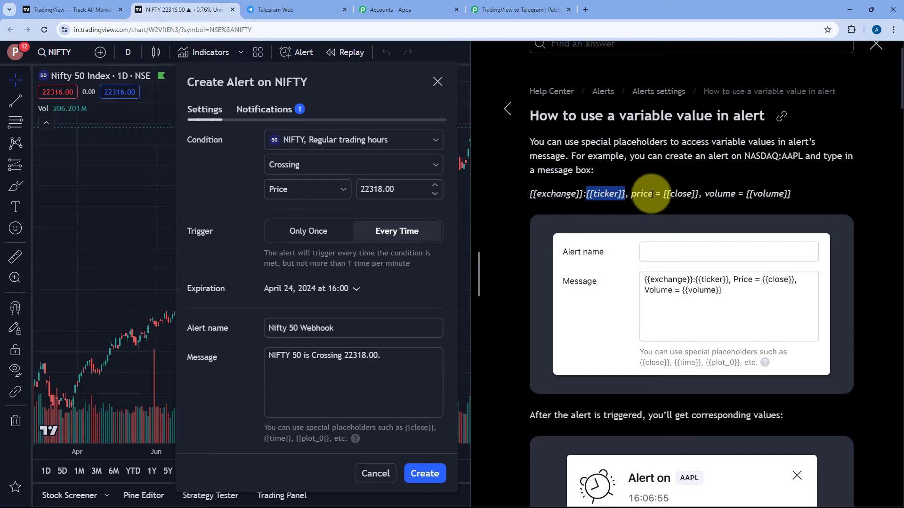
{"action": "left_click_drag", "start_coordinate": [663, 195], "coordinate": [700, 195]}
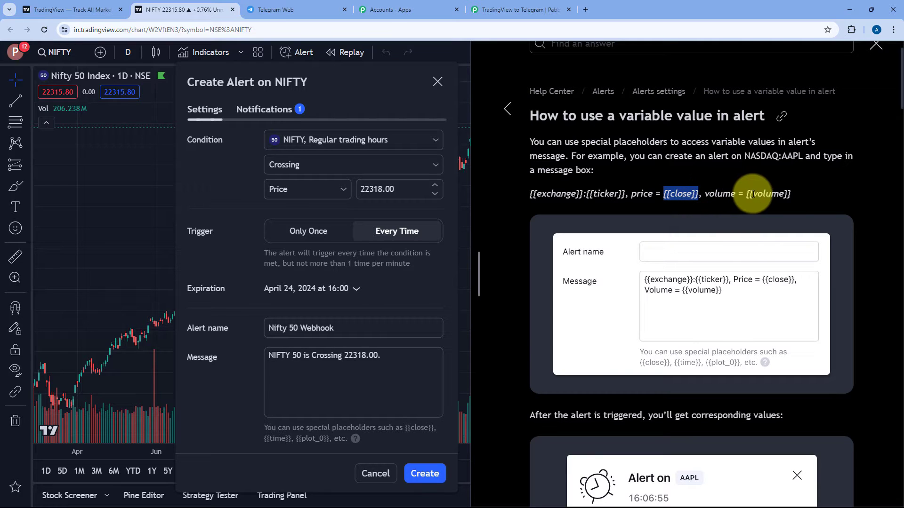
{"action": "left_click_drag", "start_coordinate": [746, 194], "coordinate": [801, 194]}
{"action": "left_click", "coordinate": [801, 194]}
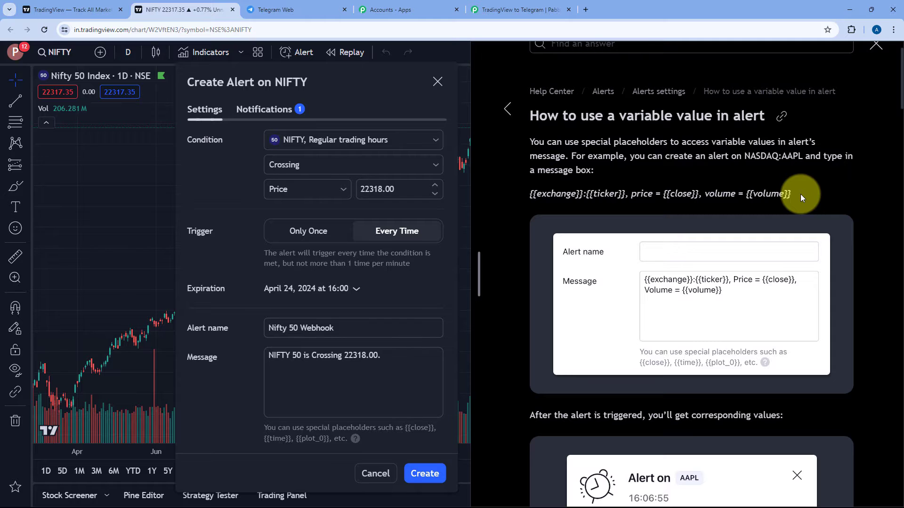
{"action": "scroll", "coordinate": [686, 242], "scroll_direction": "down", "scroll_amount": 1}
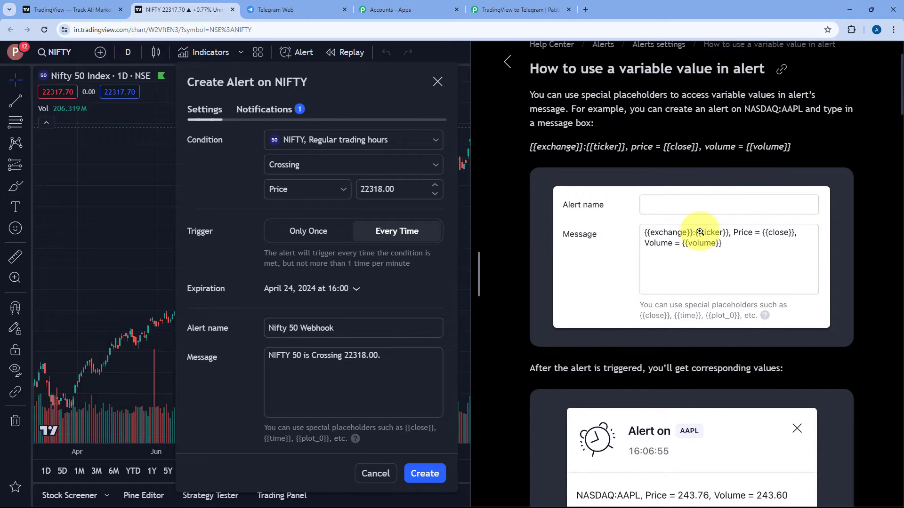
{"action": "scroll", "coordinate": [696, 232], "scroll_direction": "down", "scroll_amount": 2}
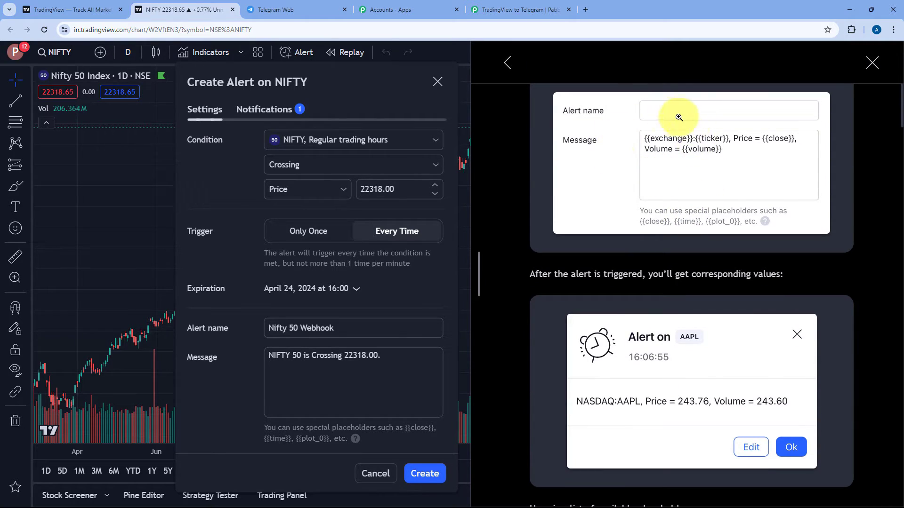
{"action": "scroll", "coordinate": [668, 263], "scroll_direction": "down", "scroll_amount": 1}
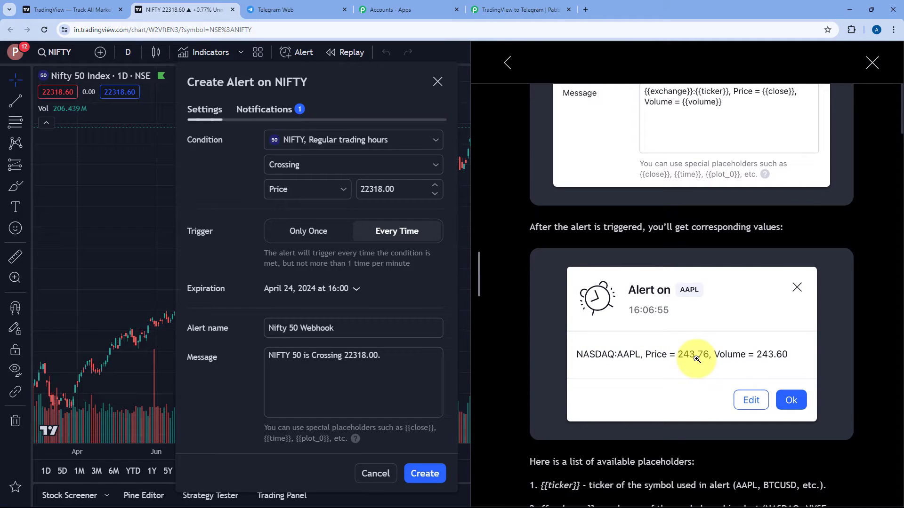
{"action": "scroll", "coordinate": [753, 330], "scroll_direction": "up", "scroll_amount": 5}
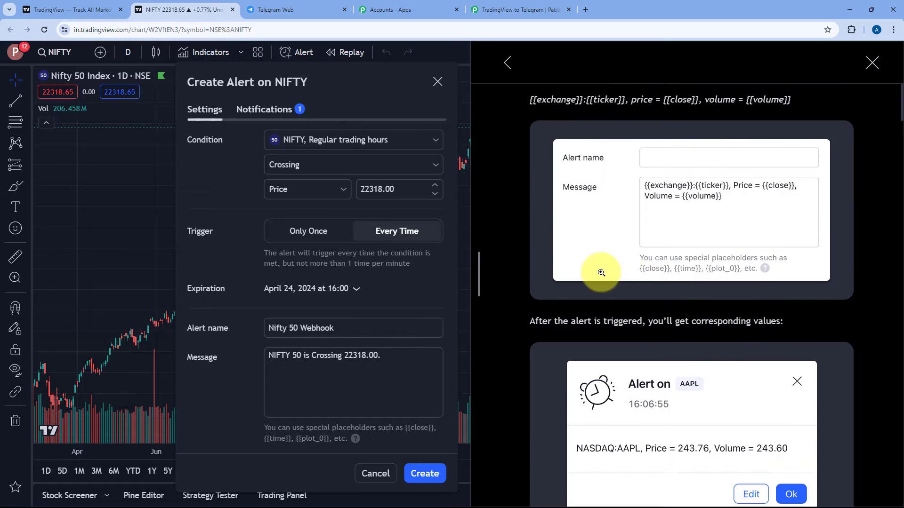
{"action": "scroll", "coordinate": [628, 262], "scroll_direction": "down", "scroll_amount": 10}
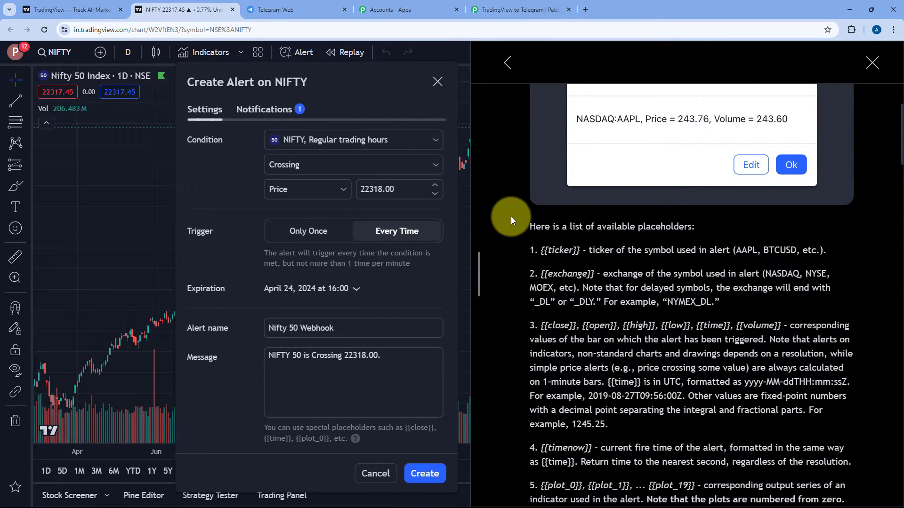
Step: Examine the help article's list of alert placeholders, from ticker and price values through interval and currency to the strategy placeholders
{"action": "scroll", "coordinate": [565, 215], "scroll_direction": "down", "scroll_amount": 2}
{"action": "left_click_drag", "start_coordinate": [540, 156], "coordinate": [564, 158]}
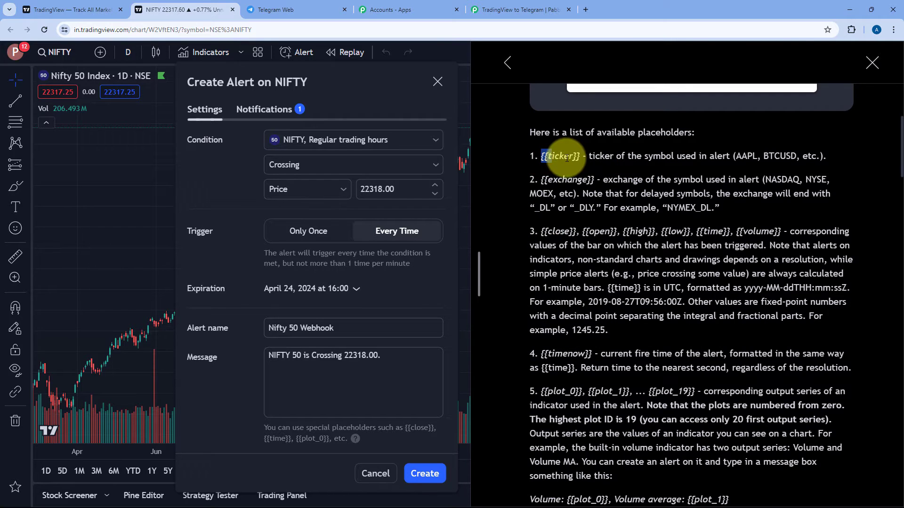
{"action": "left_click_drag", "start_coordinate": [545, 231], "coordinate": [586, 231]}
{"action": "left_click", "coordinate": [589, 232]}
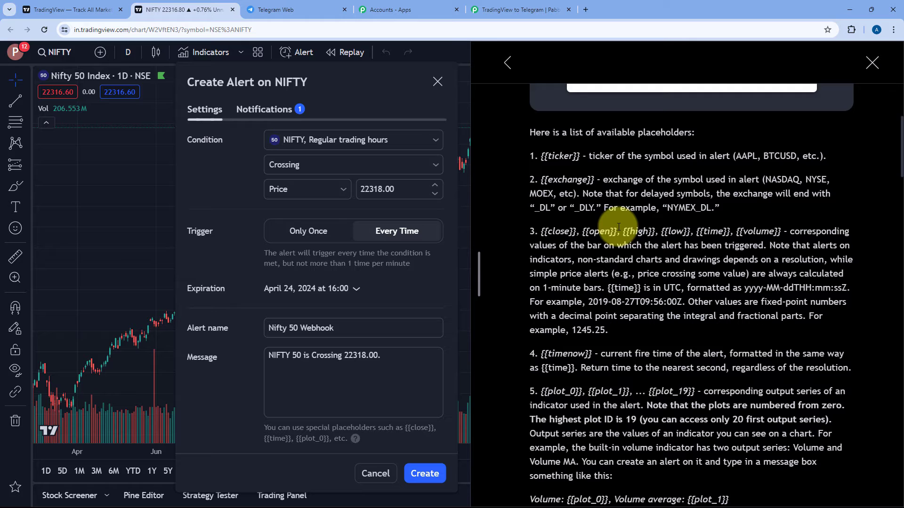
{"action": "scroll", "coordinate": [612, 221], "scroll_direction": "down", "scroll_amount": 1}
{"action": "scroll", "coordinate": [551, 306], "scroll_direction": "down", "scroll_amount": 1}
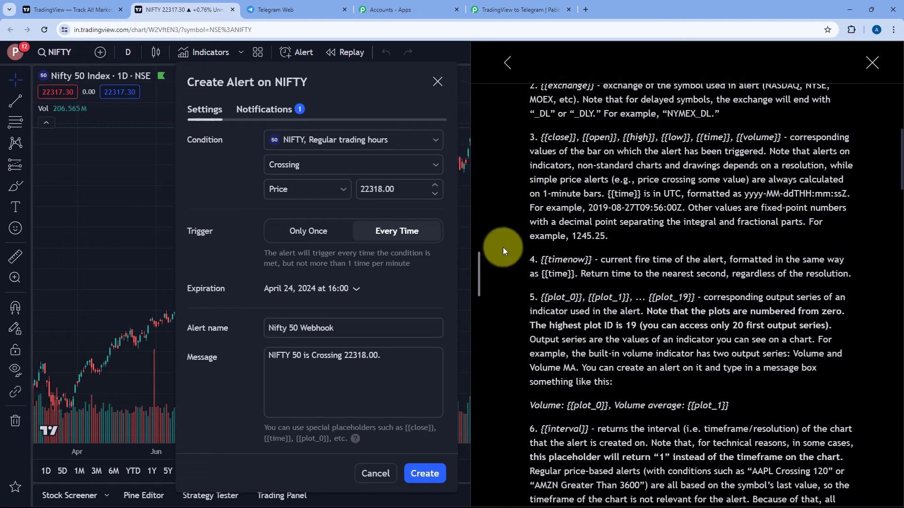
{"action": "scroll", "coordinate": [519, 256], "scroll_direction": "down", "scroll_amount": 3}
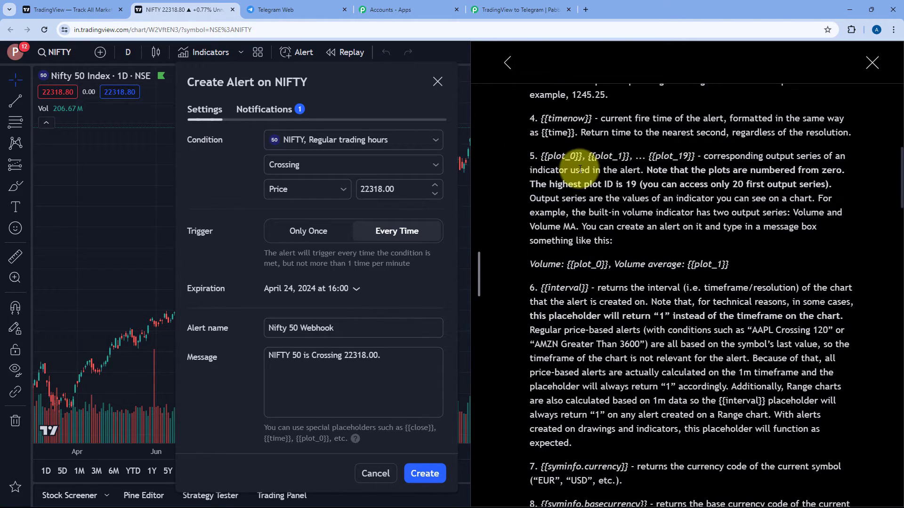
{"action": "scroll", "coordinate": [543, 181], "scroll_direction": "down", "scroll_amount": 2}
{"action": "scroll", "coordinate": [514, 210], "scroll_direction": "down", "scroll_amount": 5}
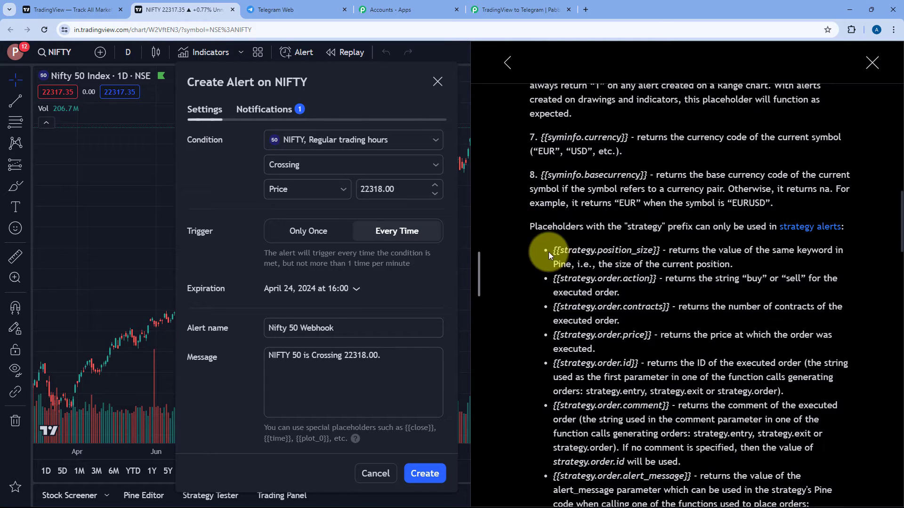
{"action": "scroll", "coordinate": [547, 235], "scroll_direction": "down", "scroll_amount": 2}
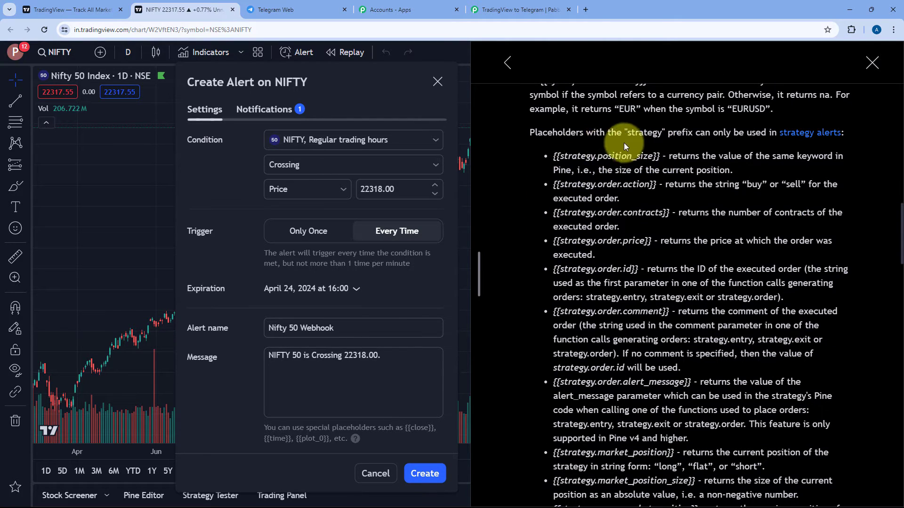
{"action": "scroll", "coordinate": [536, 289], "scroll_direction": "down", "scroll_amount": 4}
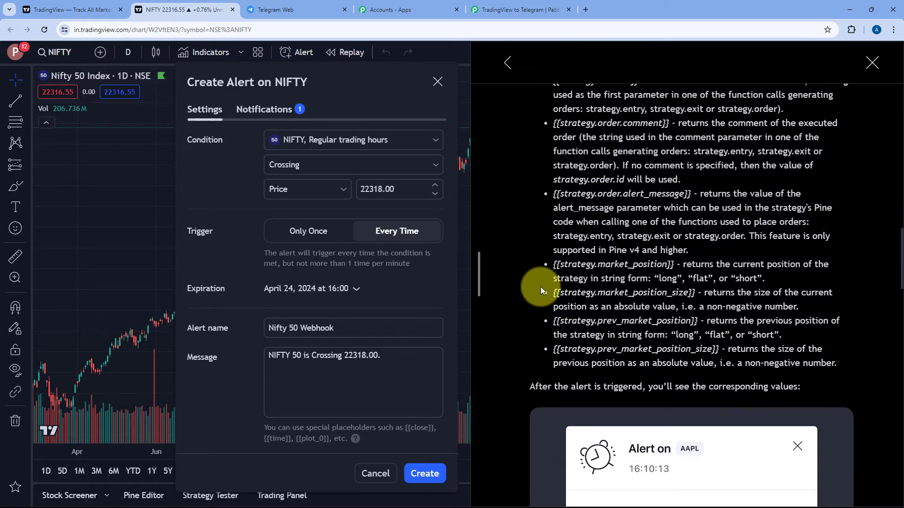
{"action": "scroll", "coordinate": [540, 287], "scroll_direction": "up", "scroll_amount": 6}
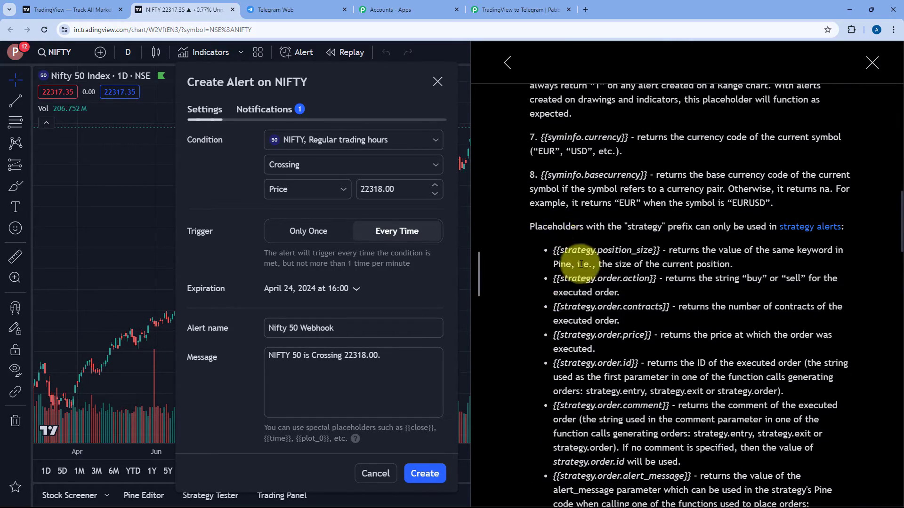
{"action": "scroll", "coordinate": [538, 230], "scroll_direction": "up", "scroll_amount": 8}
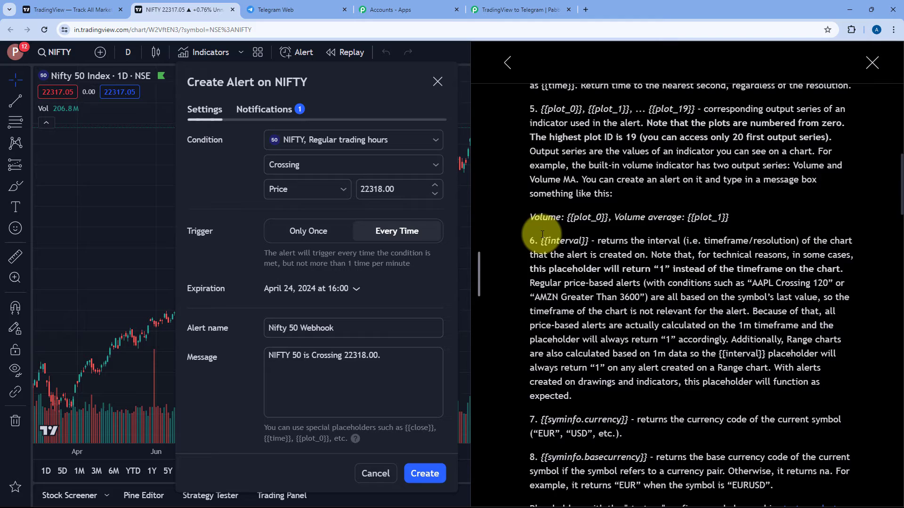
Step: Copy the help article's example placeholder line "{{exchange}}:{{ticker}}, price = {{close}}, volume = {{volume}}" below the text in the alert message and close the help
{"action": "scroll", "coordinate": [532, 230], "scroll_direction": "up", "scroll_amount": 2}
{"action": "left_click", "coordinate": [344, 371]}
{"action": "scroll", "coordinate": [537, 286], "scroll_direction": "up", "scroll_amount": 7}
{"action": "scroll", "coordinate": [535, 283], "scroll_direction": "up", "scroll_amount": 6}
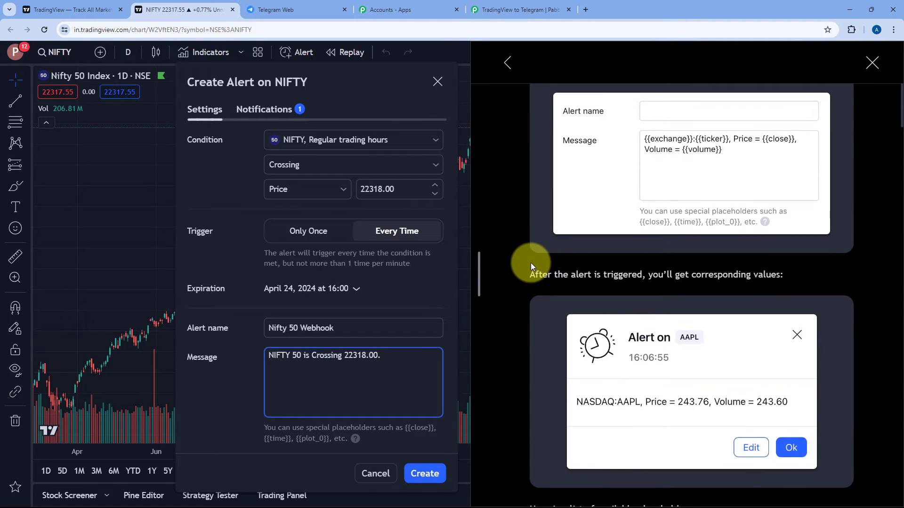
{"action": "left_click_drag", "start_coordinate": [528, 193], "coordinate": [799, 191]}
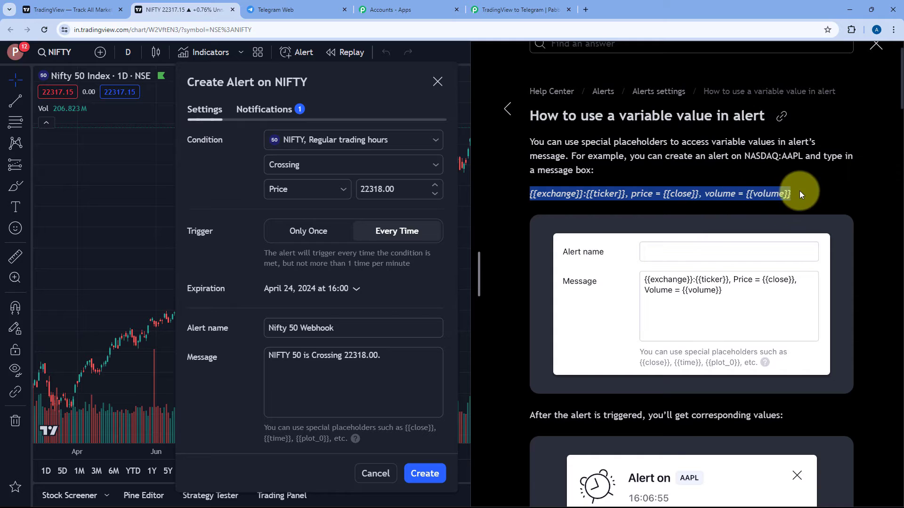
{"action": "right_click", "coordinate": [745, 192]}
{"action": "left_click", "coordinate": [711, 205]}
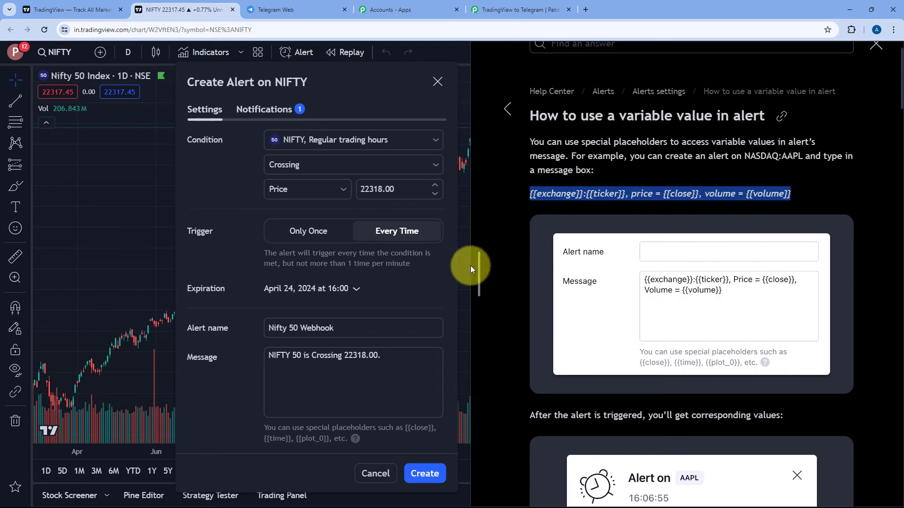
{"action": "left_click", "coordinate": [285, 374]}
{"action": "right_click", "coordinate": [286, 374]}
{"action": "left_click", "coordinate": [309, 250]}
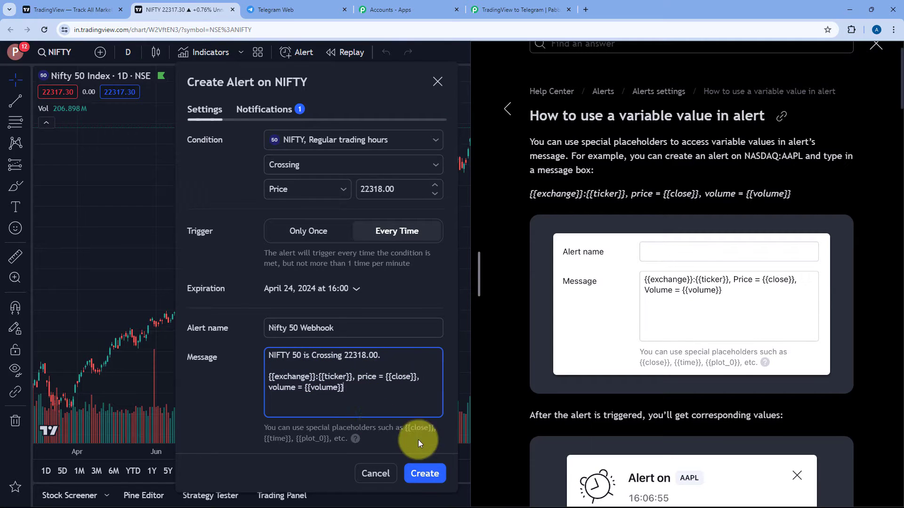
{"action": "scroll", "coordinate": [745, 187], "scroll_direction": "up", "scroll_amount": 1}
{"action": "left_click", "coordinate": [879, 89]}
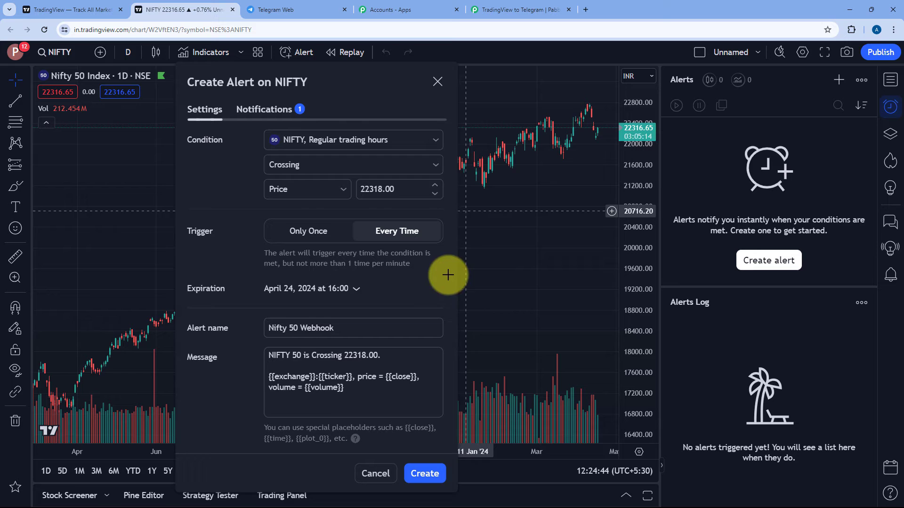
Step: Enable the alert's webhook URL notification and fill it with the webhook URL copied from the Pabbly Connect workflow's TradingView trigger
{"action": "left_click_drag", "start_coordinate": [375, 93], "coordinate": [512, 96]}
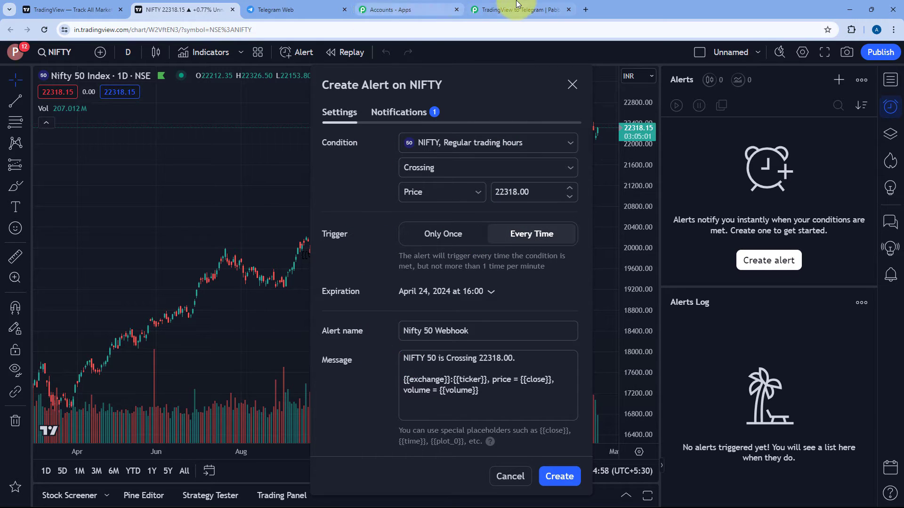
{"action": "left_click", "coordinate": [513, 9]}
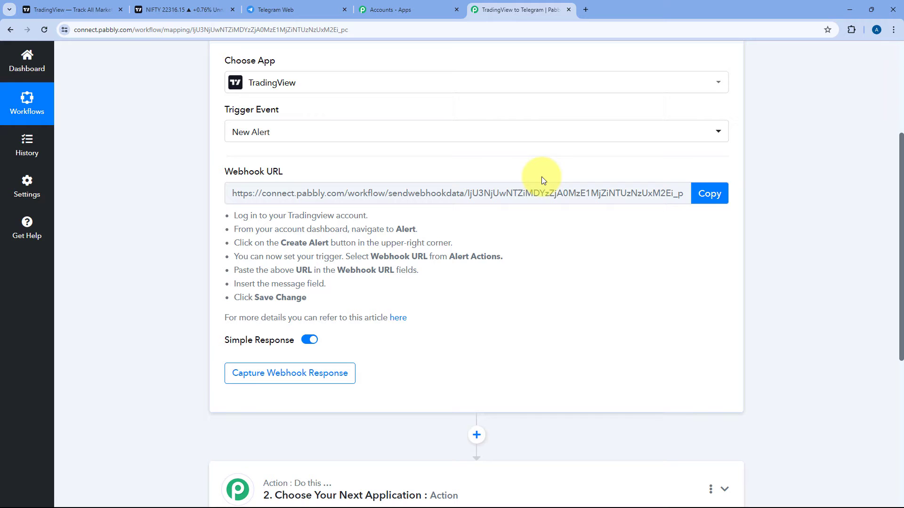
{"action": "left_click", "coordinate": [183, 9]}
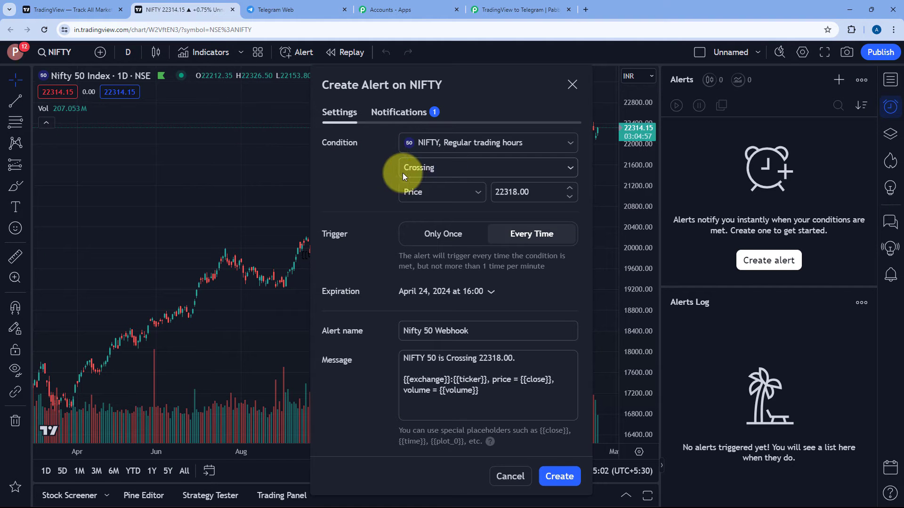
{"action": "left_click", "coordinate": [400, 111]}
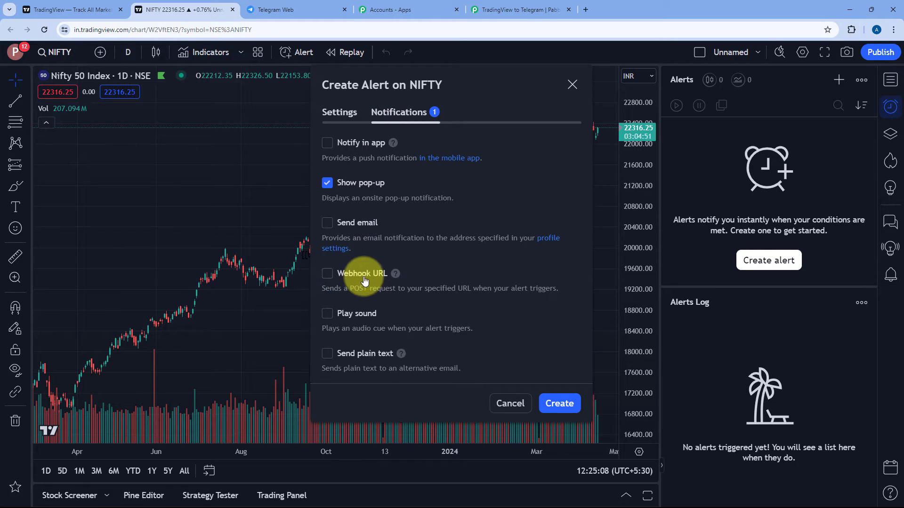
{"action": "left_click", "coordinate": [327, 274]}
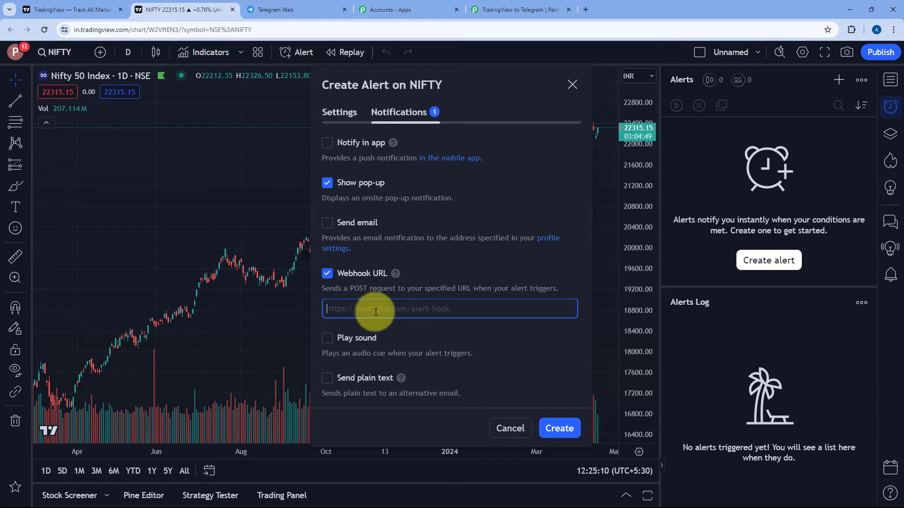
{"action": "left_click", "coordinate": [515, 9]}
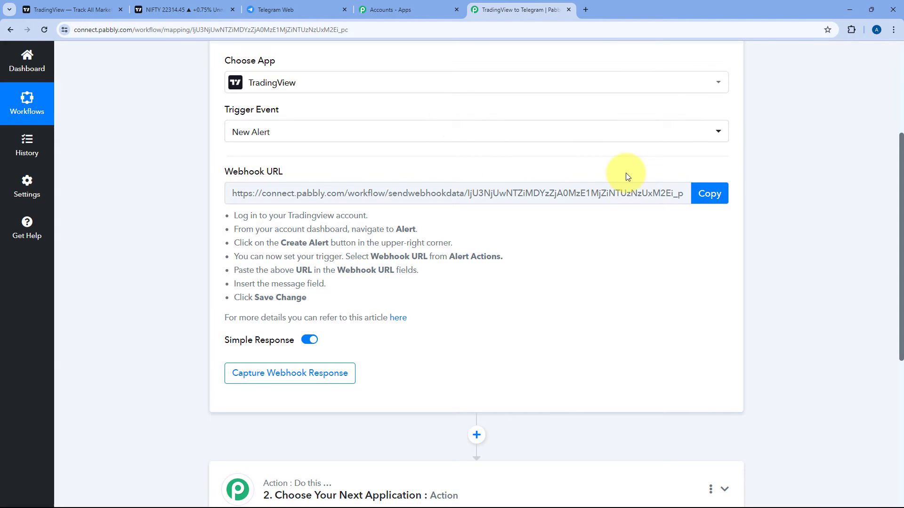
{"action": "left_click", "coordinate": [710, 196]}
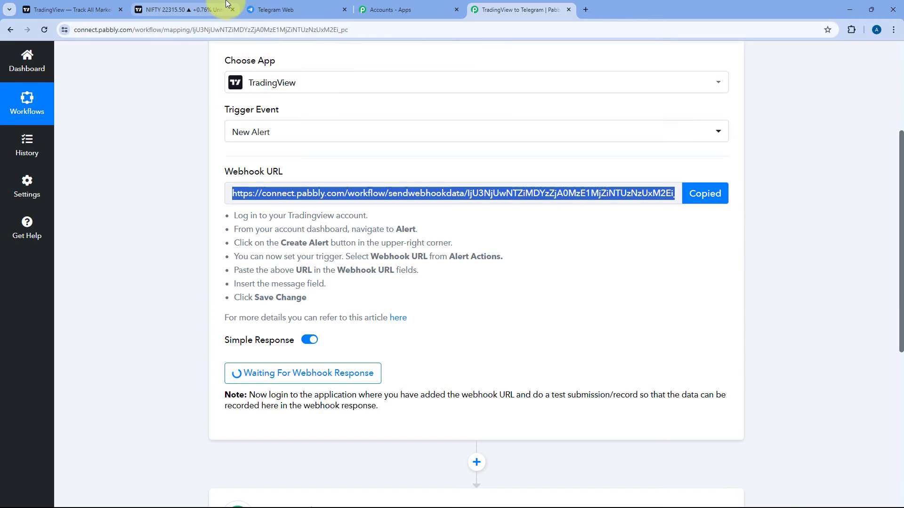
{"action": "left_click", "coordinate": [226, 4]}
{"action": "right_click", "coordinate": [379, 307]}
{"action": "left_click", "coordinate": [403, 183]}
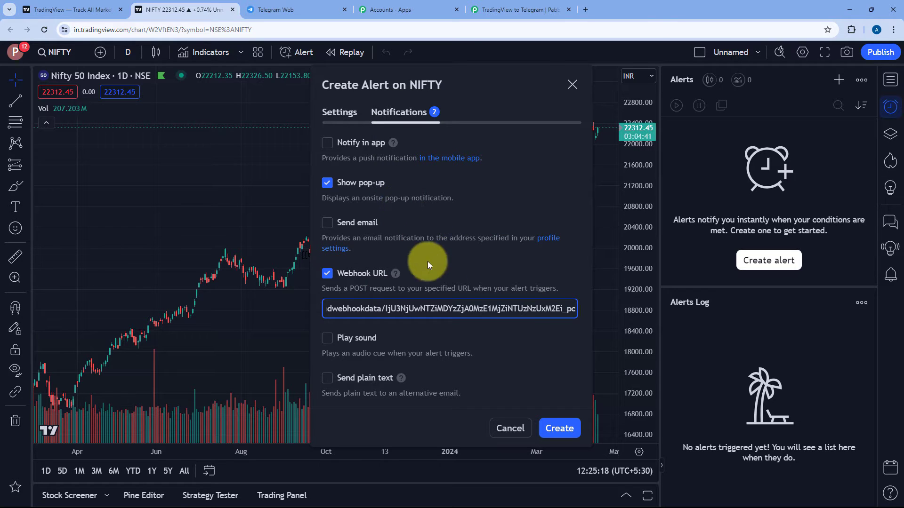
Step: Set the alert condition's crossing price to 22315.00
{"action": "left_click", "coordinate": [339, 113]}
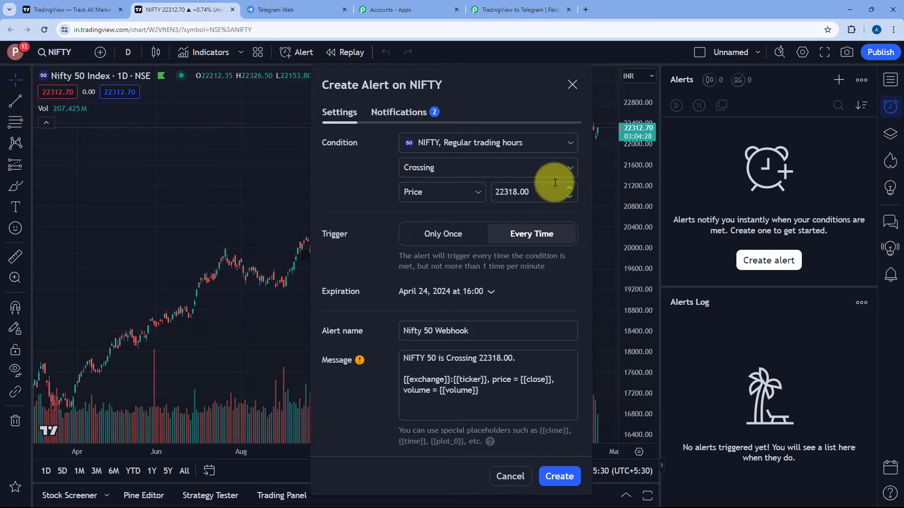
{"action": "double_click", "coordinate": [512, 192]}
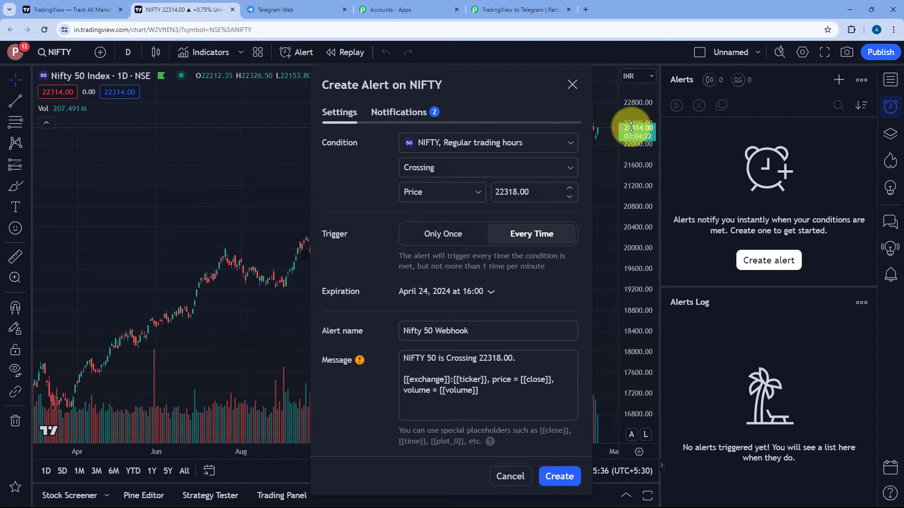
{"action": "left_click", "coordinate": [516, 194]}
{"action": "key", "text": "BackSpace"}
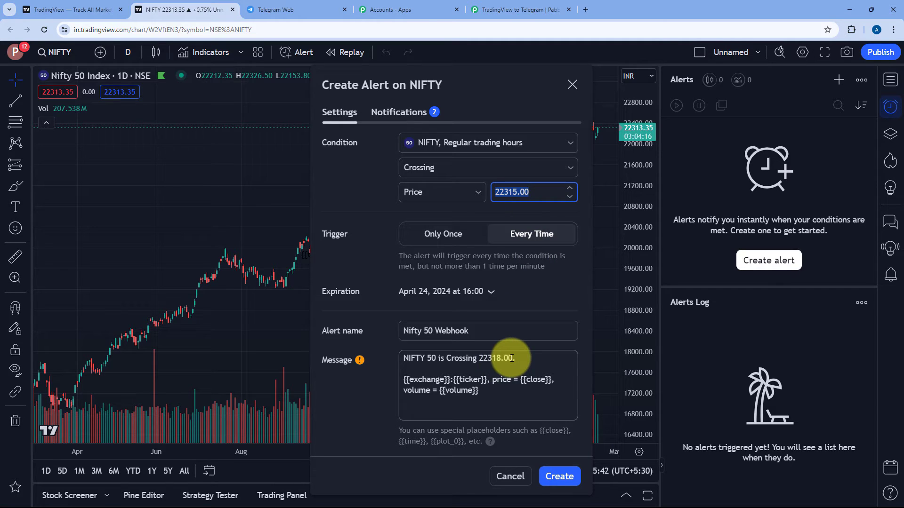
Step: Change the price in the alert message to 22315.00 and create the alert
{"action": "left_click_drag", "start_coordinate": [513, 358], "coordinate": [480, 360]}
{"action": "type", "text": "22315.00"}
{"action": "left_click", "coordinate": [558, 474]}
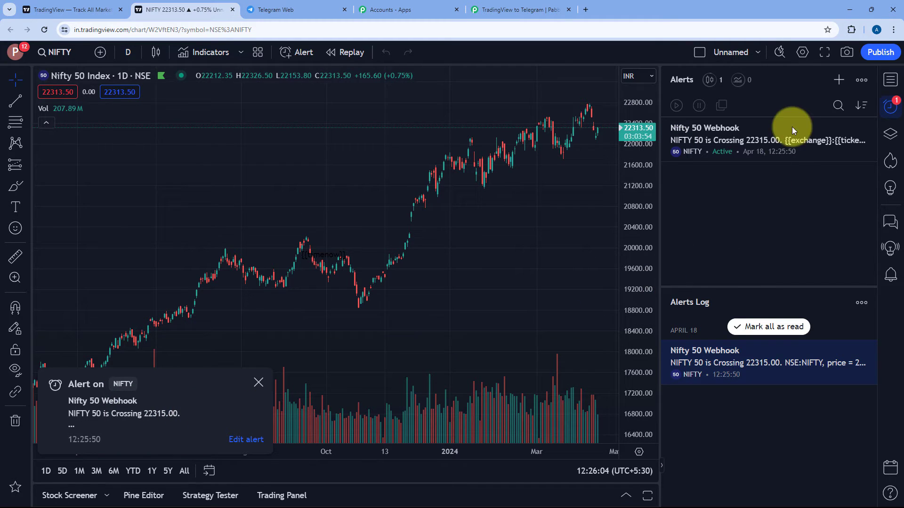
Step: Check the new alert's details, then switch to Pabbly Connect and enlarge the value field of the received webhook response
{"action": "mouse_move", "coordinate": [771, 140]}
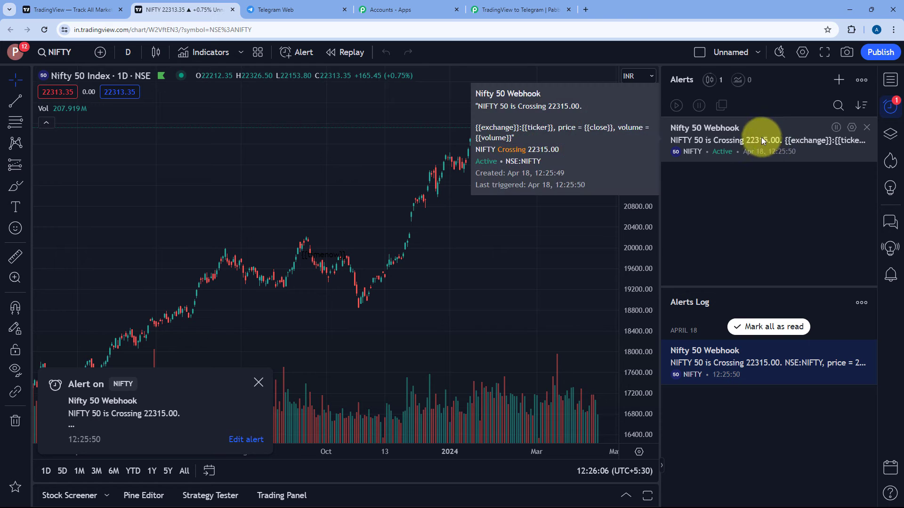
{"action": "left_click", "coordinate": [522, 10]}
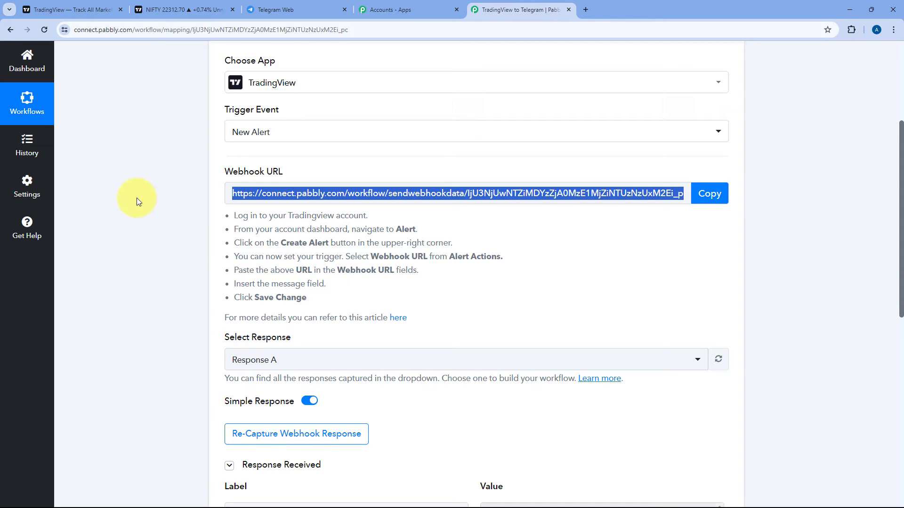
{"action": "scroll", "coordinate": [174, 217], "scroll_direction": "down", "scroll_amount": 4}
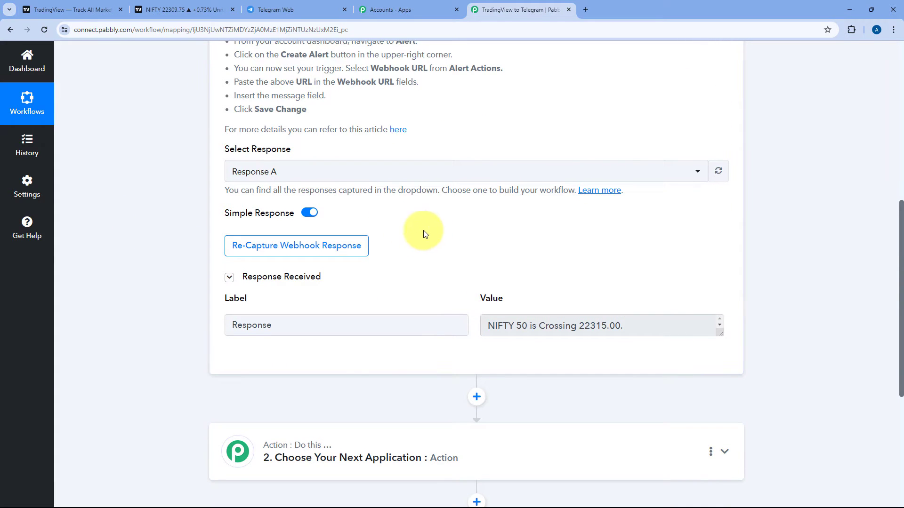
{"action": "scroll", "coordinate": [416, 240], "scroll_direction": "down", "scroll_amount": 2}
{"action": "left_click_drag", "start_coordinate": [720, 239], "coordinate": [719, 295]}
Step: Examine the received response's crossing line and its line with exchange, ticker, price and volume
{"action": "left_click_drag", "start_coordinate": [694, 262], "coordinate": [496, 236]}
{"action": "left_click", "coordinate": [496, 235]}
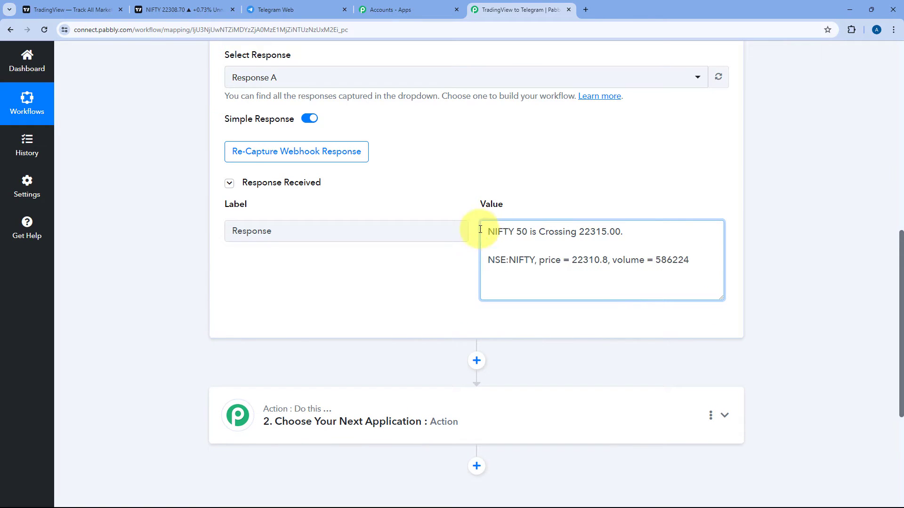
{"action": "left_click", "coordinate": [466, 207]}
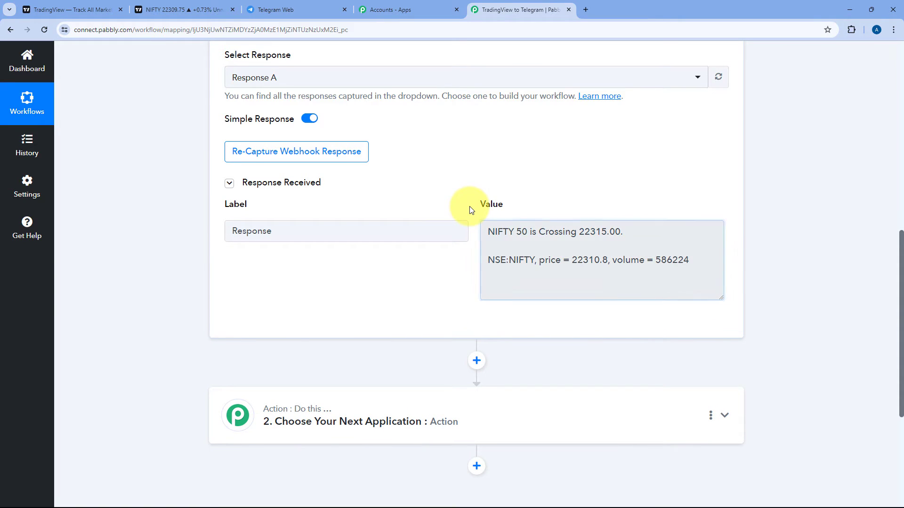
{"action": "double_click", "coordinate": [494, 231]}
{"action": "left_click_drag", "start_coordinate": [522, 234], "coordinate": [615, 234]}
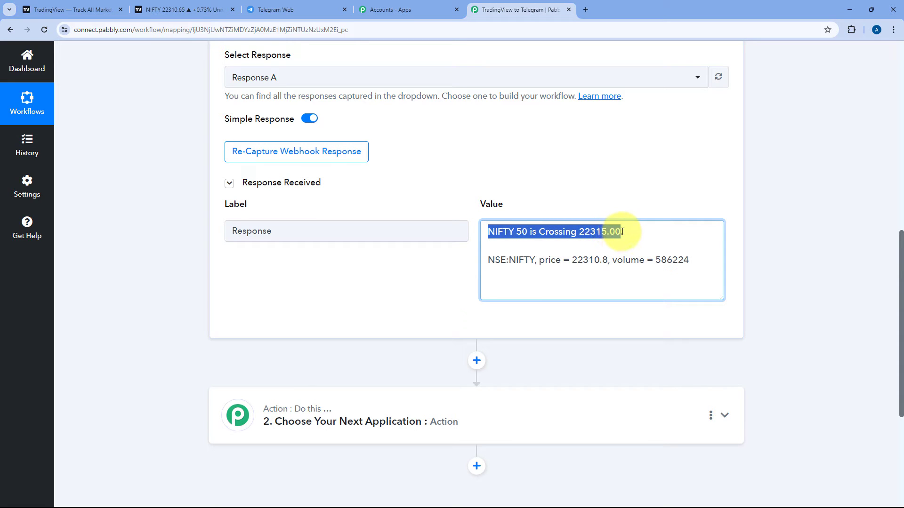
{"action": "left_click", "coordinate": [629, 232]}
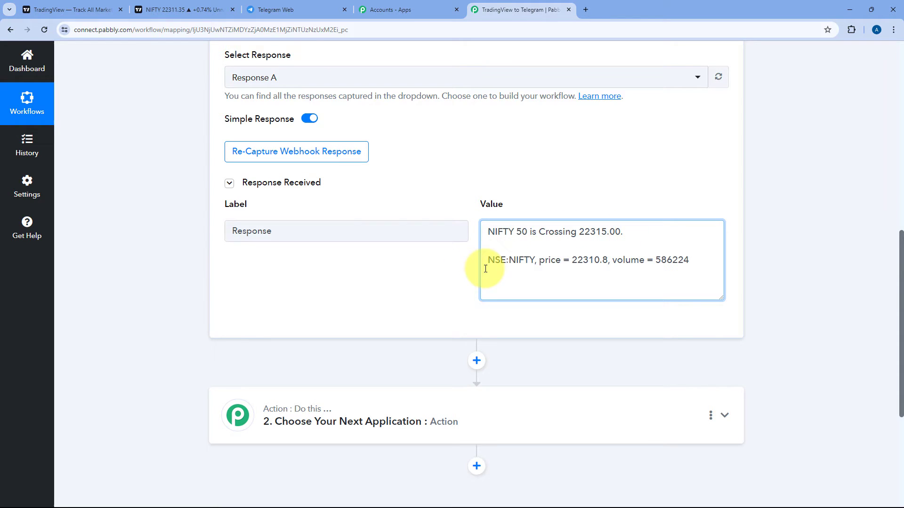
{"action": "left_click_drag", "start_coordinate": [487, 265], "coordinate": [702, 260]}
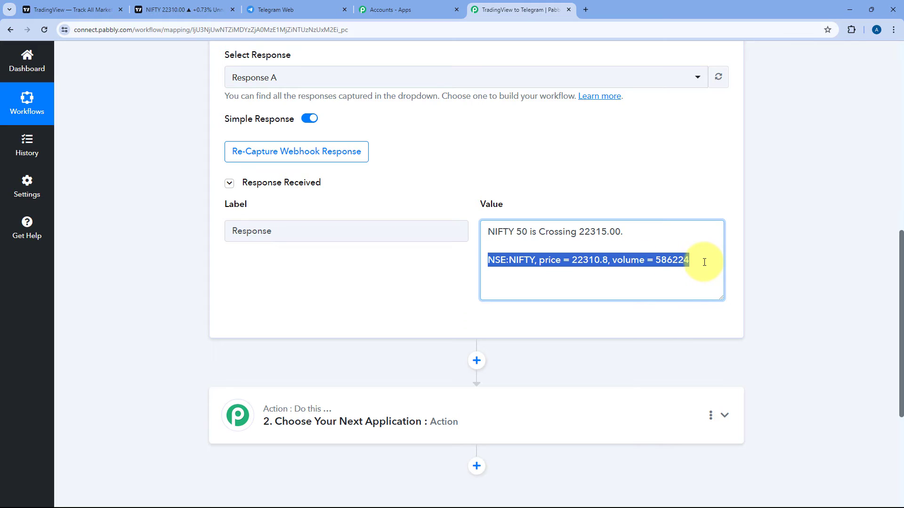
{"action": "left_click", "coordinate": [701, 260]}
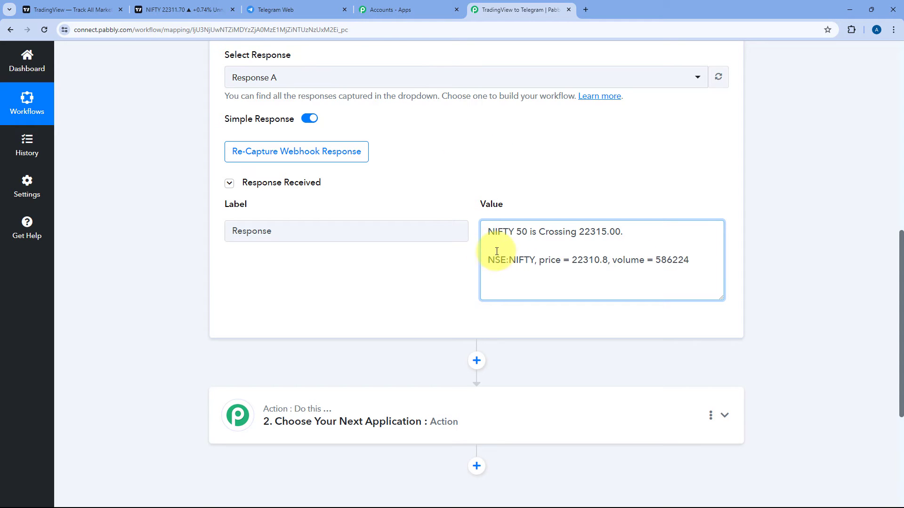
Step: Examine the ticker, current price, crossing price and volume in the received webhook response
{"action": "left_click_drag", "start_coordinate": [489, 259], "coordinate": [533, 260]}
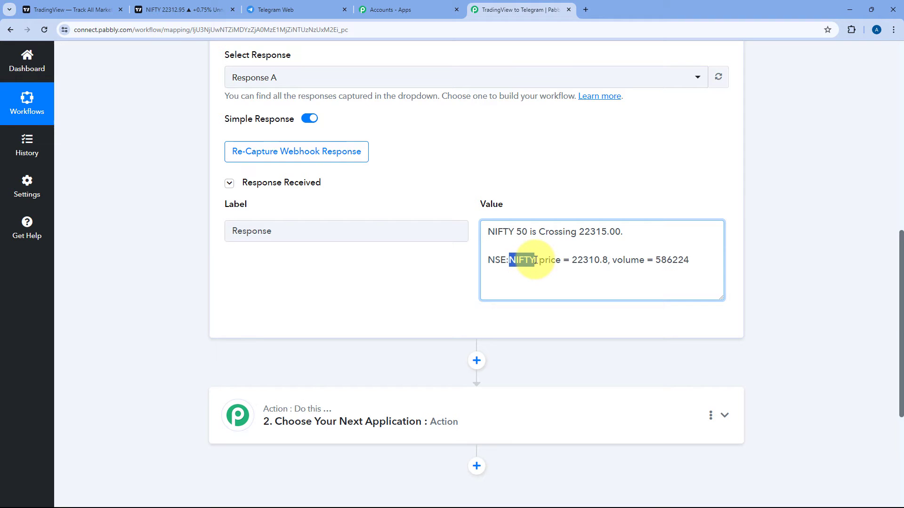
{"action": "left_click_drag", "start_coordinate": [572, 261], "coordinate": [608, 261]}
{"action": "left_click_drag", "start_coordinate": [578, 231], "coordinate": [623, 229]}
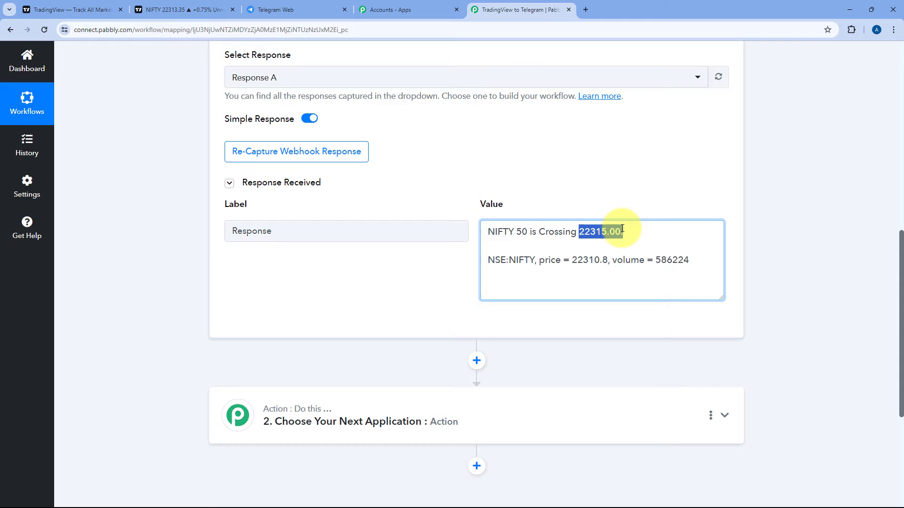
{"action": "left_click", "coordinate": [624, 201]}
{"action": "left_click_drag", "start_coordinate": [573, 261], "coordinate": [697, 258]}
{"action": "left_click", "coordinate": [697, 258]}
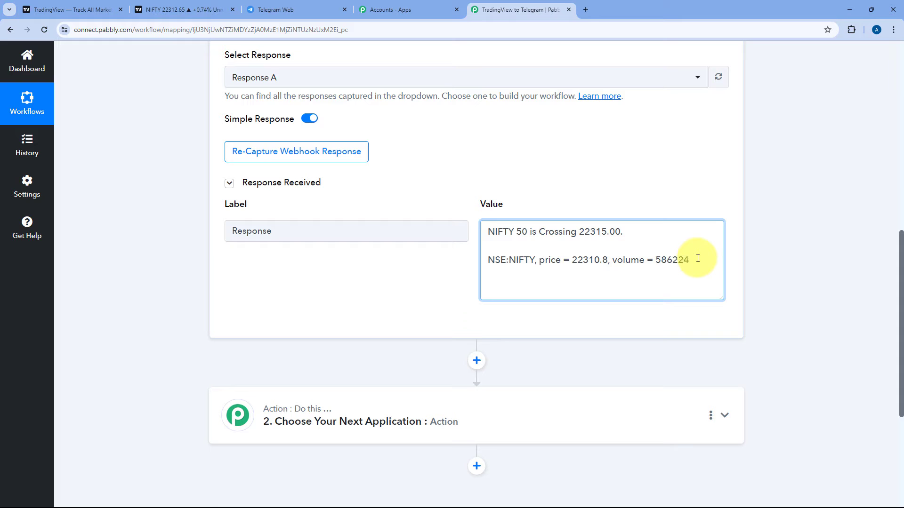
Step: Check the Nifty 50 Webhook alert in TradingView, then return to Pabbly Connect and review the full received response
{"action": "left_click", "coordinate": [219, 5]}
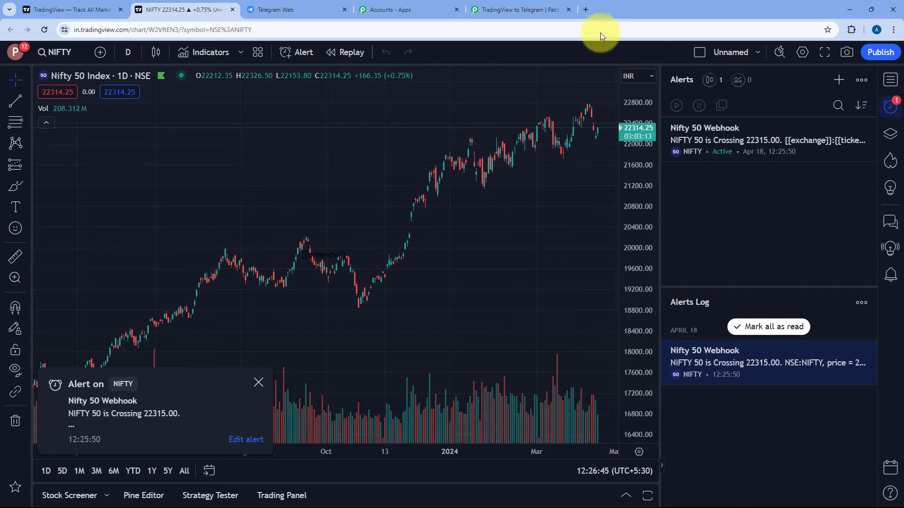
{"action": "left_click", "coordinate": [516, 6]}
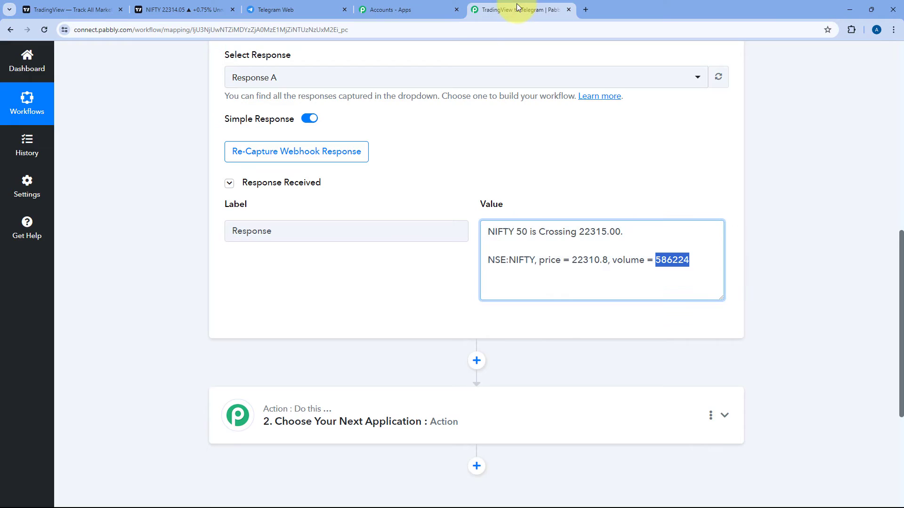
{"action": "left_click", "coordinate": [470, 177]}
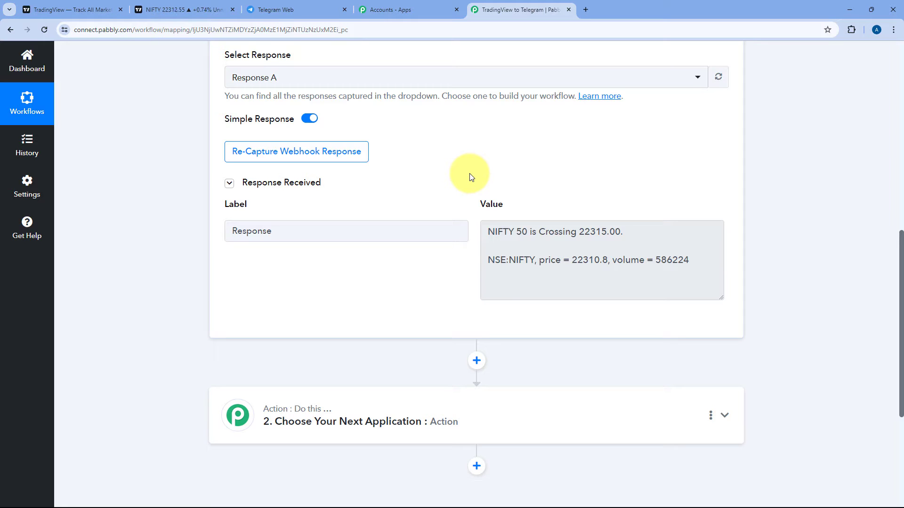
{"action": "scroll", "coordinate": [470, 177], "scroll_direction": "down", "scroll_amount": 2}
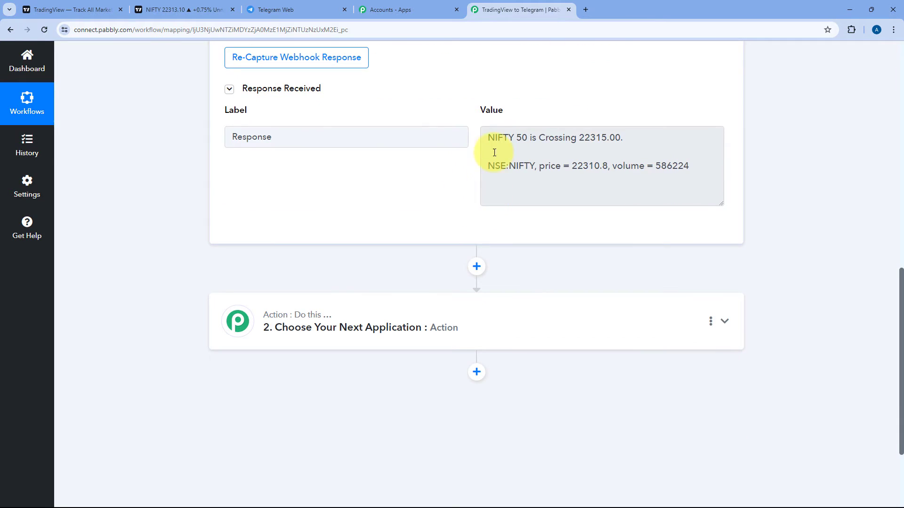
{"action": "left_click_drag", "start_coordinate": [488, 137], "coordinate": [700, 176]}
{"action": "left_click", "coordinate": [700, 177]}
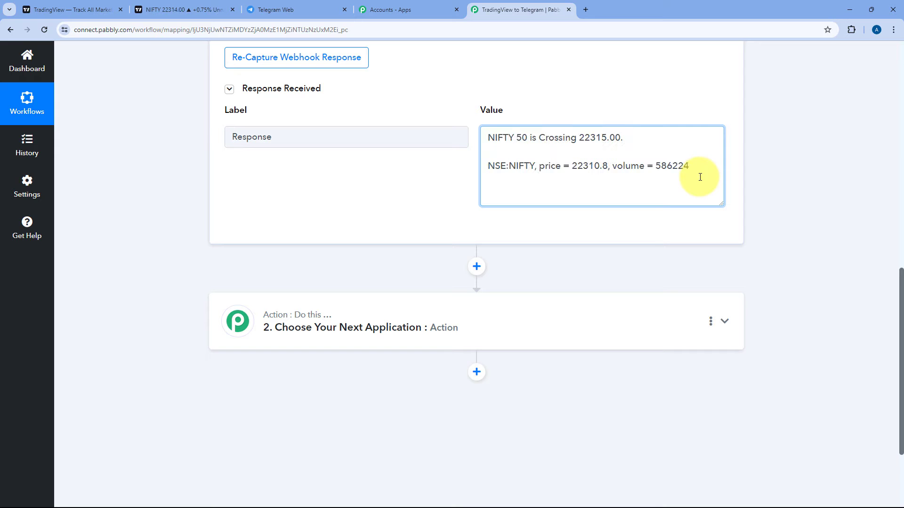
Step: Search for Telegram in the workflow's second step and choose Telegram Bot as the action app
{"action": "scroll", "coordinate": [405, 197], "scroll_direction": "down", "scroll_amount": 3}
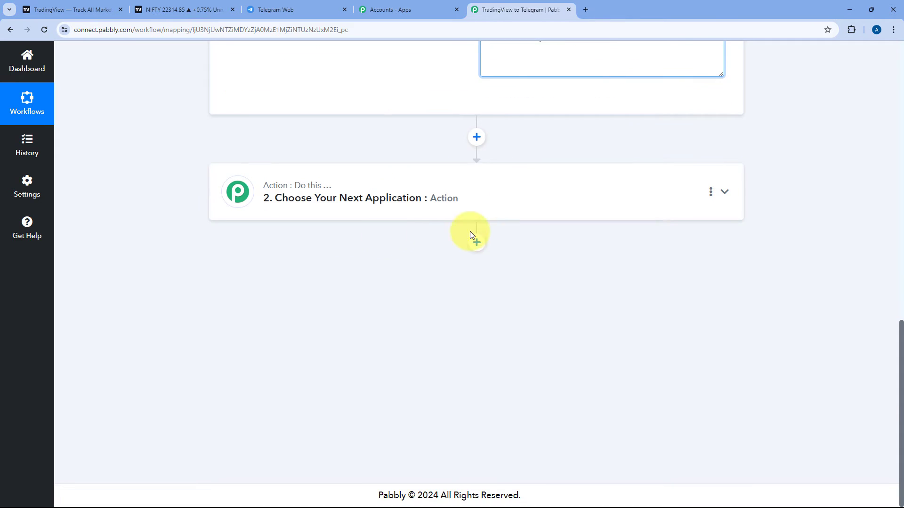
{"action": "left_click", "coordinate": [474, 183]}
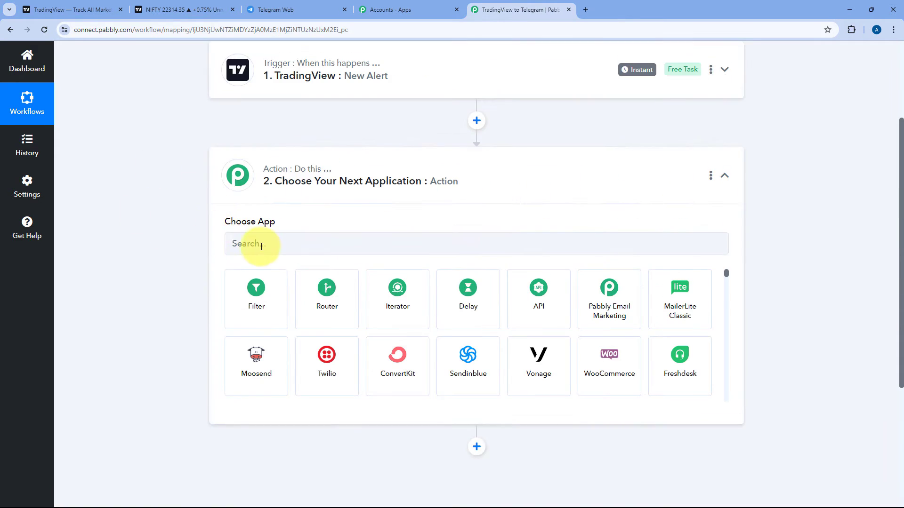
{"action": "left_click", "coordinate": [261, 246]}
{"action": "type", "text": "Telegram"}
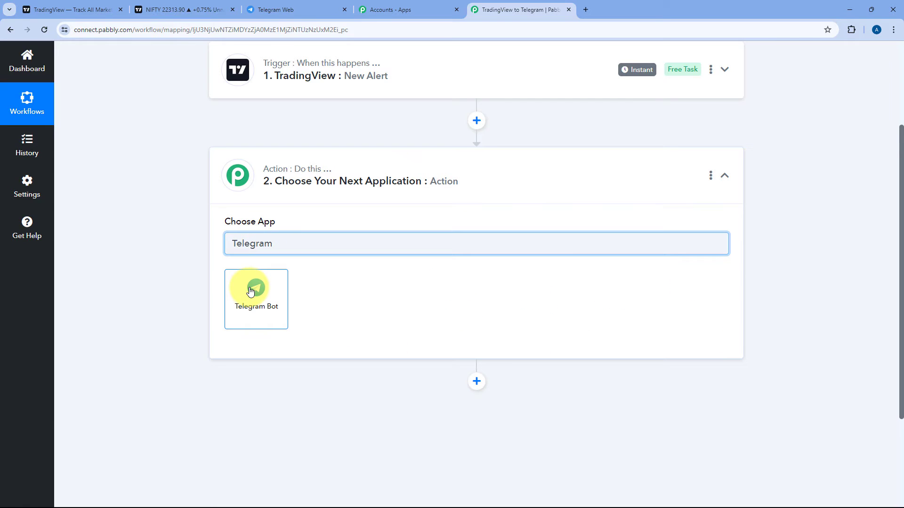
{"action": "left_click", "coordinate": [251, 291]}
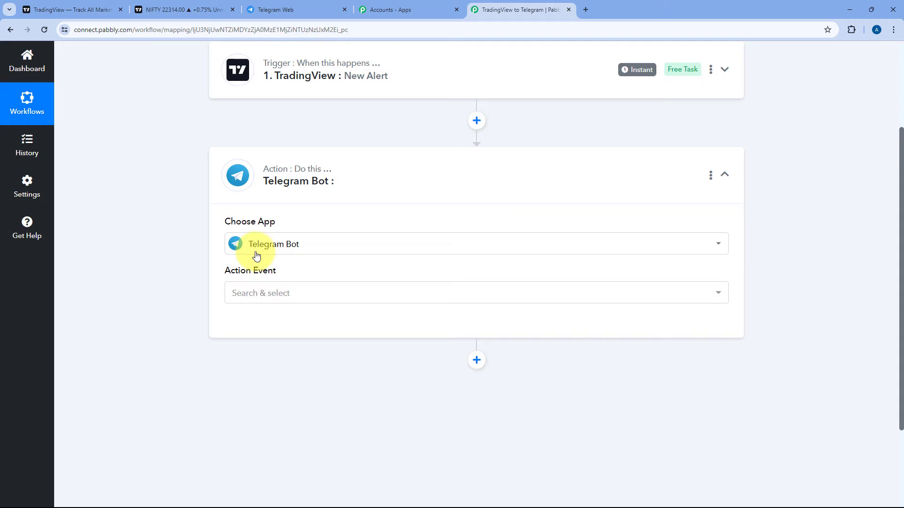
Step: Set the Telegram Bot action event to Send a Text Message or Reply
{"action": "scroll", "coordinate": [196, 250], "scroll_direction": "down", "scroll_amount": 1}
{"action": "left_click", "coordinate": [294, 250]}
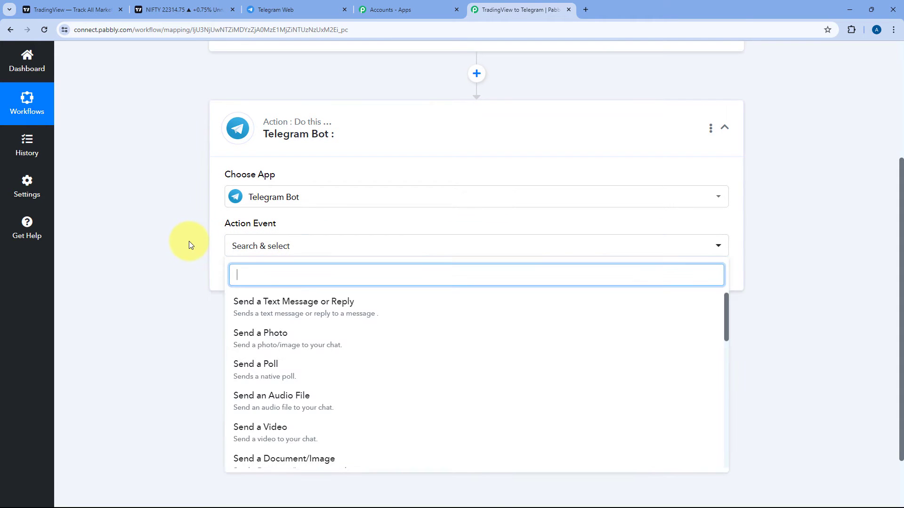
{"action": "scroll", "coordinate": [188, 244], "scroll_direction": "down", "scroll_amount": 2}
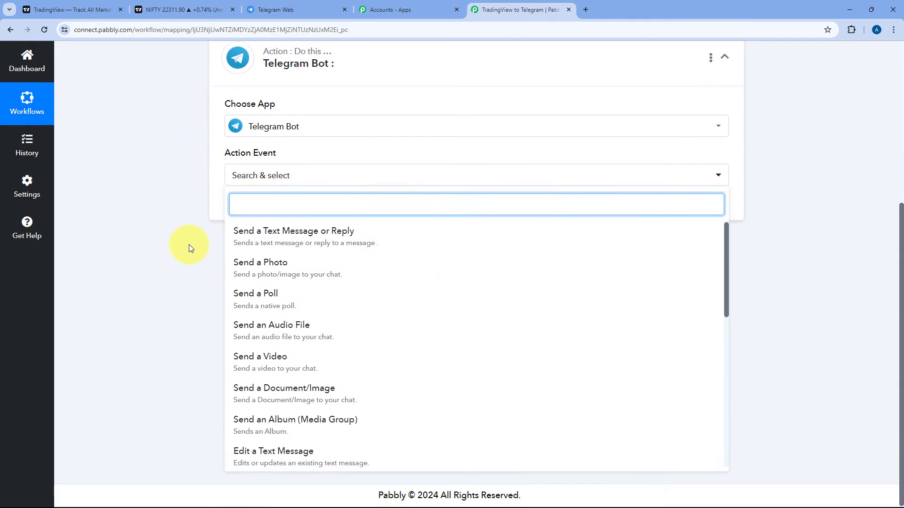
{"action": "left_click", "coordinate": [281, 241]}
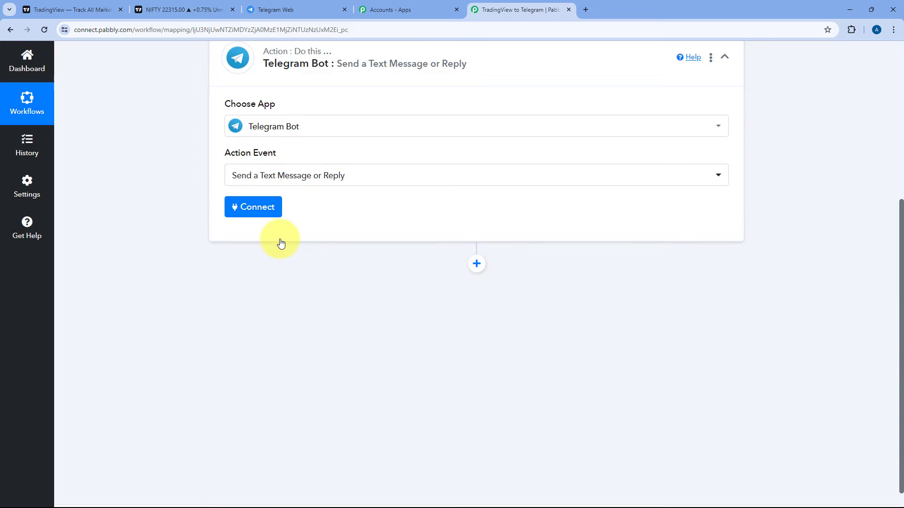
Step: Start adding a new Telegram Bot connection, and look at the Stock Alerts channel in Telegram Web before returning to Pabbly Connect
{"action": "left_click", "coordinate": [263, 207]}
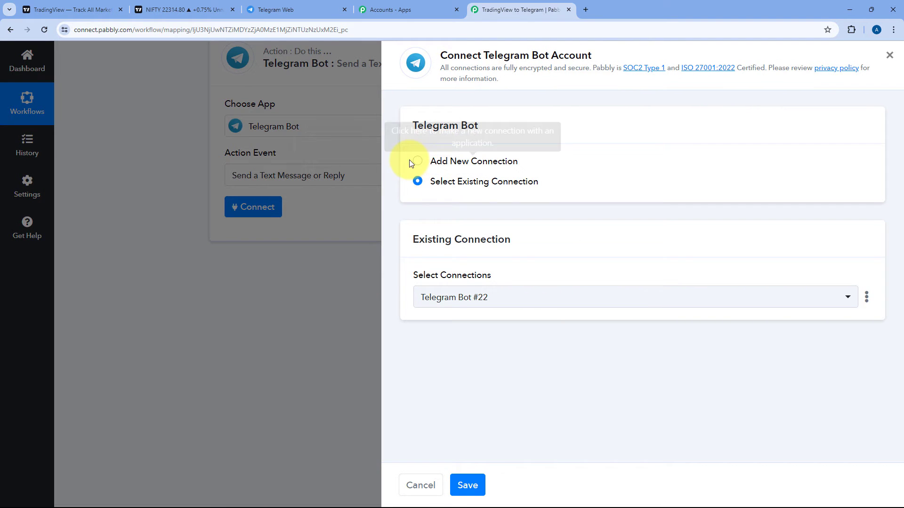
{"action": "left_click", "coordinate": [417, 161]}
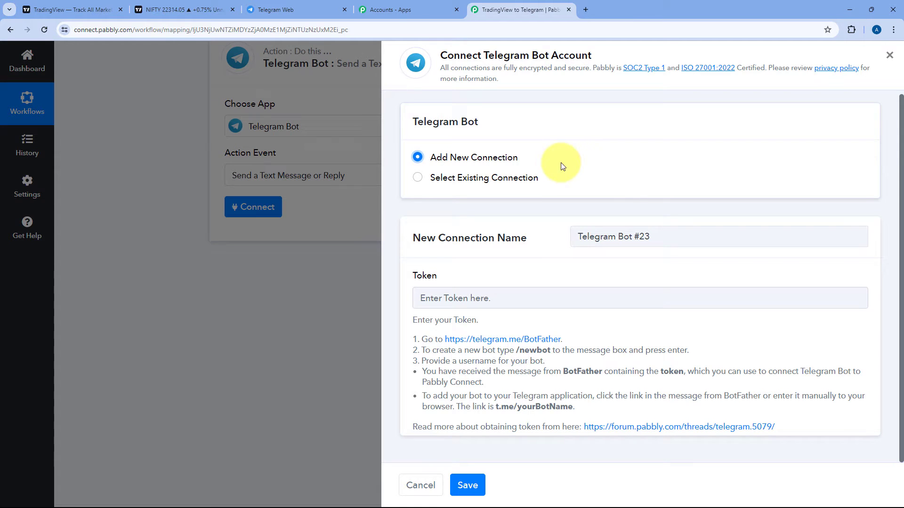
{"action": "left_click", "coordinate": [287, 10]}
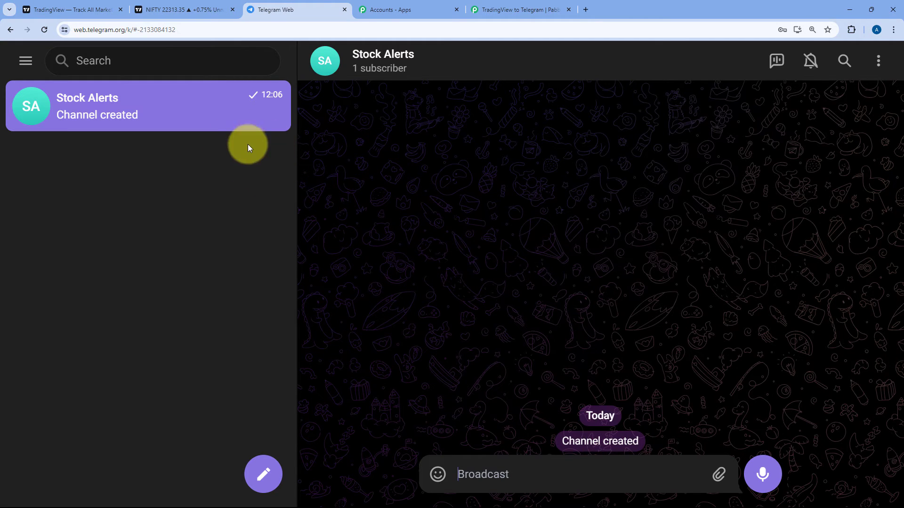
{"action": "left_click", "coordinate": [518, 10]}
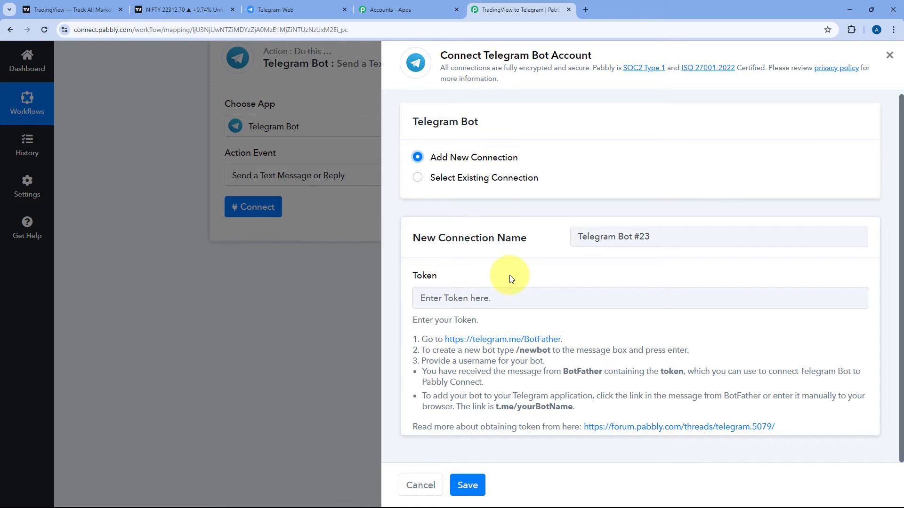
Step: Switch to Telegram Web, search for BotFather and open the verified BotFather chat
{"action": "left_click", "coordinate": [304, 8]}
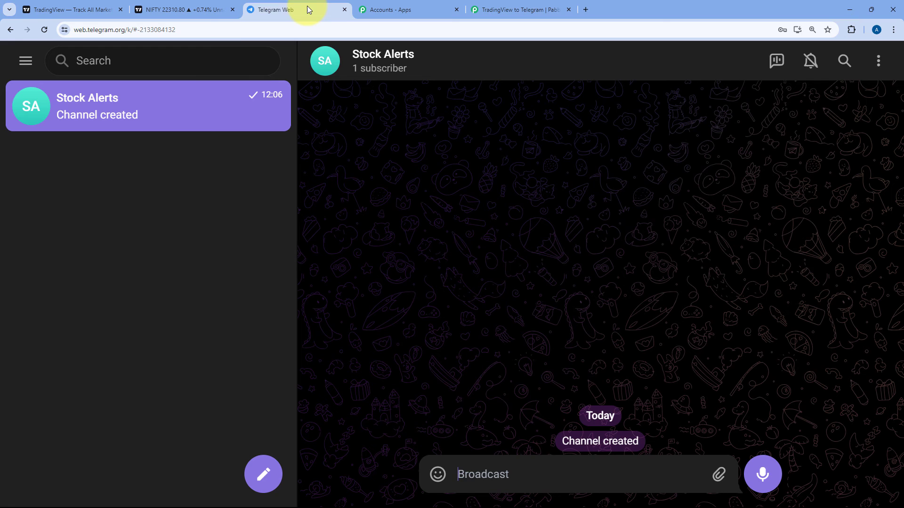
{"action": "left_click", "coordinate": [184, 61]}
{"action": "type", "text": "Bot Father"}
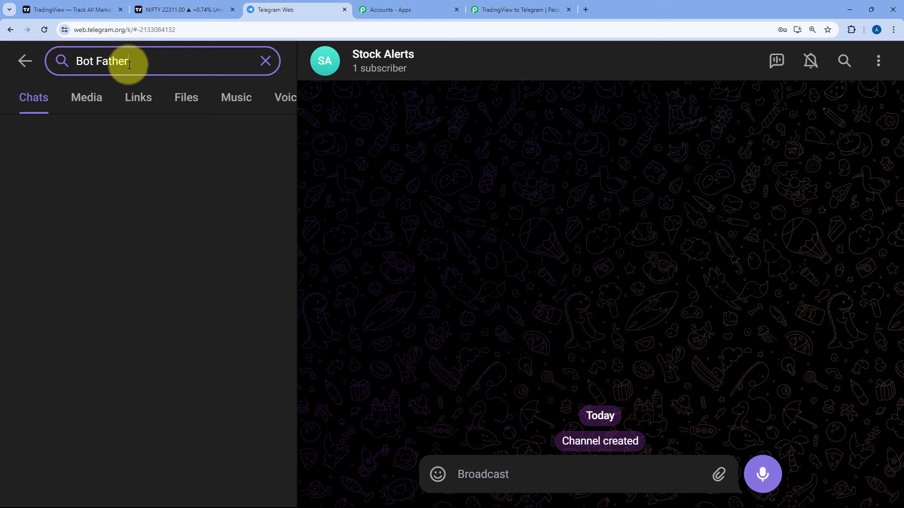
{"action": "left_click", "coordinate": [96, 60]}
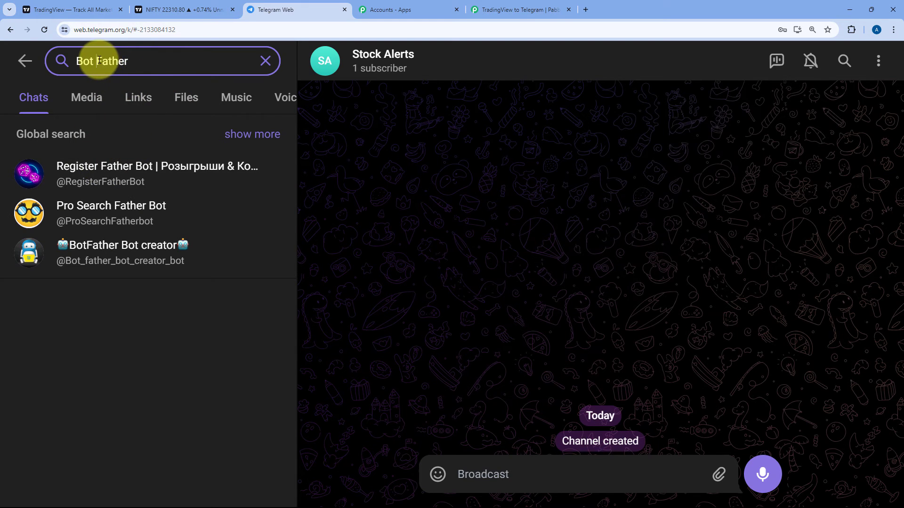
{"action": "key", "text": "BackSpace"}
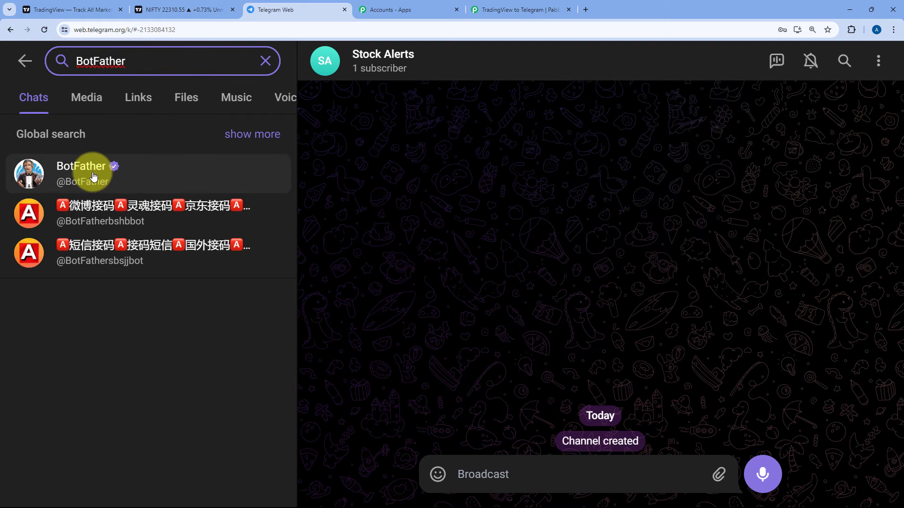
{"action": "left_click", "coordinate": [93, 171]}
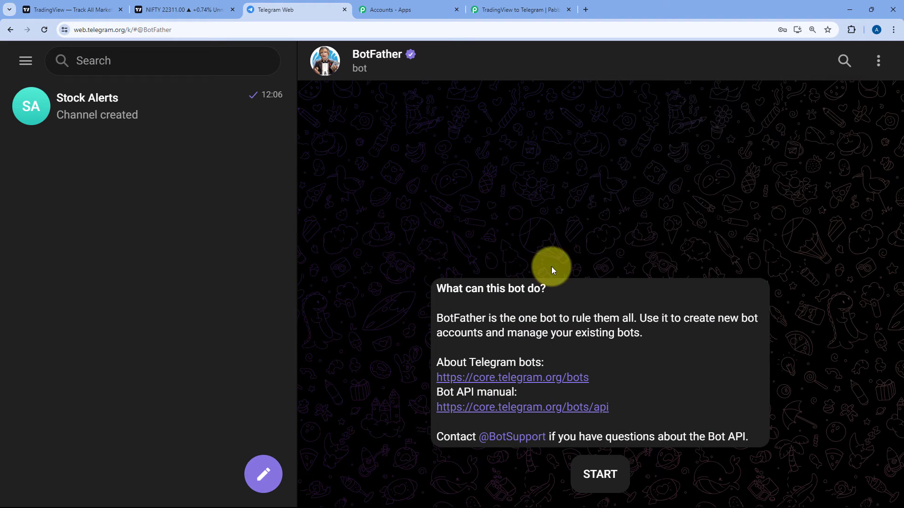
Step: Start the BotFather chat and send the /newbot command
{"action": "left_click", "coordinate": [600, 475]}
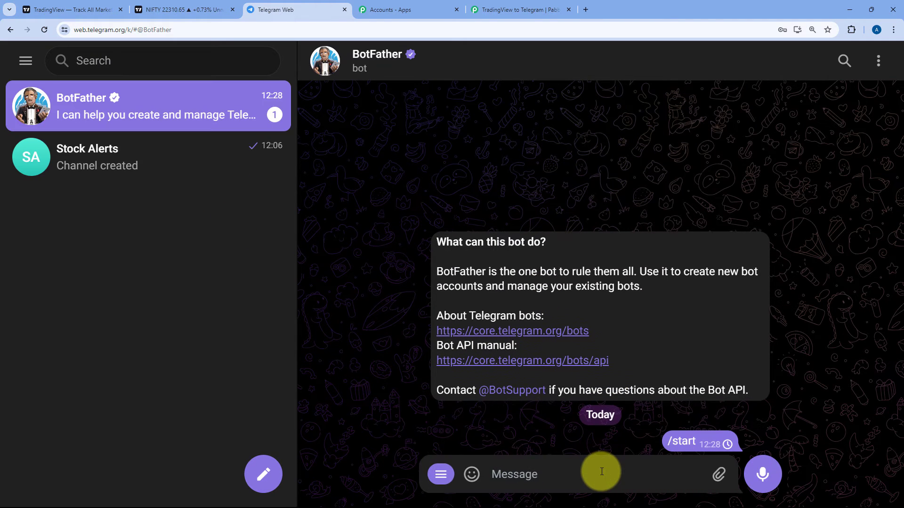
{"action": "type", "text": "/new"}
{"action": "key", "text": "Return"}
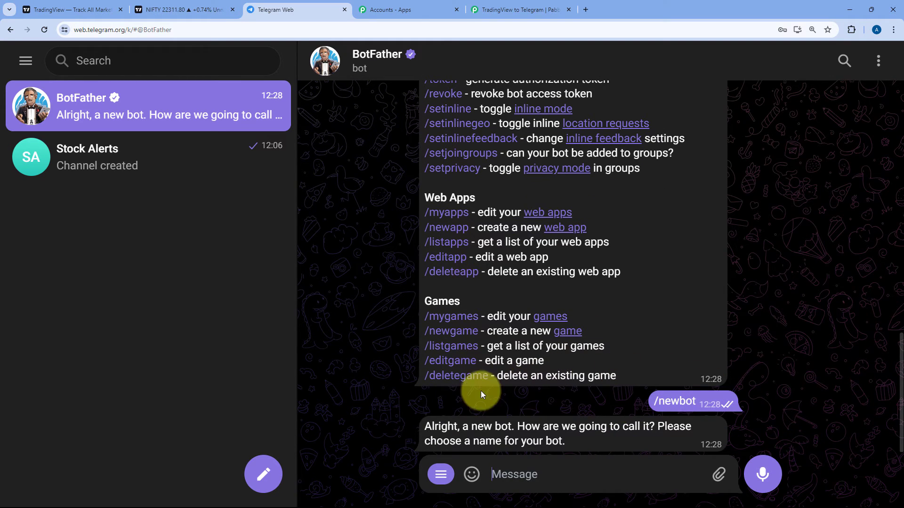
Step: Send TradingViewAutomation to BotFather as the new bot's name
{"action": "type", "text": "Trad"}
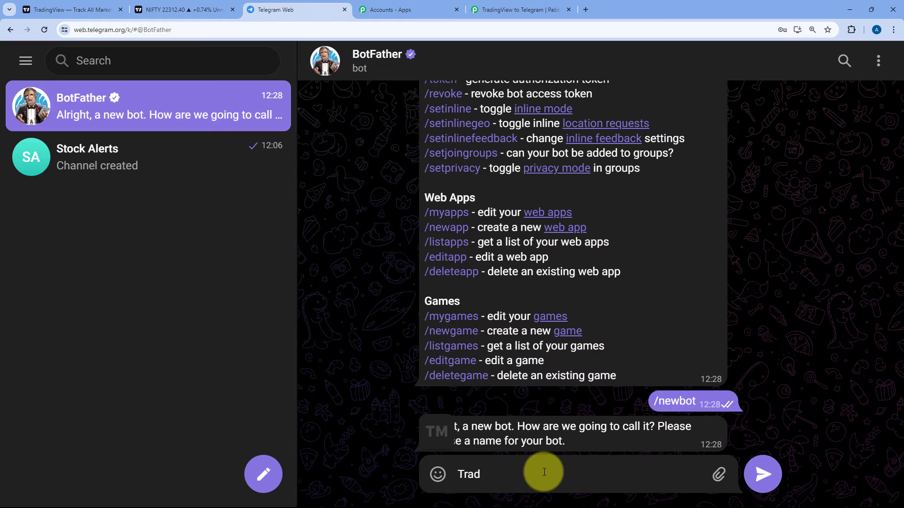
{"action": "type", "text": "ingViewAutomation"}
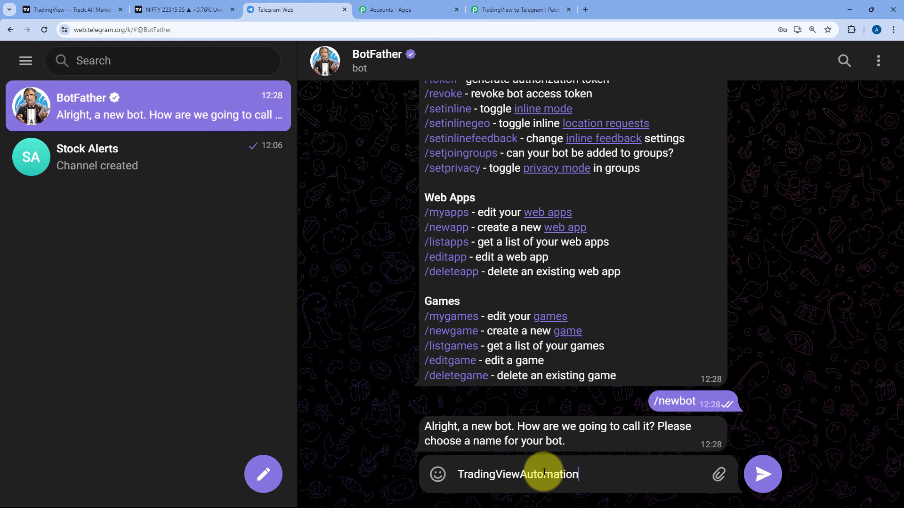
{"action": "key", "text": "Return"}
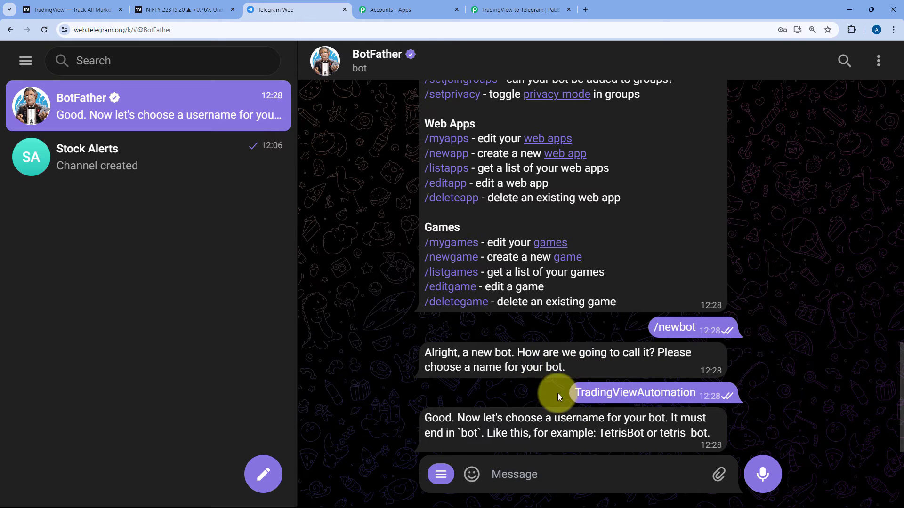
Step: Reuse the bot's name to send TradingViewAutomation_bot to BotFather as the bot's username
{"action": "mouse_move", "coordinate": [564, 394]}
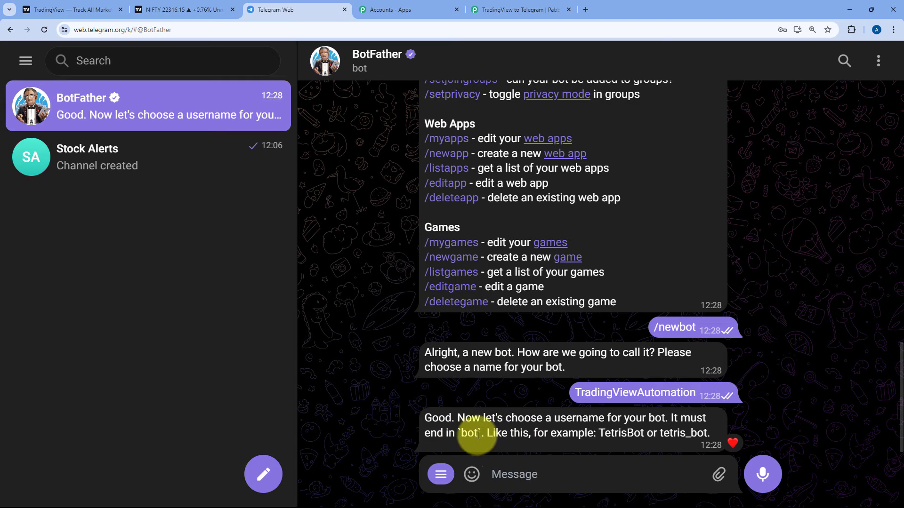
{"action": "left_click_drag", "start_coordinate": [701, 390], "coordinate": [571, 390]}
{"action": "key", "text": "ctrl+c"}
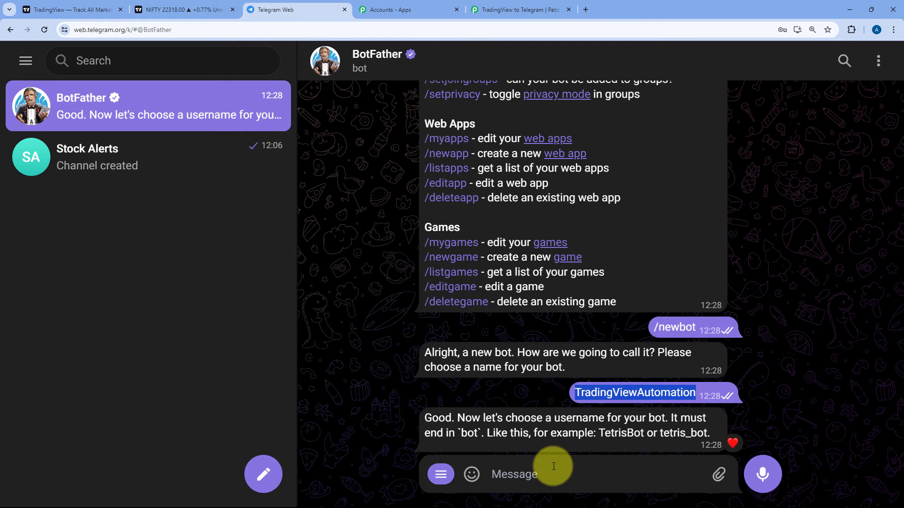
{"action": "left_click", "coordinate": [553, 467]}
{"action": "key", "text": "ctrl+v"}
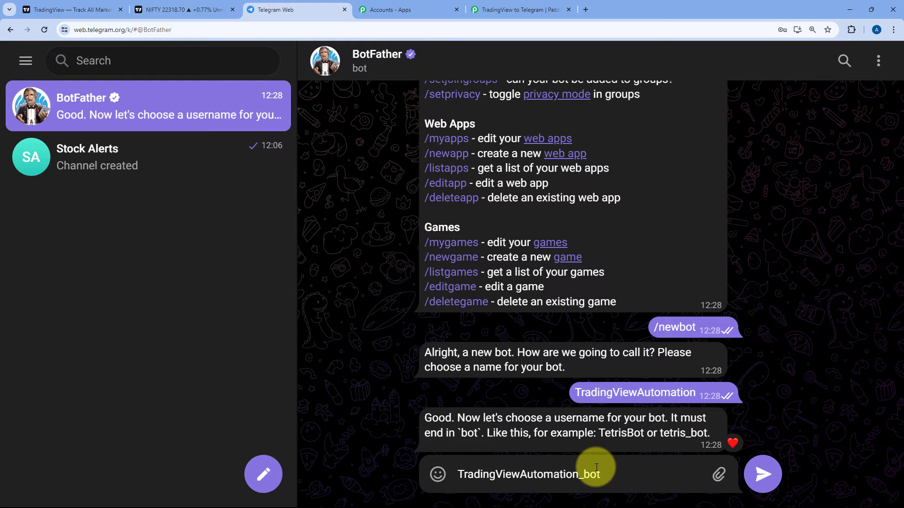
{"action": "key", "text": "Return"}
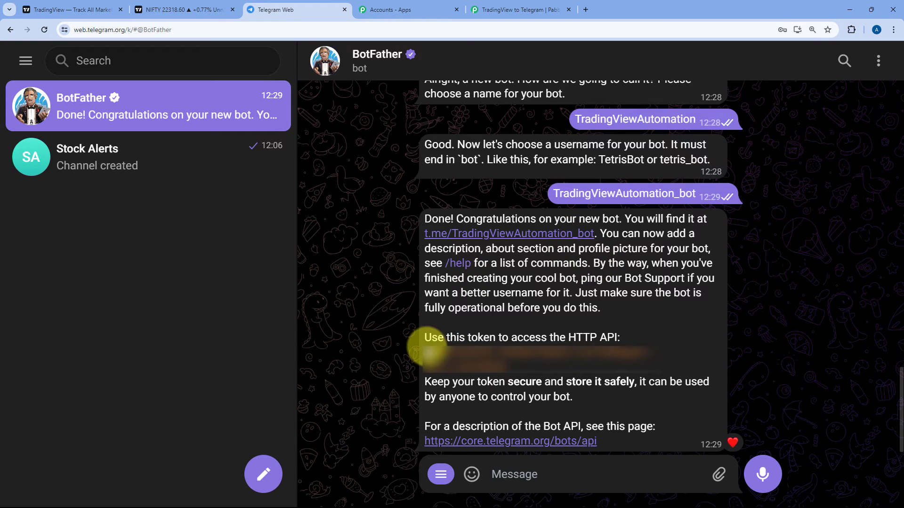
Step: Copy the new bot's HTTP API token from BotFather's confirmation message
{"action": "left_click", "coordinate": [445, 363]}
{"action": "right_click", "coordinate": [496, 356]}
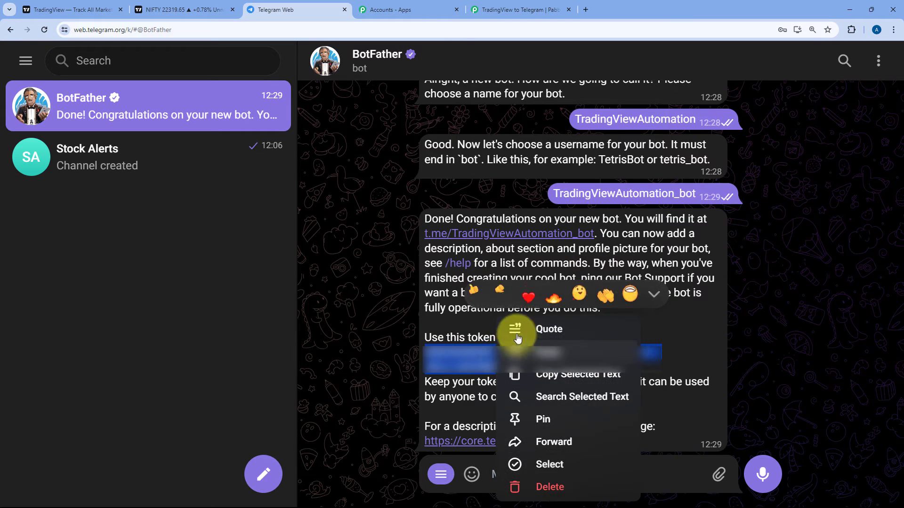
{"action": "left_click", "coordinate": [546, 378]}
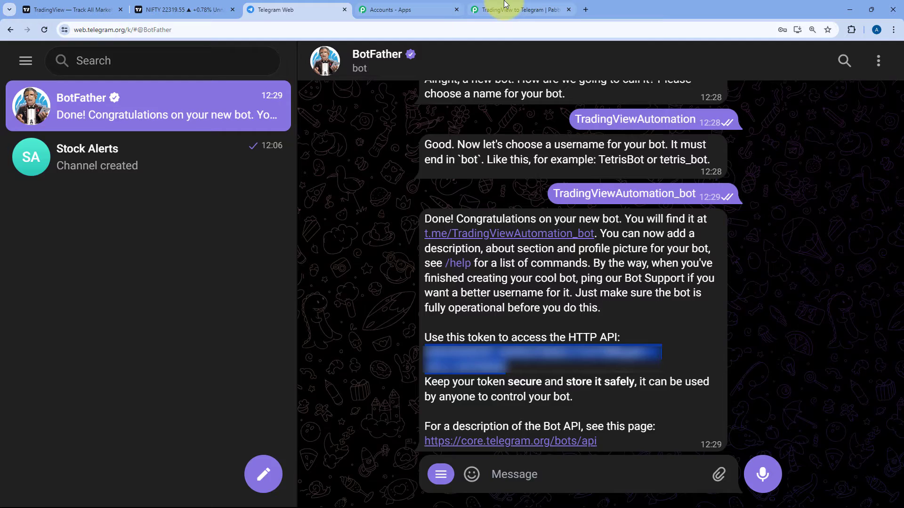
Step: Paste the bot's API token into the new Telegram Bot connection's Token field in Pabbly Connect and save the connection
{"action": "left_click", "coordinate": [517, 9]}
{"action": "left_click", "coordinate": [477, 297]}
{"action": "right_click", "coordinate": [476, 297]}
{"action": "left_click", "coordinate": [496, 188]}
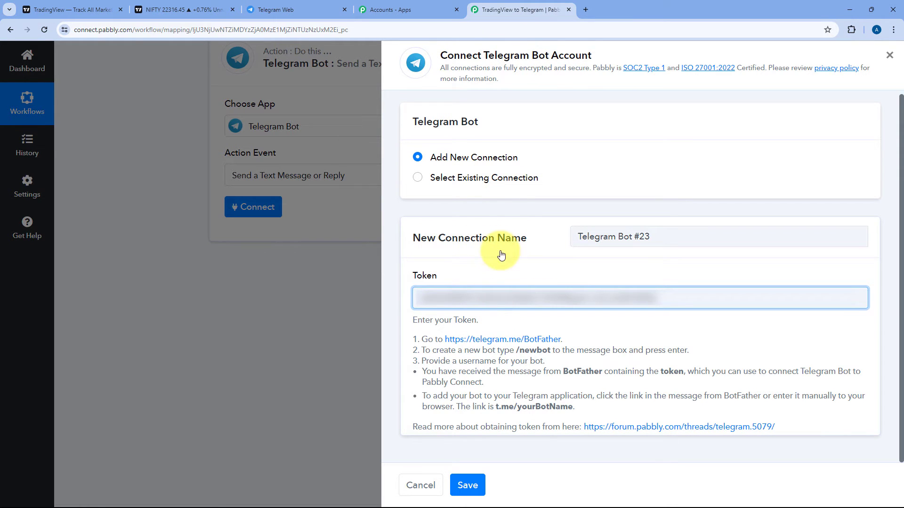
{"action": "left_click", "coordinate": [467, 485]}
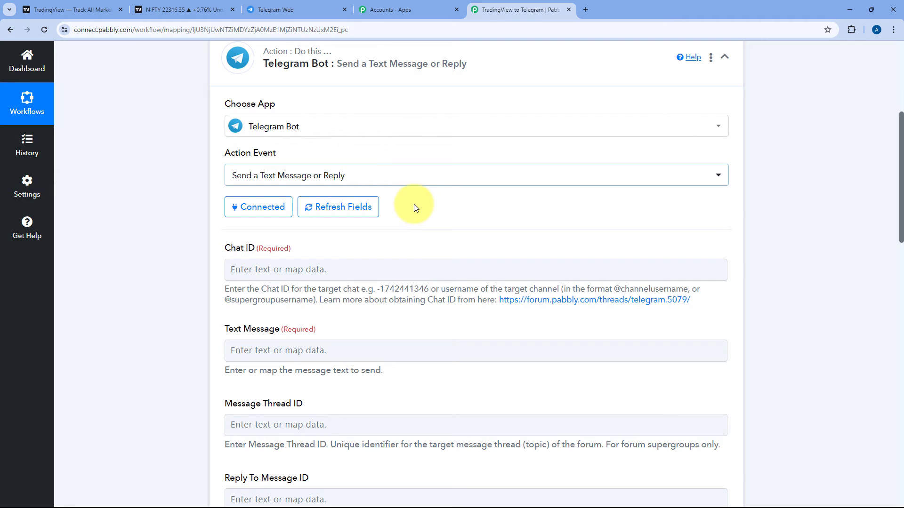
Step: Return to Telegram Web, open the new TradingViewAutomation bot from its link in BotFather's message, and start its chat
{"action": "left_click", "coordinate": [324, 7]}
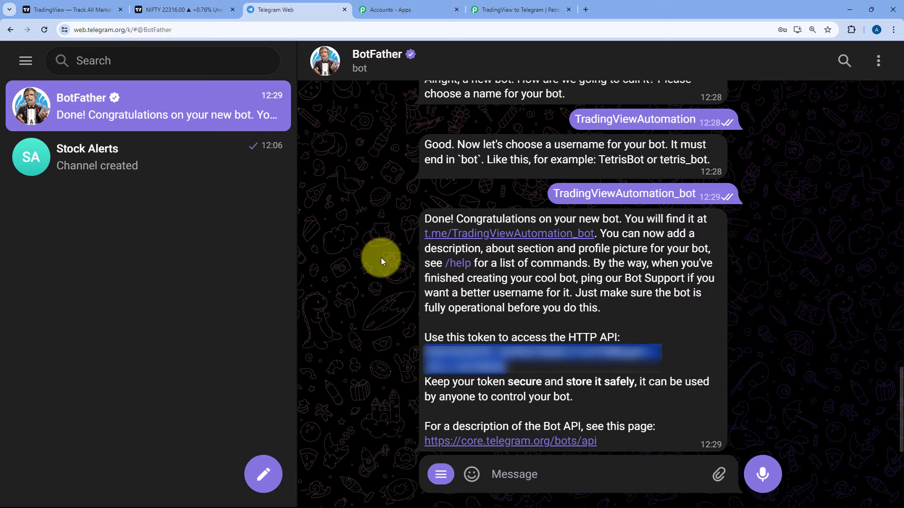
{"action": "left_click", "coordinate": [492, 237]}
{"action": "left_click", "coordinate": [493, 236]}
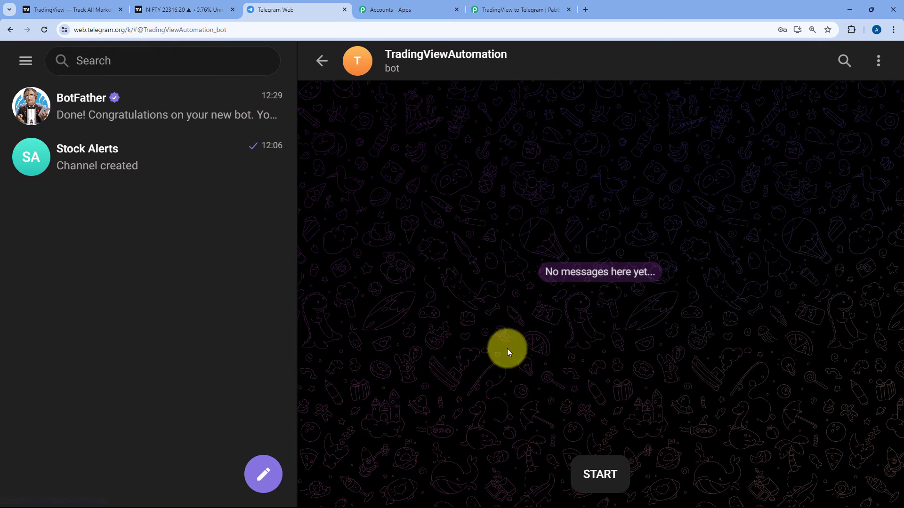
{"action": "left_click", "coordinate": [600, 475]}
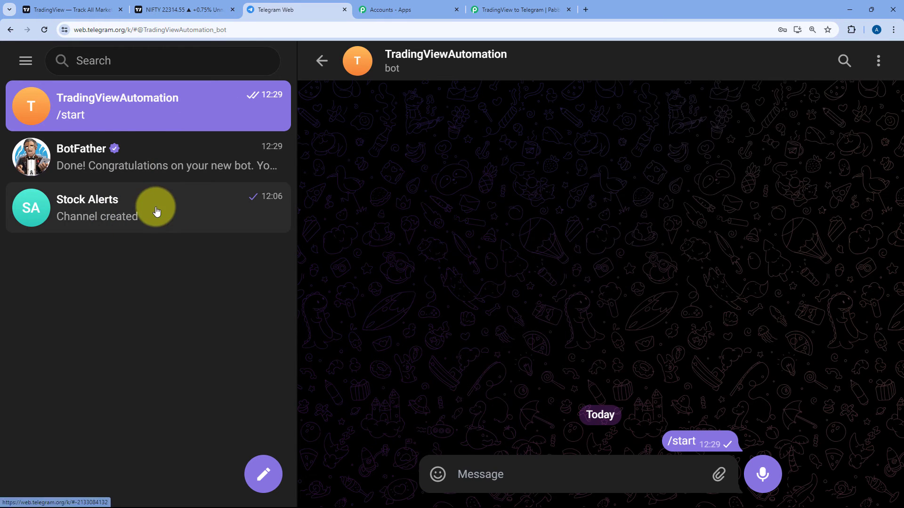
Step: Open the Stock Alerts channel's administrator list to check whether the TradingViewAutomation bot is an administrator
{"action": "left_click", "coordinate": [169, 219]}
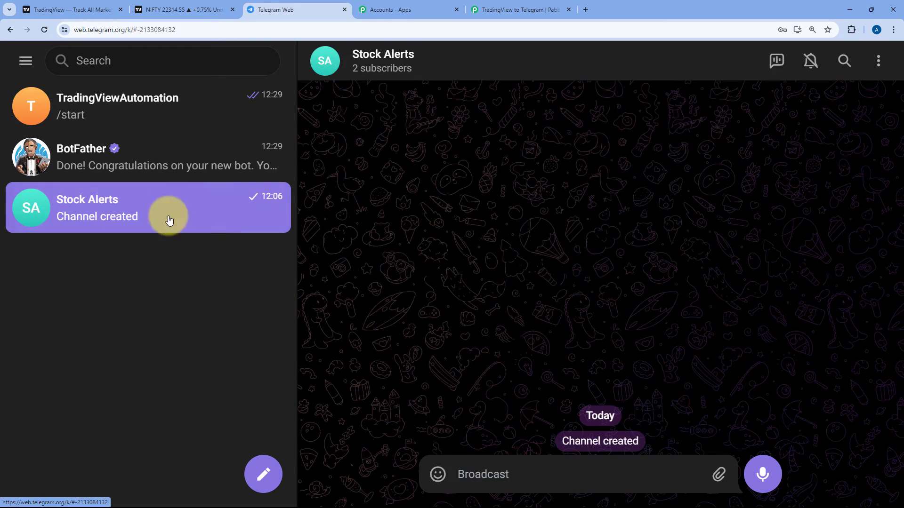
{"action": "left_click", "coordinate": [384, 66]}
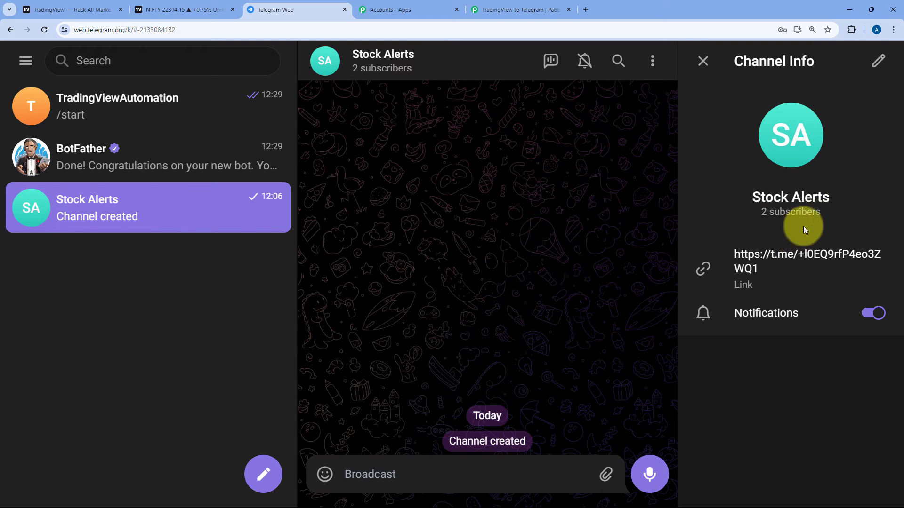
{"action": "left_click", "coordinate": [876, 61]}
{"action": "scroll", "coordinate": [750, 224], "scroll_direction": "down", "scroll_amount": 6}
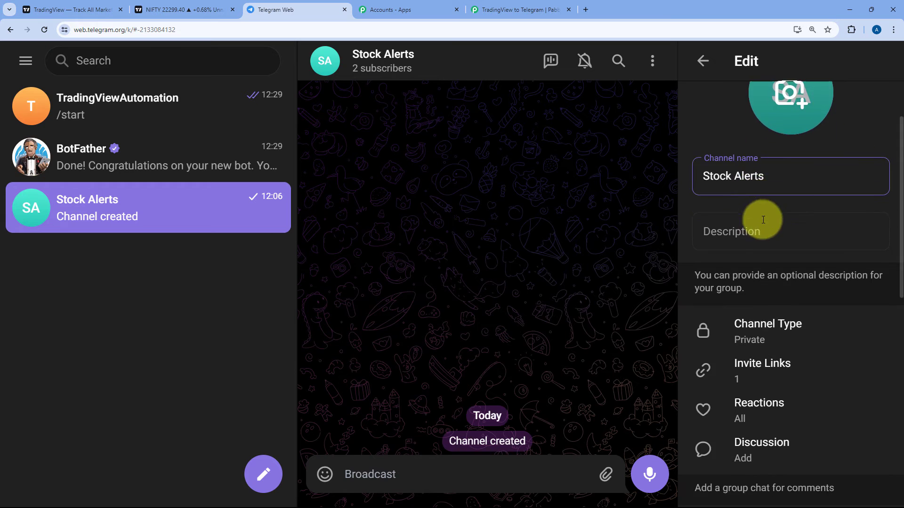
{"action": "left_click", "coordinate": [772, 248]}
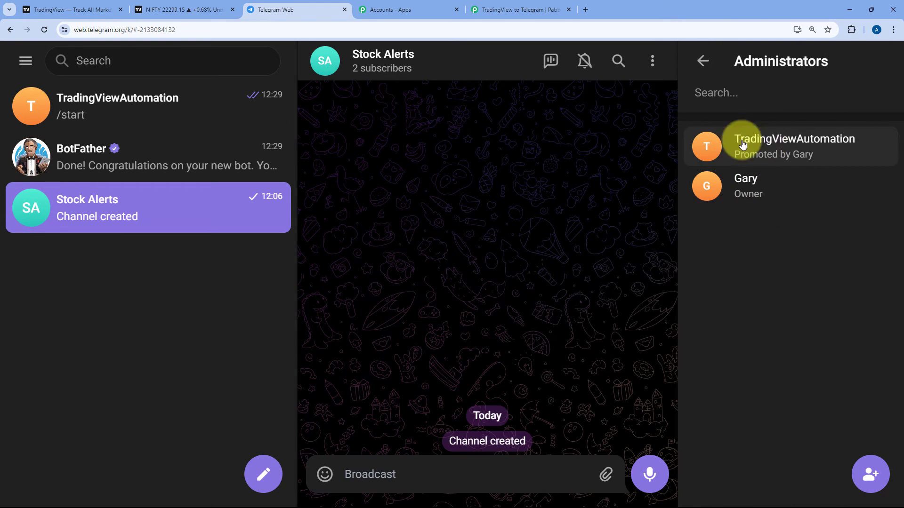
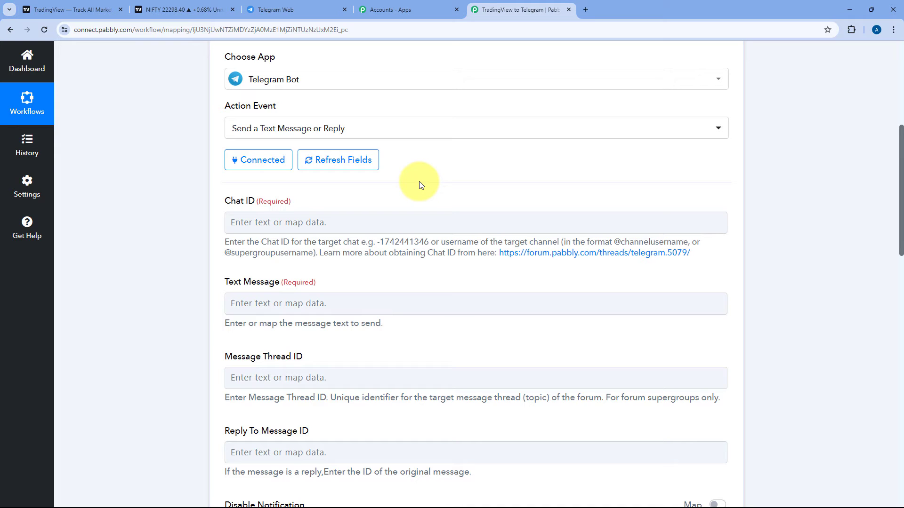
Step: Copy the Stock Alerts channel's ID, including its minus sign, from the Telegram Web URL for the action's Chat ID
{"action": "scroll", "coordinate": [420, 183], "scroll_direction": "down", "scroll_amount": 1}
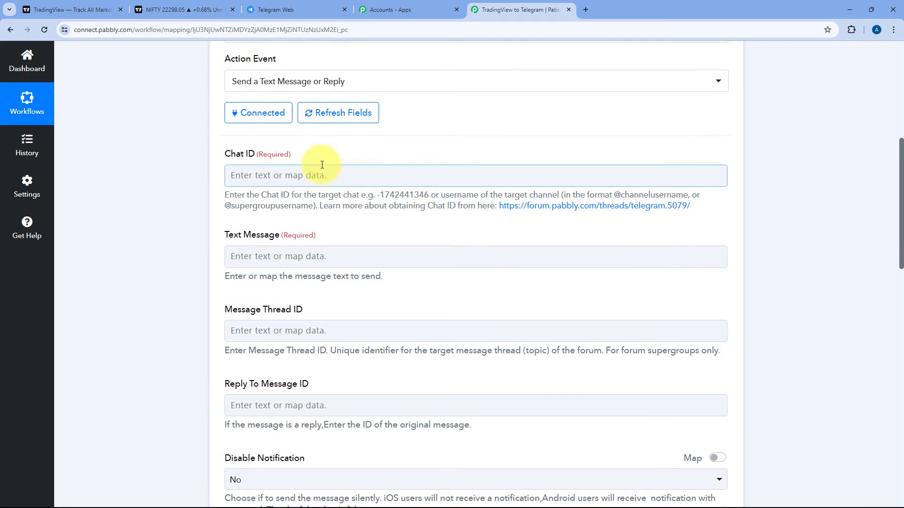
{"action": "left_click", "coordinate": [284, 176]}
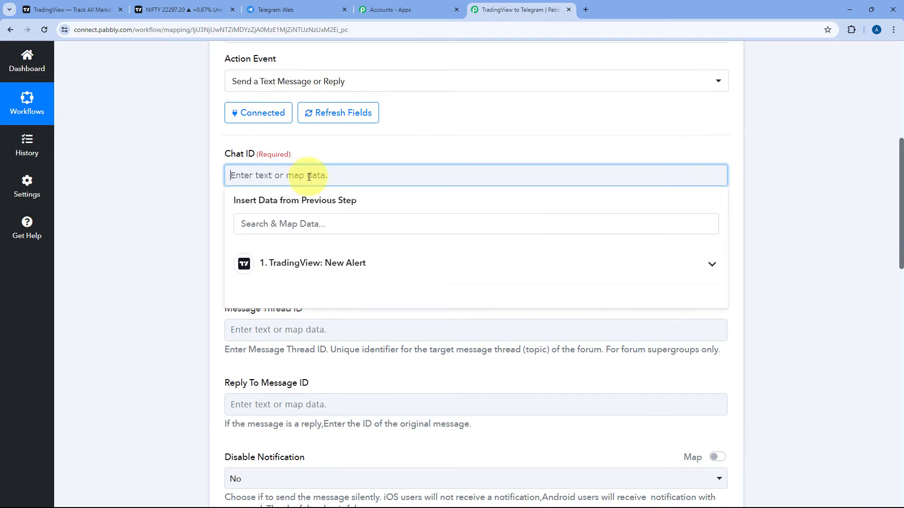
{"action": "left_click", "coordinate": [410, 153]}
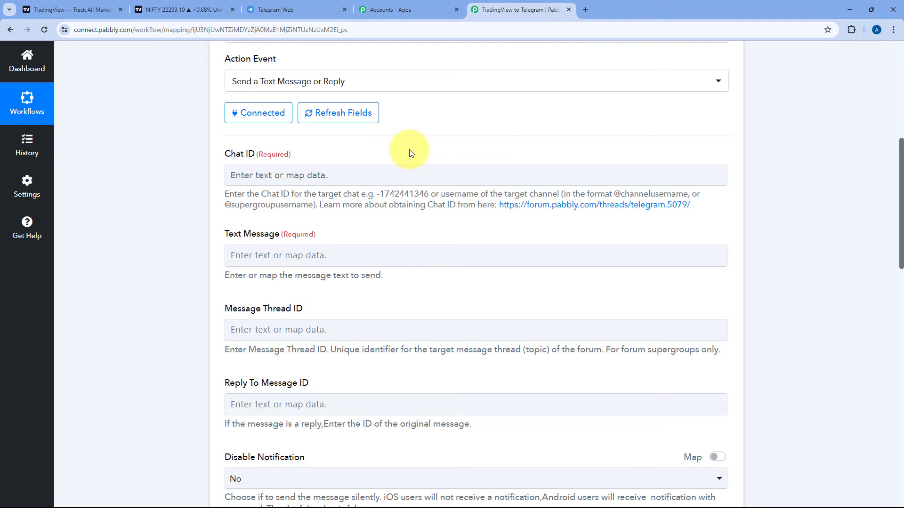
{"action": "left_click", "coordinate": [307, 9]}
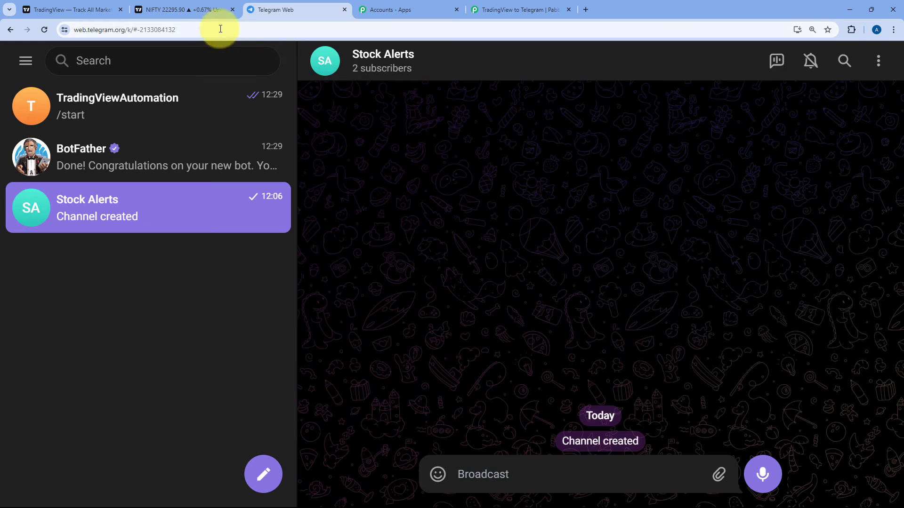
{"action": "double_click", "coordinate": [177, 30]}
{"action": "left_click", "coordinate": [199, 30]}
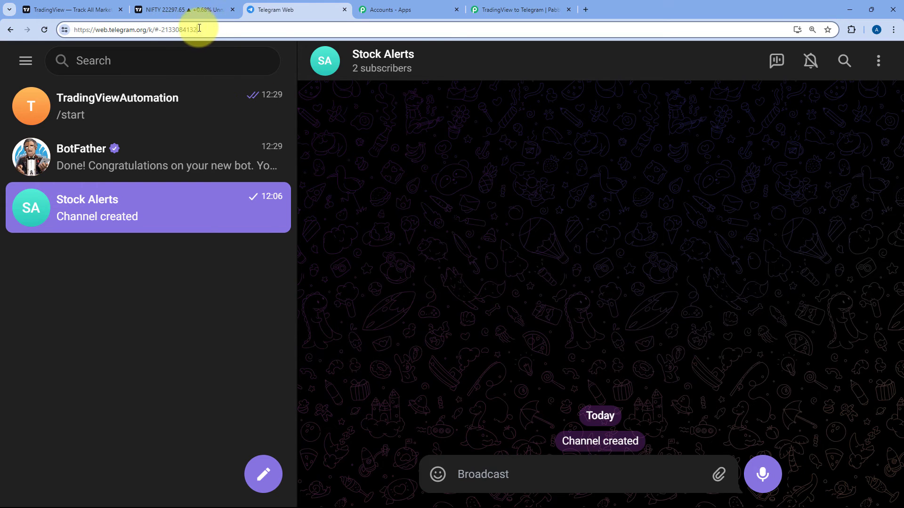
{"action": "left_click_drag", "start_coordinate": [199, 29], "coordinate": [161, 30]}
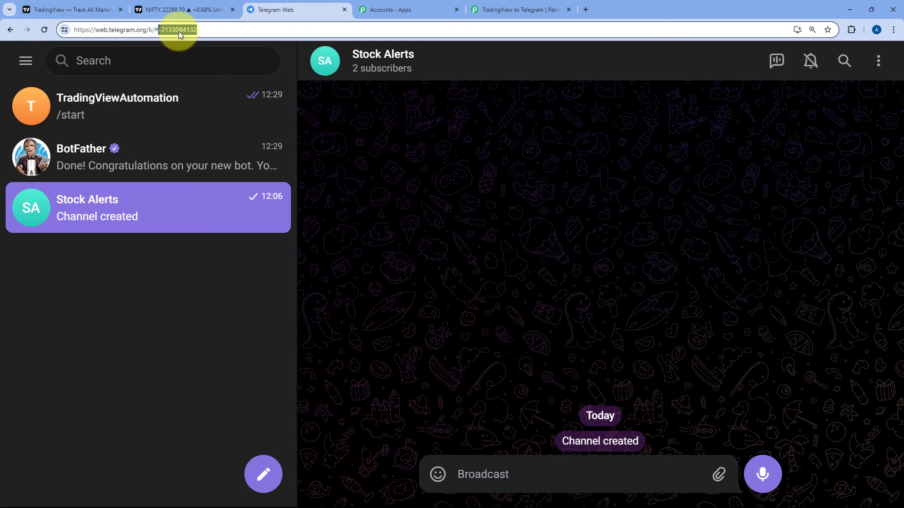
{"action": "right_click", "coordinate": [179, 31]}
{"action": "left_click", "coordinate": [218, 122]}
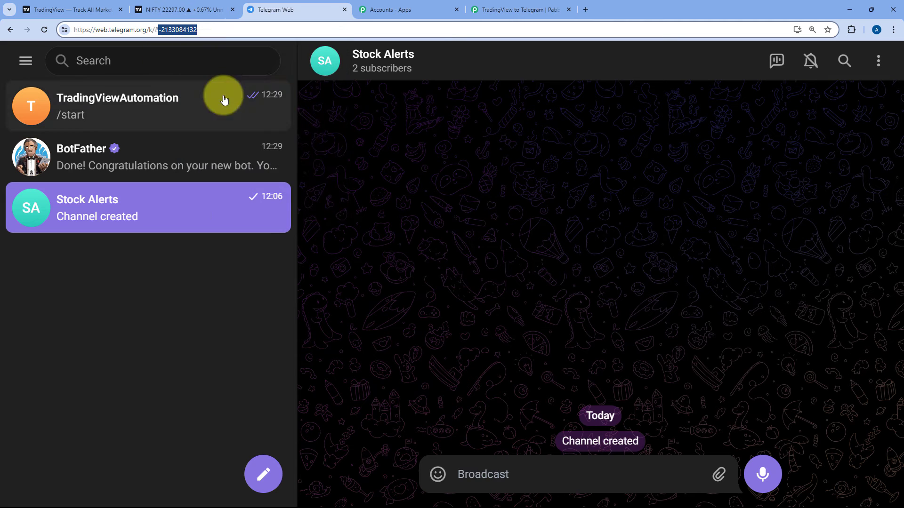
{"action": "left_click", "coordinate": [355, 151]}
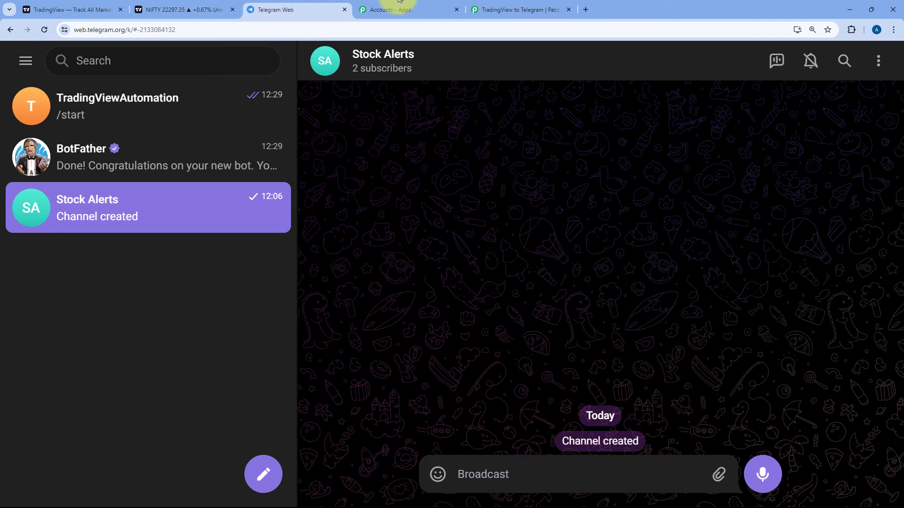
Step: Paste the copied channel ID into the Telegram Bot action's Chat ID in Pabbly Connect
{"action": "left_click", "coordinate": [504, 8]}
{"action": "left_click", "coordinate": [244, 176]}
{"action": "right_click", "coordinate": [244, 176]}
{"action": "left_click", "coordinate": [273, 266]}
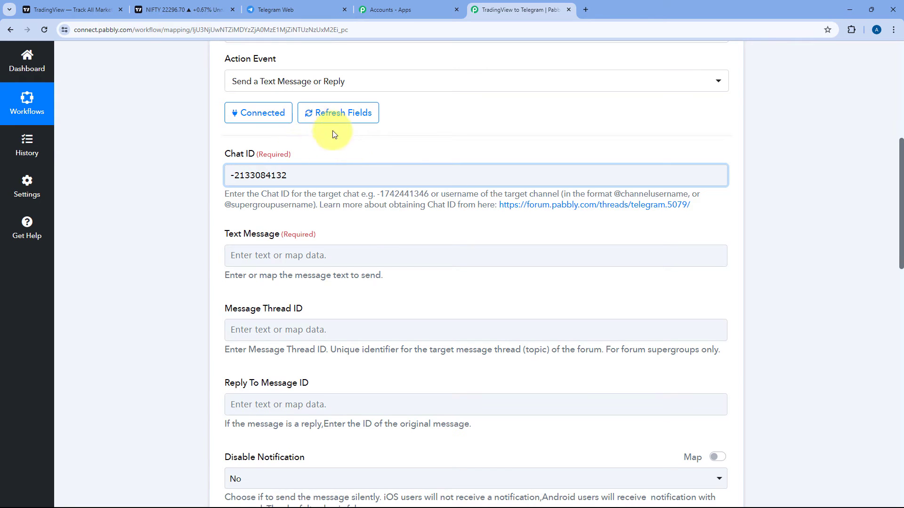
{"action": "left_click", "coordinate": [258, 113]}
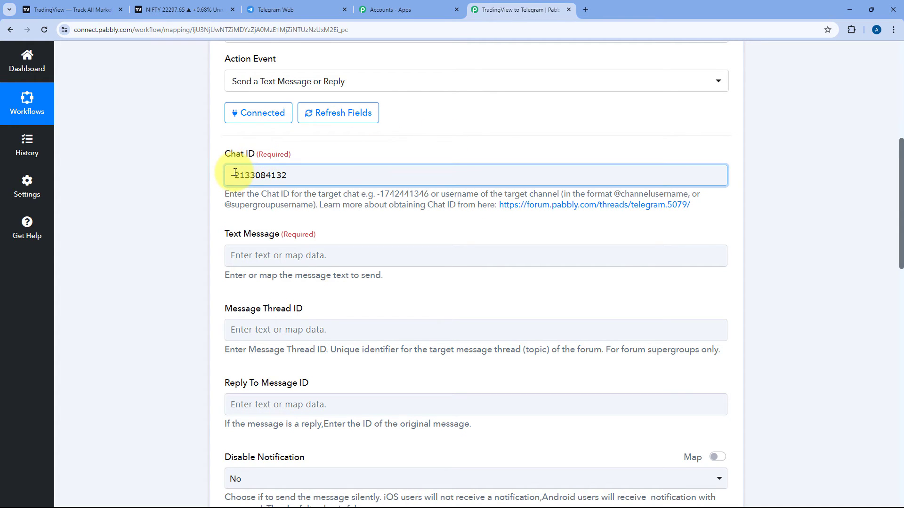
Step: Insert 100 directly after the minus sign in the Chat ID, keeping the rest of the channel ID
{"action": "left_click", "coordinate": [336, 3]}
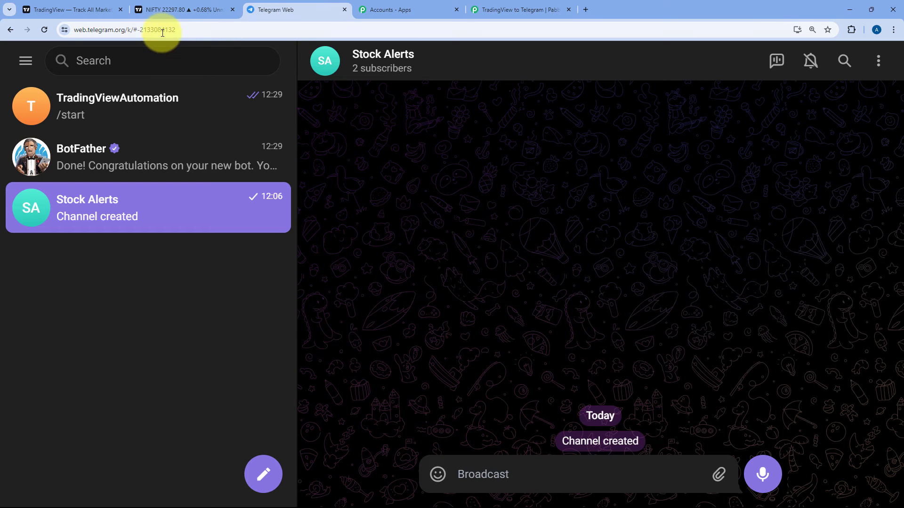
{"action": "left_click", "coordinate": [483, 6]}
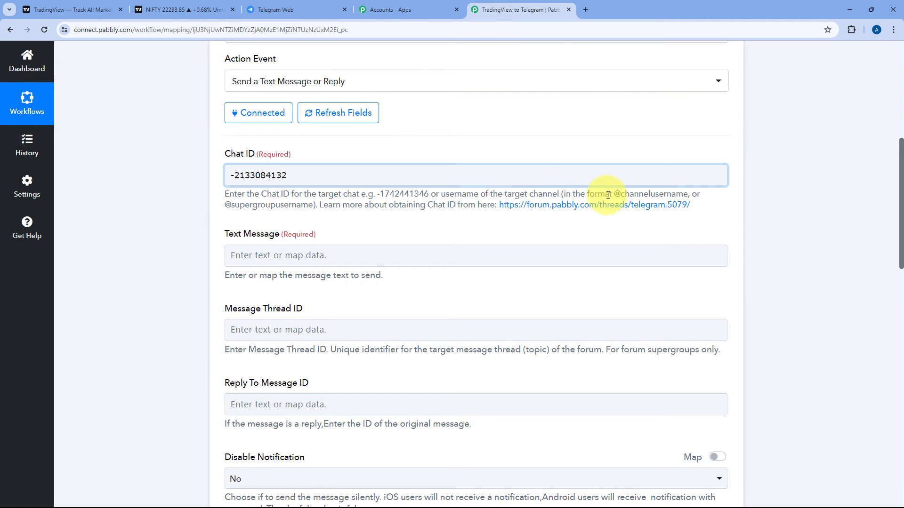
{"action": "left_click_drag", "start_coordinate": [614, 193], "coordinate": [622, 193]}
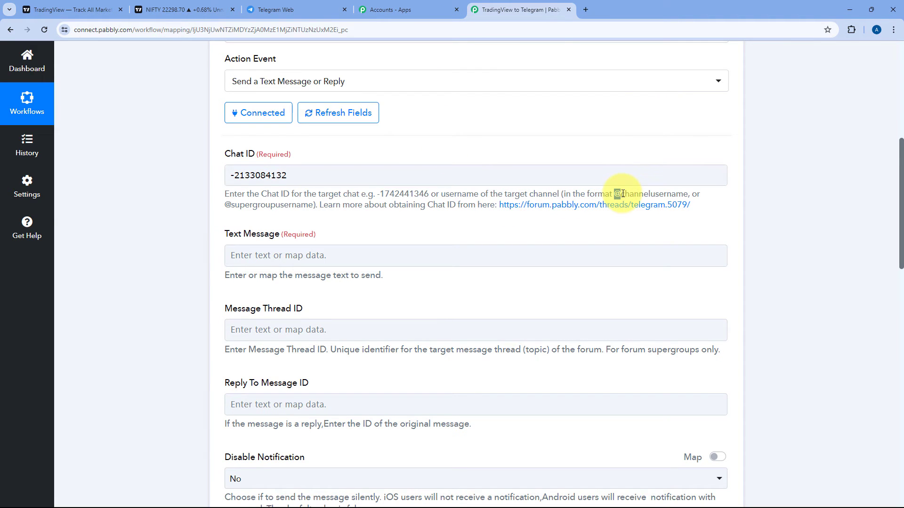
{"action": "left_click", "coordinate": [232, 174]}
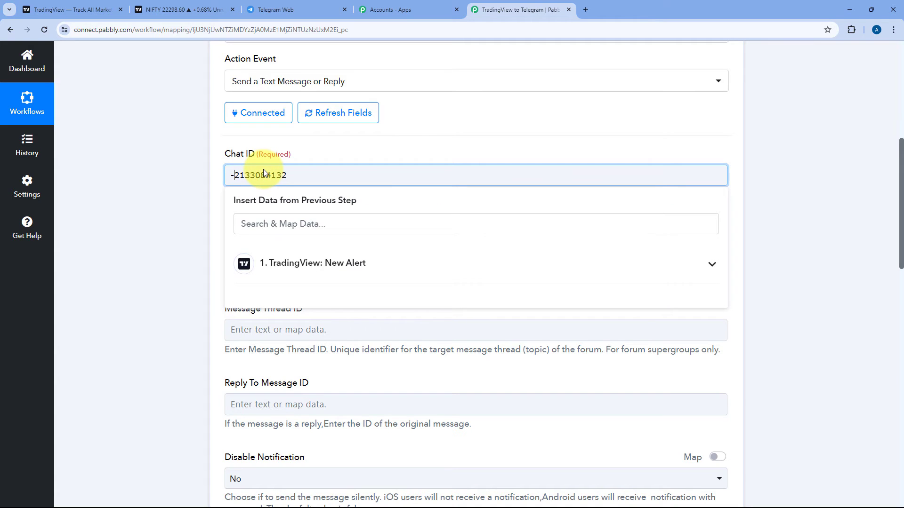
{"action": "type", "text": "100"}
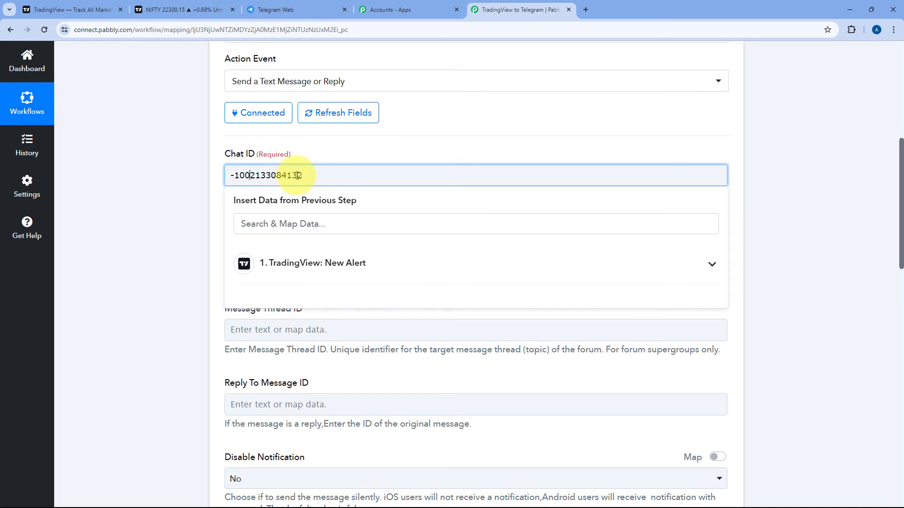
{"action": "left_click_drag", "start_coordinate": [303, 176], "coordinate": [250, 176]}
{"action": "left_click", "coordinate": [332, 156]}
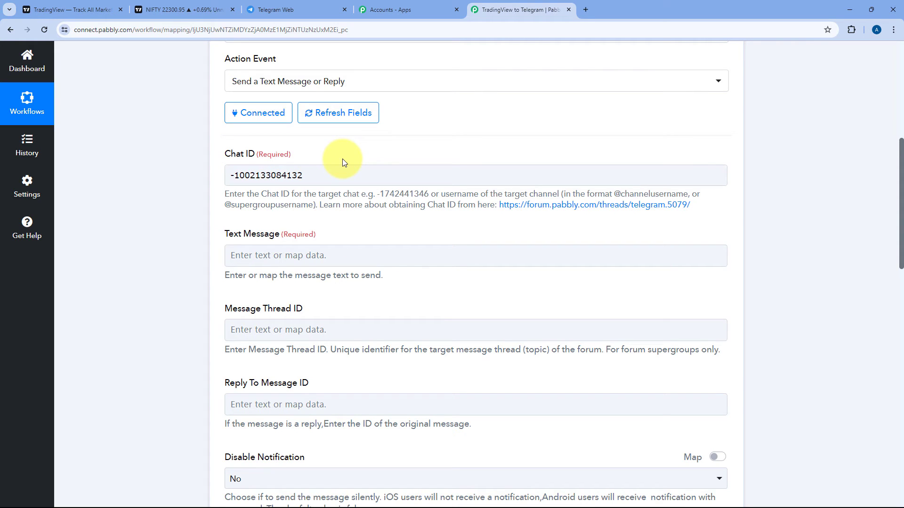
{"action": "left_click", "coordinate": [255, 173]}
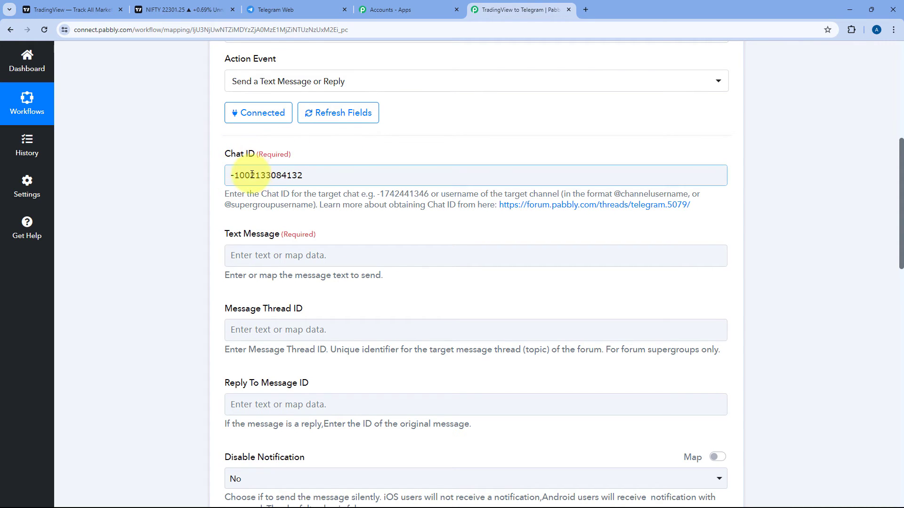
{"action": "left_click_drag", "start_coordinate": [251, 174], "coordinate": [239, 175]}
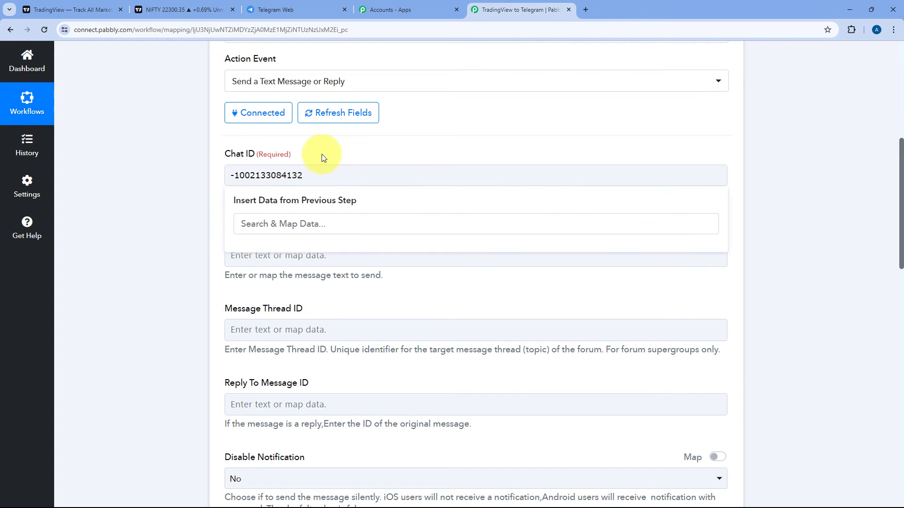
{"action": "left_click", "coordinate": [267, 152]}
Step: Expand the TradingView trigger's received response and enlarge its value box to read the full alert text
{"action": "scroll", "coordinate": [292, 152], "scroll_direction": "down", "scroll_amount": 1}
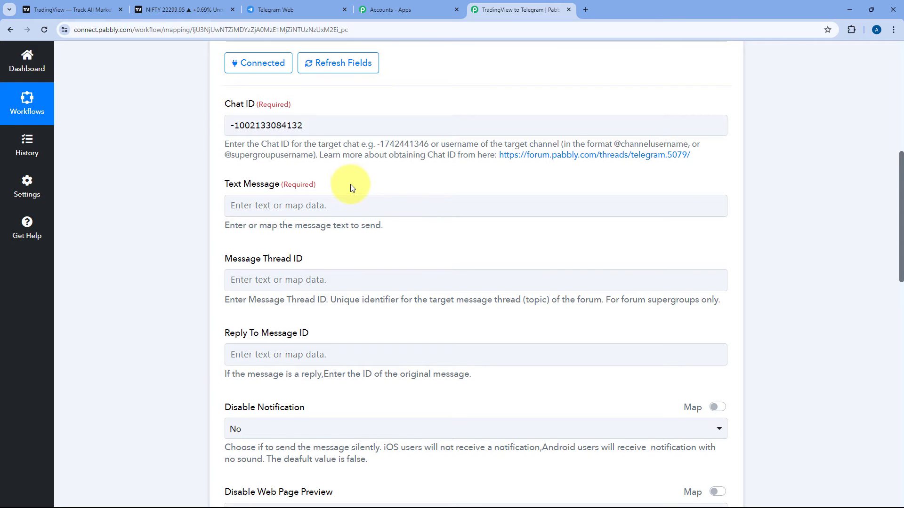
{"action": "scroll", "coordinate": [404, 181], "scroll_direction": "up", "scroll_amount": 6}
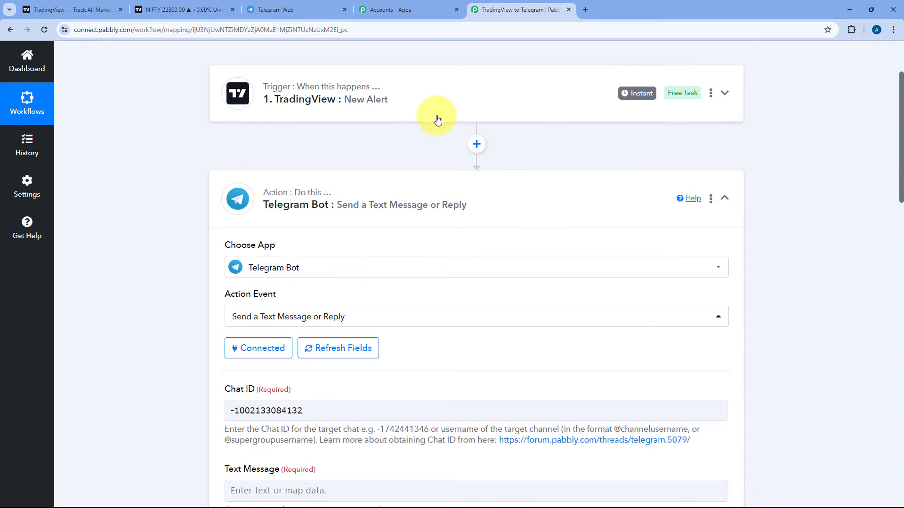
{"action": "left_click", "coordinate": [433, 116]}
{"action": "scroll", "coordinate": [181, 207], "scroll_direction": "up", "scroll_amount": 2}
{"action": "scroll", "coordinate": [184, 219], "scroll_direction": "down", "scroll_amount": 6}
{"action": "scroll", "coordinate": [188, 219], "scroll_direction": "down", "scroll_amount": 3}
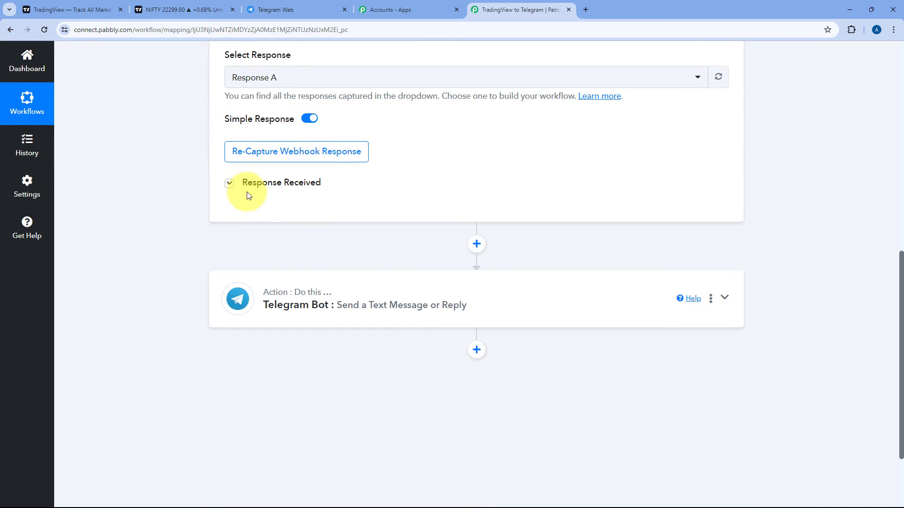
{"action": "left_click", "coordinate": [235, 183]}
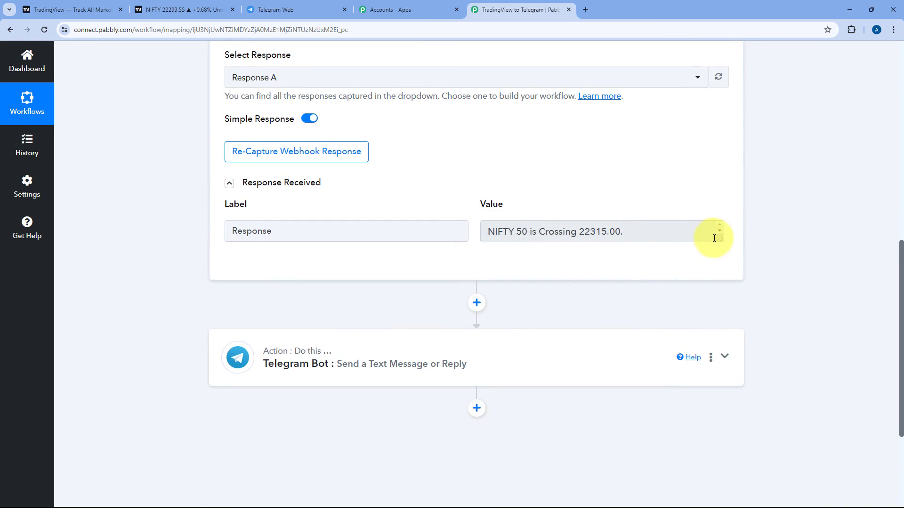
{"action": "left_click_drag", "start_coordinate": [720, 238], "coordinate": [721, 304]}
{"action": "left_click_drag", "start_coordinate": [701, 261], "coordinate": [486, 233]}
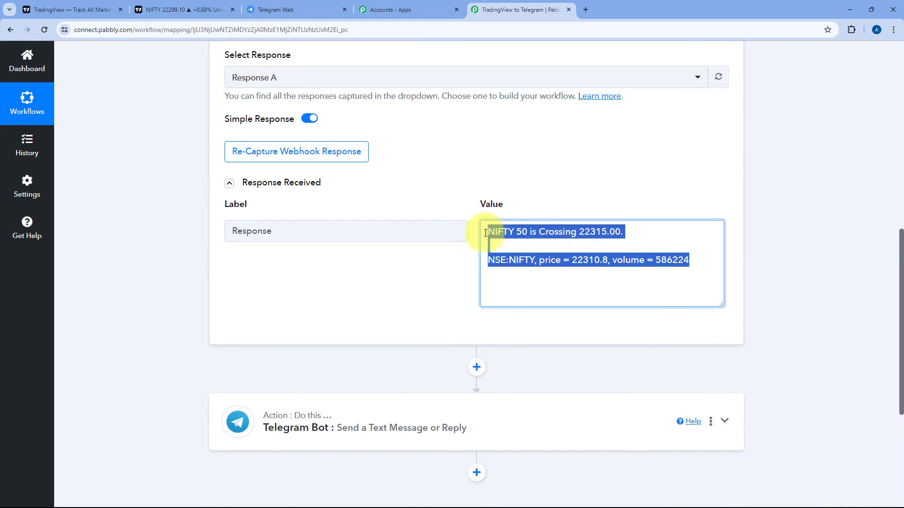
{"action": "left_click", "coordinate": [473, 217]}
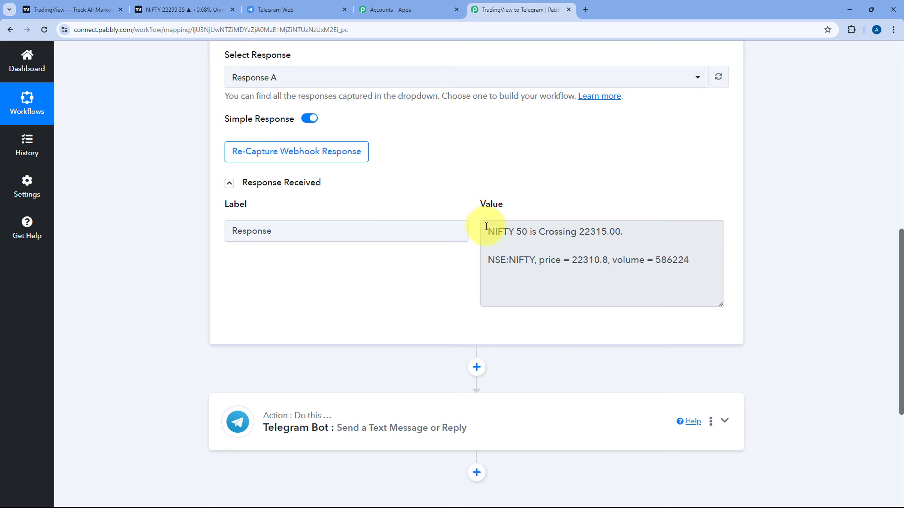
{"action": "left_click_drag", "start_coordinate": [487, 226], "coordinate": [688, 264]}
{"action": "left_click", "coordinate": [473, 217]}
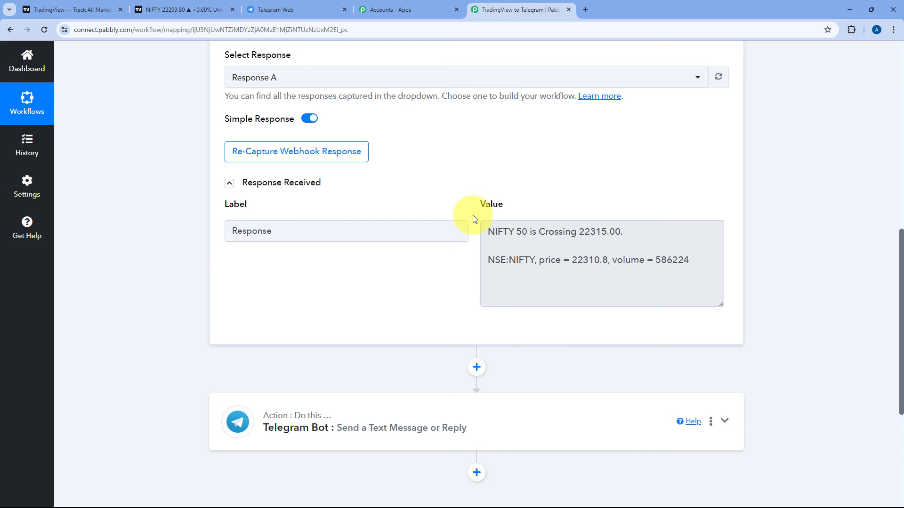
Step: Map the TradingView New Alert trigger's Response into the Telegram Bot action's Text Message
{"action": "scroll", "coordinate": [447, 263], "scroll_direction": "down", "scroll_amount": 2}
{"action": "left_click", "coordinate": [416, 311]}
{"action": "scroll", "coordinate": [179, 244], "scroll_direction": "down", "scroll_amount": 10}
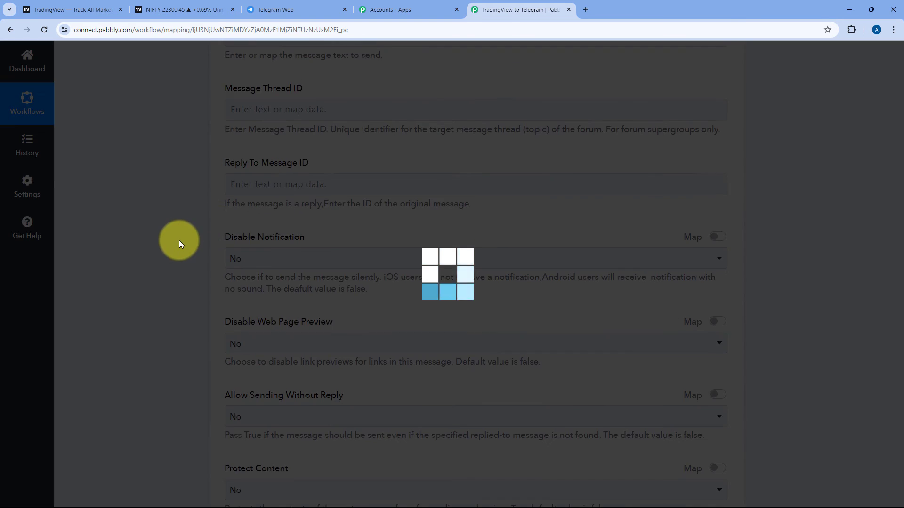
{"action": "scroll", "coordinate": [179, 241], "scroll_direction": "down", "scroll_amount": 5}
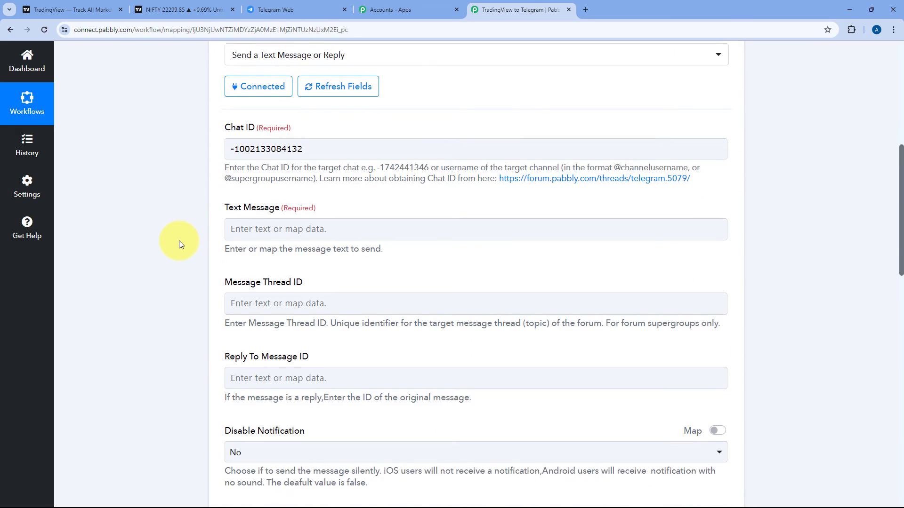
{"action": "scroll", "coordinate": [179, 244], "scroll_direction": "down", "scroll_amount": 1}
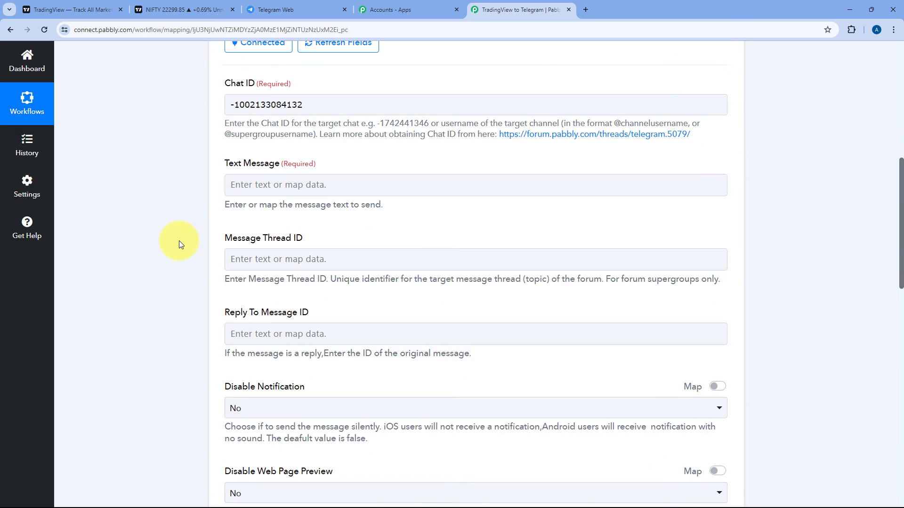
{"action": "left_click", "coordinate": [285, 185]}
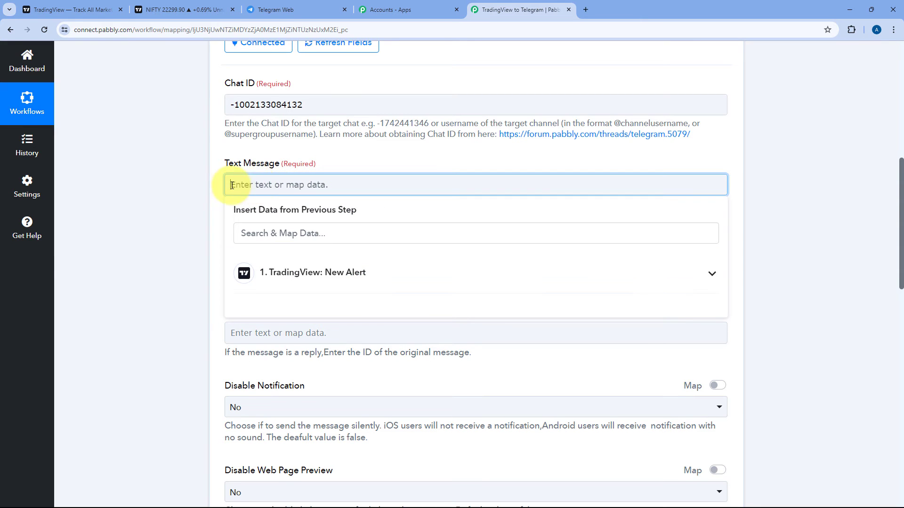
{"action": "left_click", "coordinate": [372, 274]}
{"action": "scroll", "coordinate": [196, 232], "scroll_direction": "down", "scroll_amount": 1}
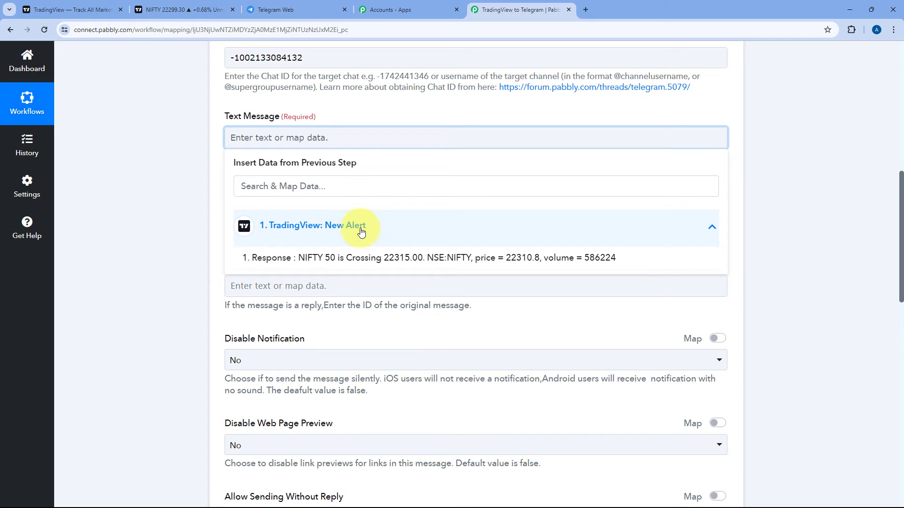
{"action": "left_click", "coordinate": [325, 261]}
{"action": "left_click", "coordinate": [211, 154]}
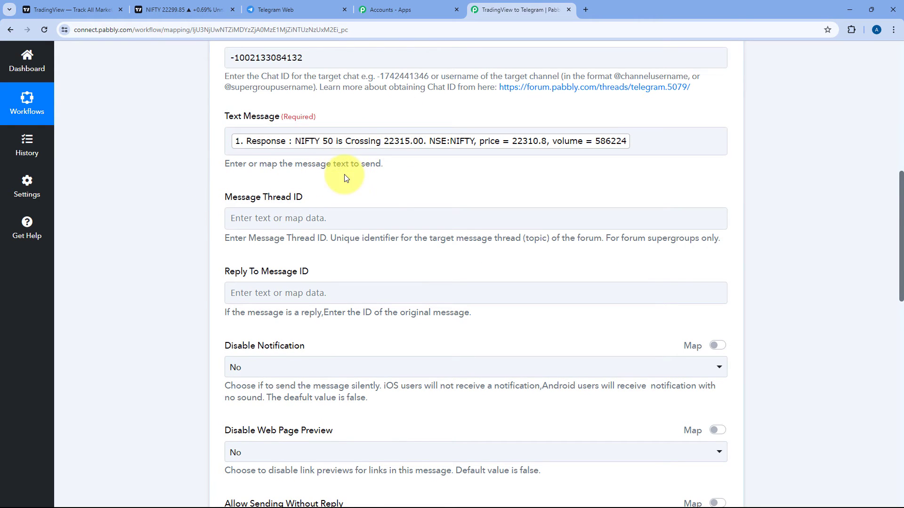
Step: Review the Telegram Bot action's optional fields, keeping Disable Web Page Preview at No and choosing HTML as the Parse Mode
{"action": "scroll", "coordinate": [346, 178], "scroll_direction": "down", "scroll_amount": 2}
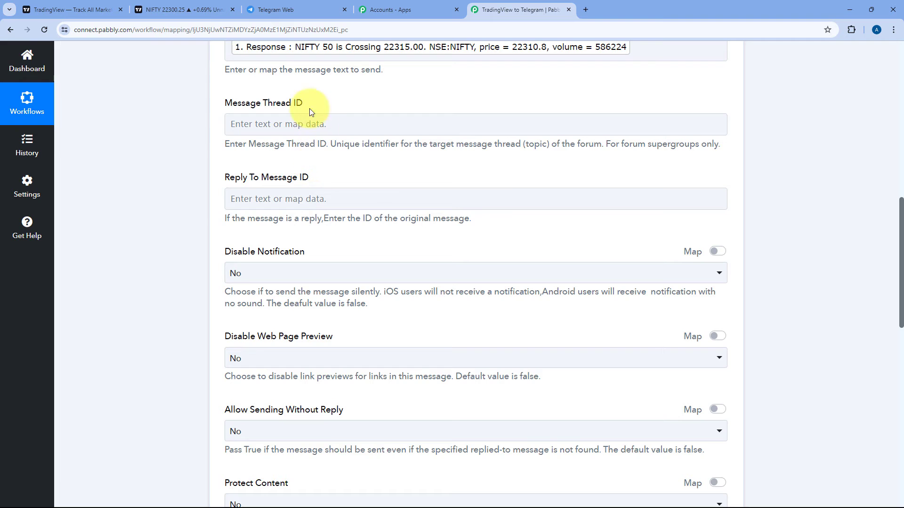
{"action": "scroll", "coordinate": [207, 131], "scroll_direction": "down", "scroll_amount": 4}
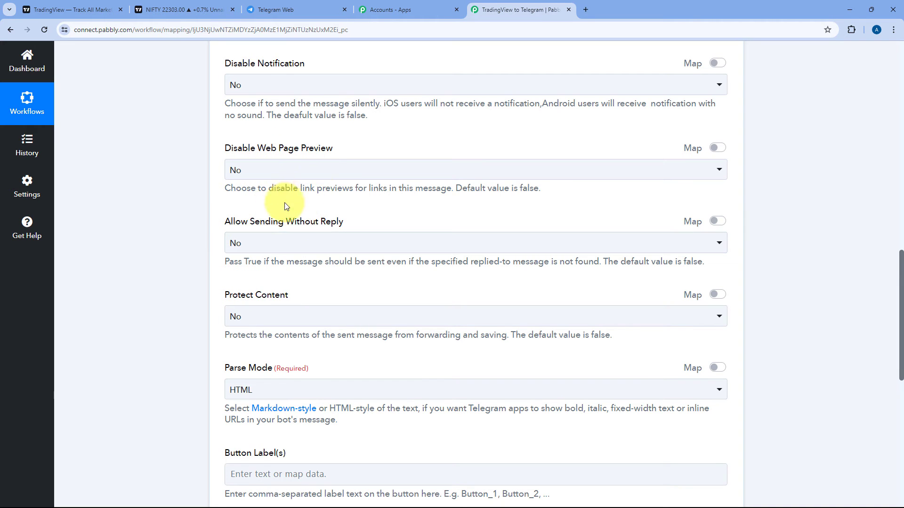
{"action": "left_click", "coordinate": [320, 174]}
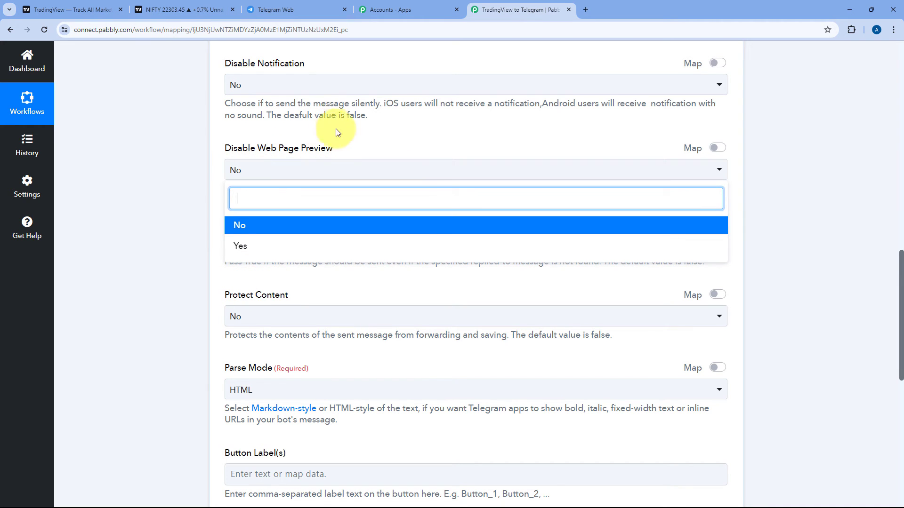
{"action": "left_click", "coordinate": [354, 146]}
{"action": "scroll", "coordinate": [362, 203], "scroll_direction": "down", "scroll_amount": 4}
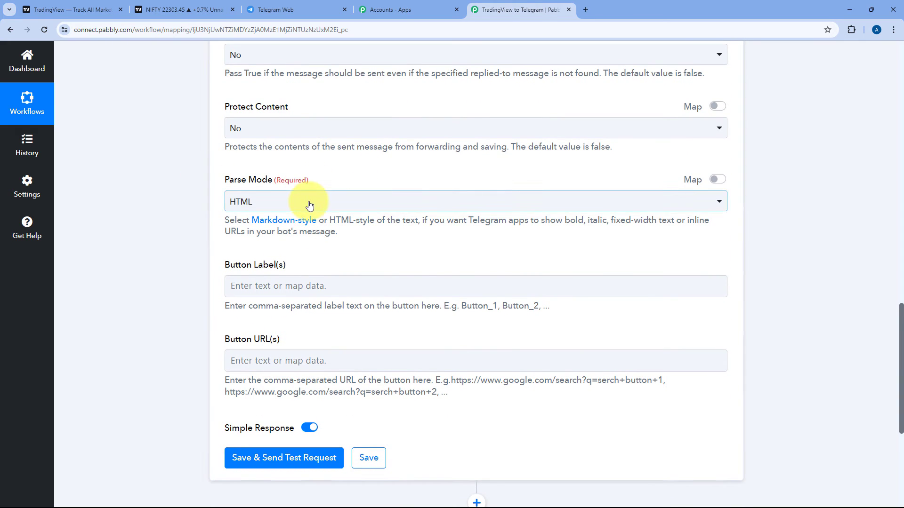
{"action": "left_click", "coordinate": [308, 202]}
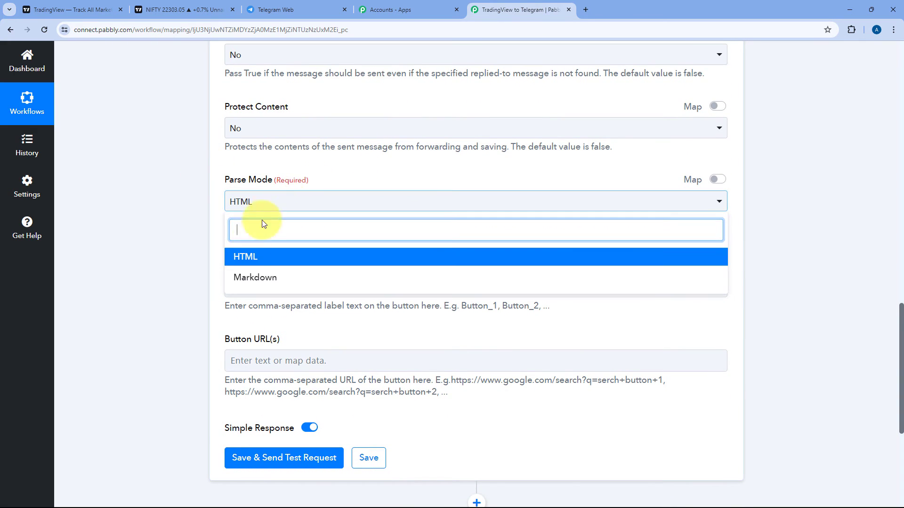
{"action": "left_click", "coordinate": [258, 262]}
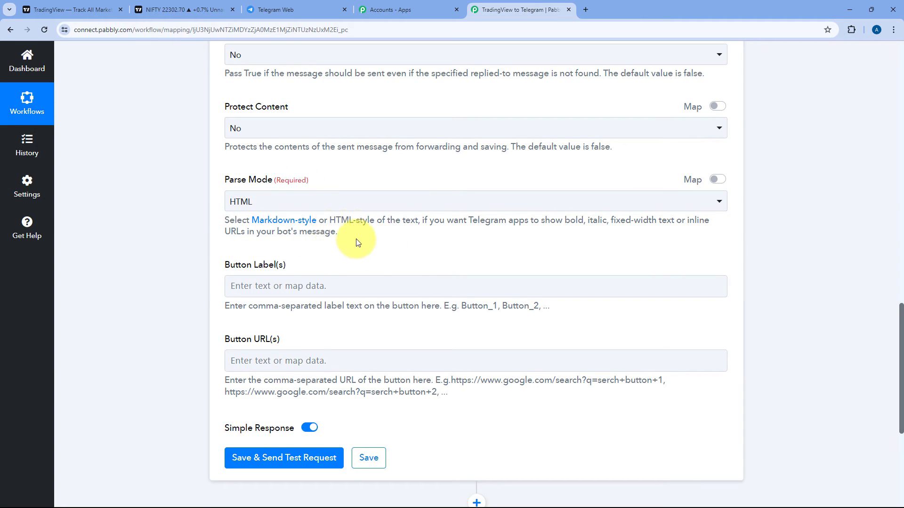
Step: Look at the Stock Alerts channel in Telegram Web, return to Pabbly Connect, then save the Telegram Bot action and send a test request
{"action": "scroll", "coordinate": [357, 239], "scroll_direction": "up", "scroll_amount": 10}
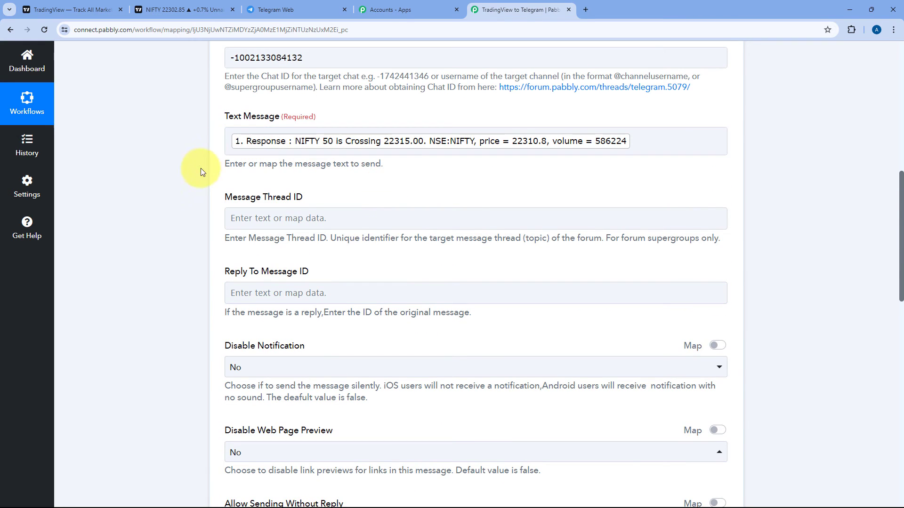
{"action": "scroll", "coordinate": [201, 168], "scroll_direction": "down", "scroll_amount": 10}
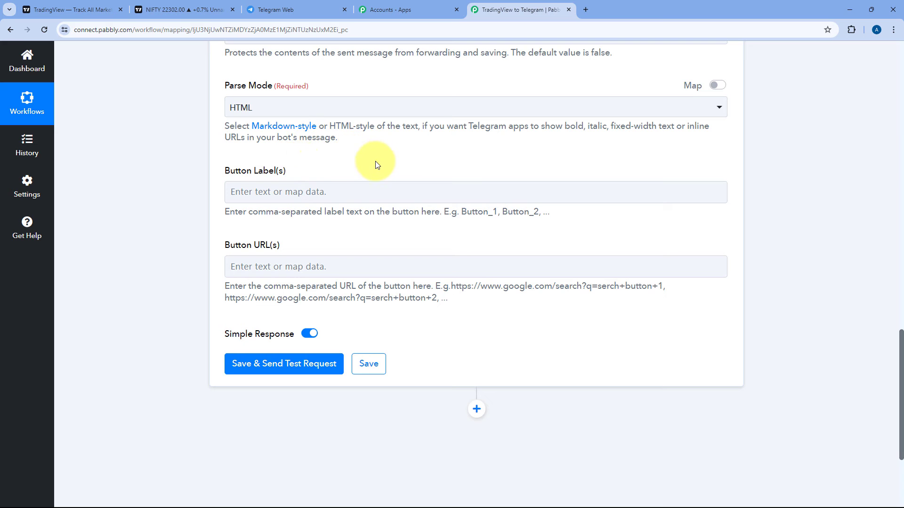
{"action": "left_click", "coordinate": [282, 9]}
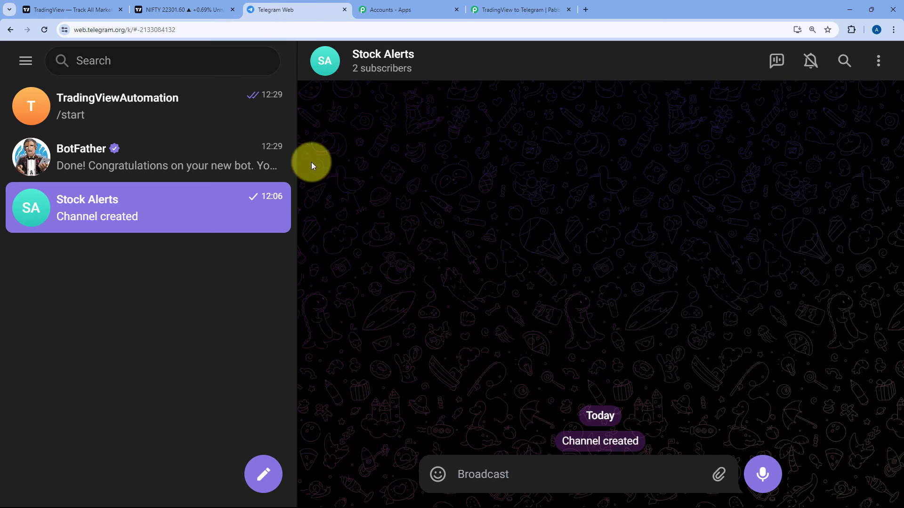
{"action": "left_click", "coordinate": [519, 8]}
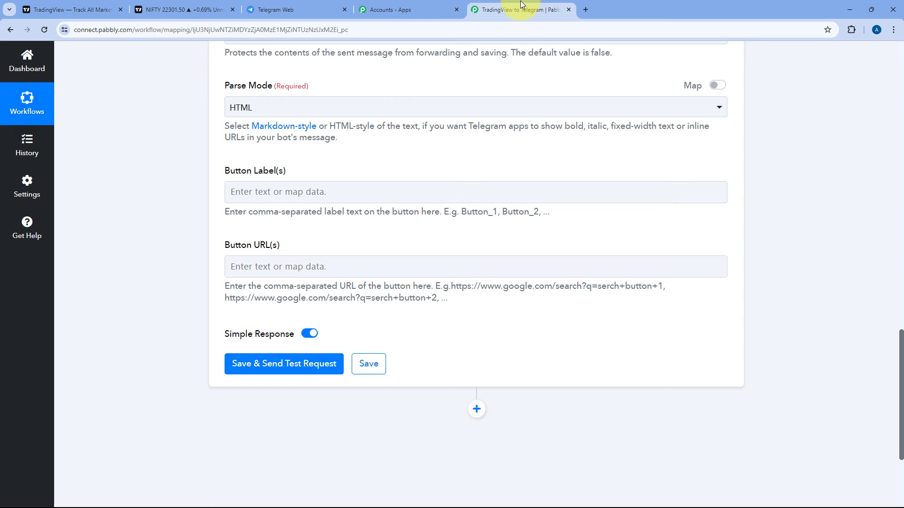
{"action": "left_click", "coordinate": [243, 192]}
{"action": "left_click", "coordinate": [316, 165]}
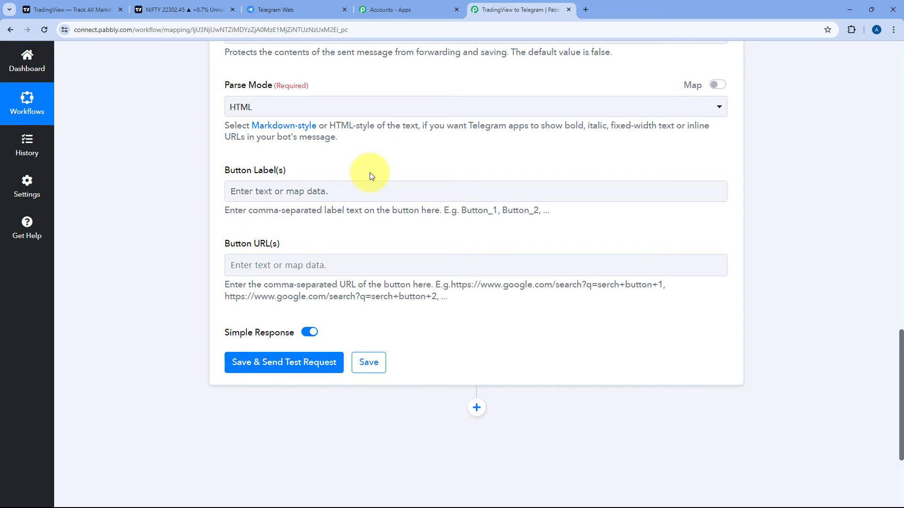
{"action": "scroll", "coordinate": [218, 322], "scroll_direction": "down", "scroll_amount": 2}
{"action": "left_click", "coordinate": [283, 275]}
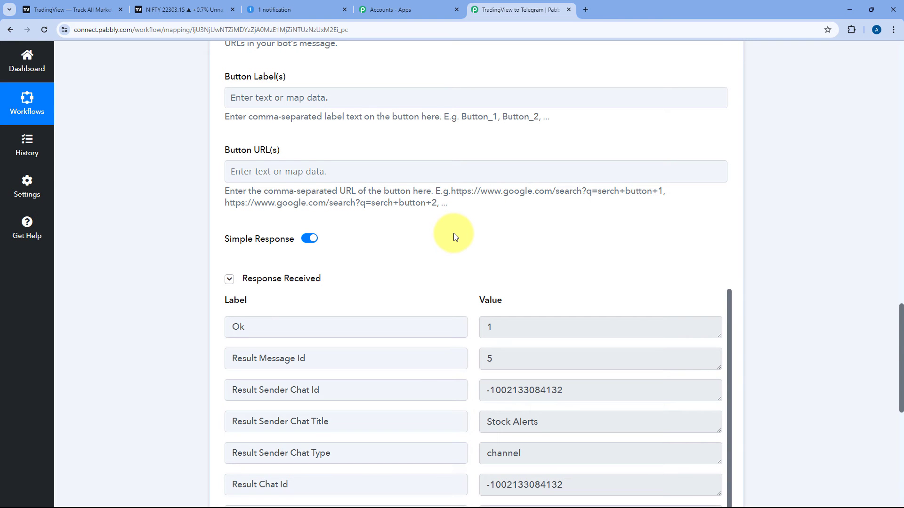
Step: Examine the Telegram Bot action's test response and compare it with the mapped Chat ID and Text Message
{"action": "scroll", "coordinate": [464, 256], "scroll_direction": "down", "scroll_amount": 2}
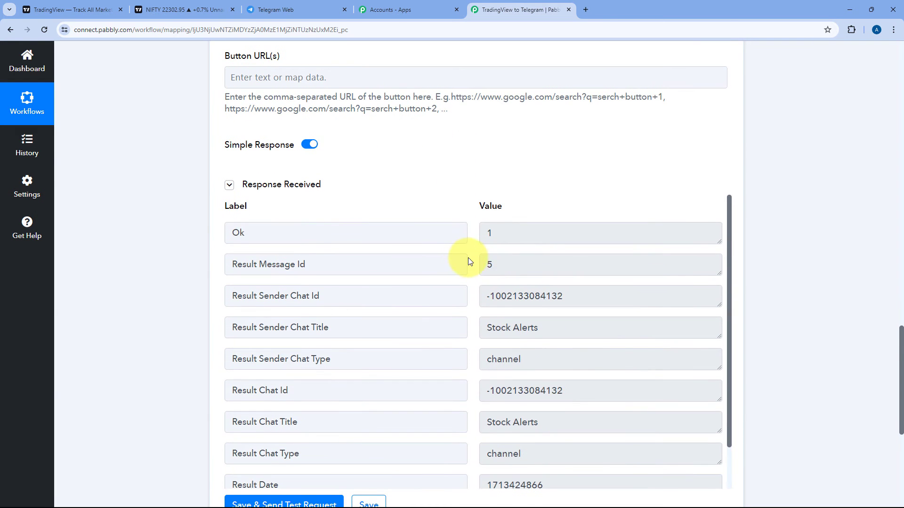
{"action": "scroll", "coordinate": [471, 263], "scroll_direction": "down", "scroll_amount": 1}
{"action": "scroll", "coordinate": [471, 275], "scroll_direction": "down", "scroll_amount": 2}
{"action": "scroll", "coordinate": [471, 259], "scroll_direction": "up", "scroll_amount": 1}
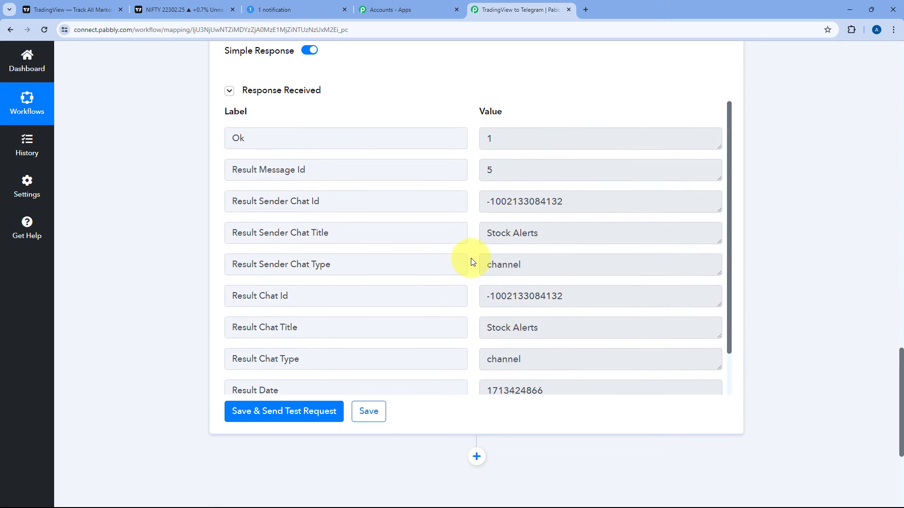
{"action": "scroll", "coordinate": [467, 222], "scroll_direction": "up", "scroll_amount": 18}
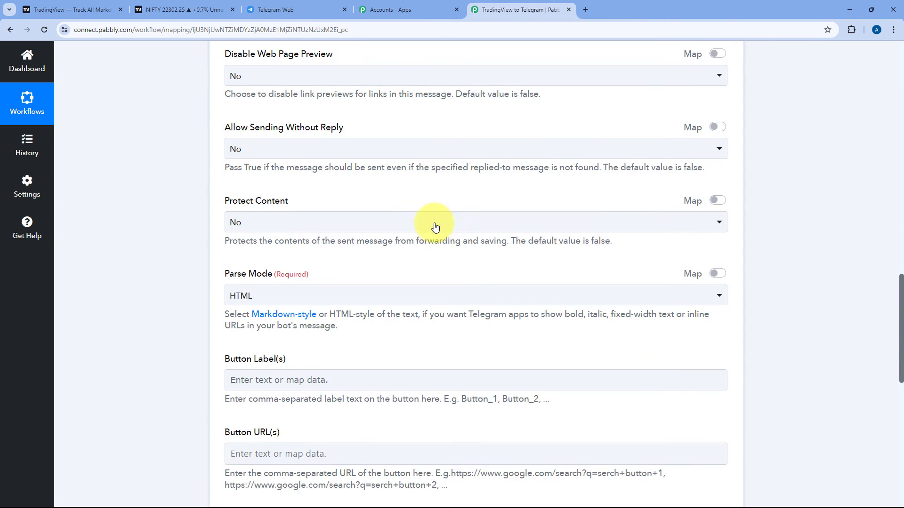
{"action": "scroll", "coordinate": [365, 235], "scroll_direction": "up", "scroll_amount": 1}
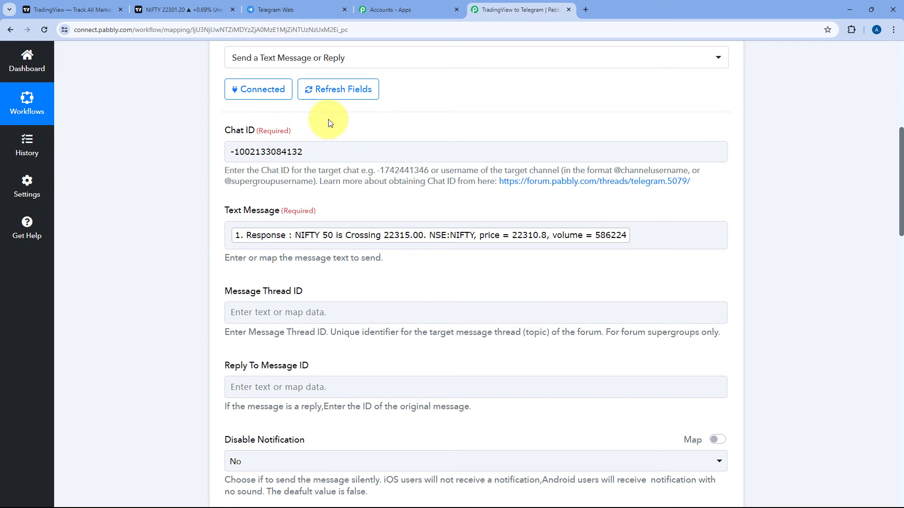
Step: Switch to Telegram Web and read the alert message in the Stock Alerts channel, including its crossing level, price and volume
{"action": "left_click", "coordinate": [298, 6]}
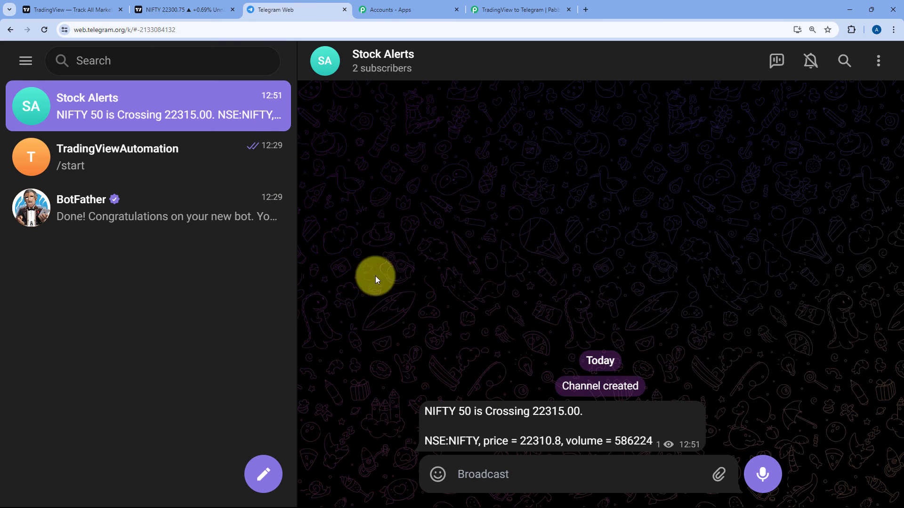
{"action": "left_click_drag", "start_coordinate": [424, 411], "coordinate": [583, 412]}
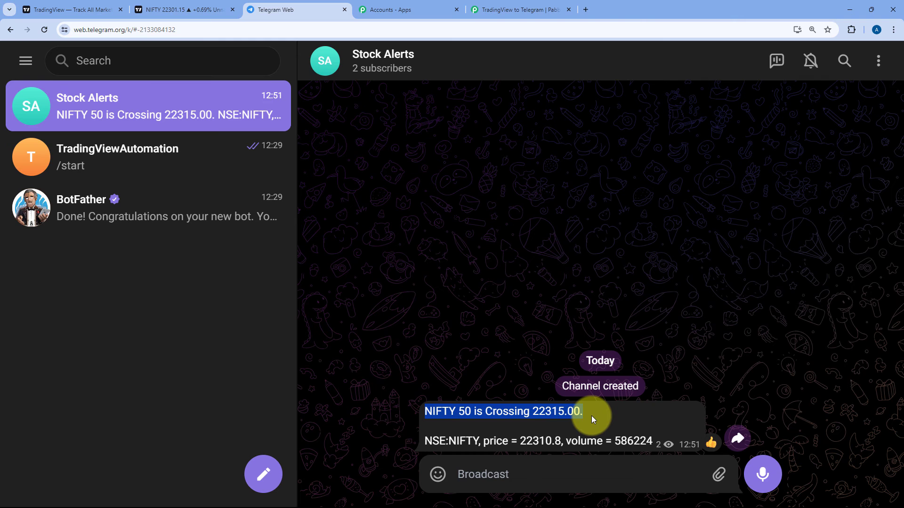
{"action": "left_click", "coordinate": [592, 416]}
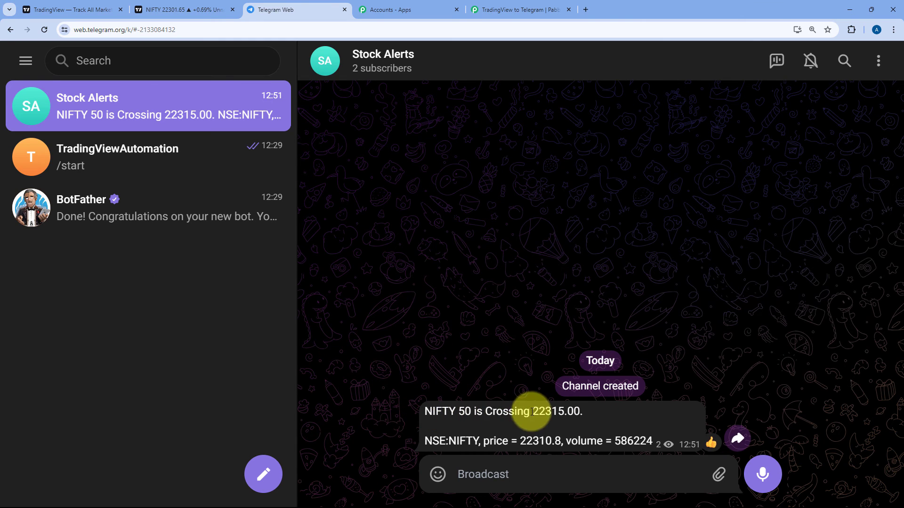
{"action": "left_click_drag", "start_coordinate": [532, 413], "coordinate": [573, 412]}
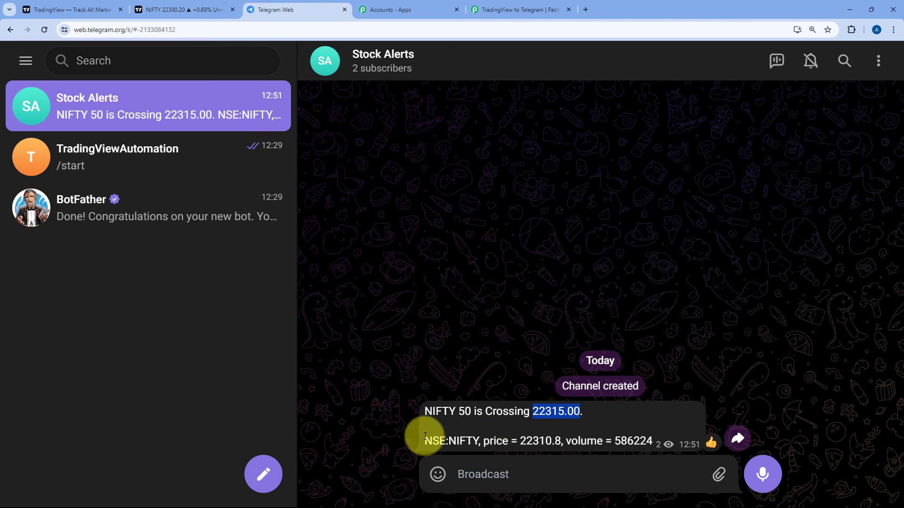
{"action": "left_click_drag", "start_coordinate": [448, 441], "coordinate": [652, 441]}
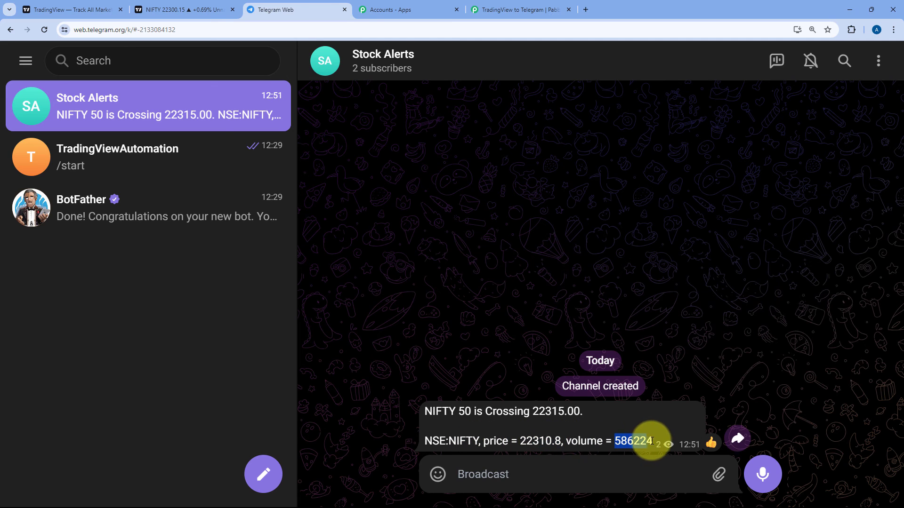
{"action": "left_click", "coordinate": [660, 370]}
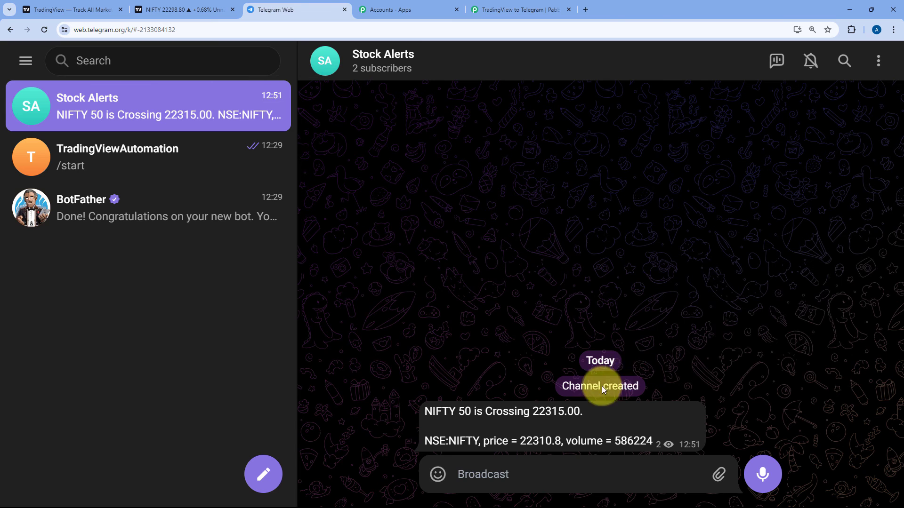
Step: Return to Pabbly Connect and collapse the Telegram Bot action to view the whole TradingView to Telegram workflow
{"action": "left_click", "coordinate": [515, 9]}
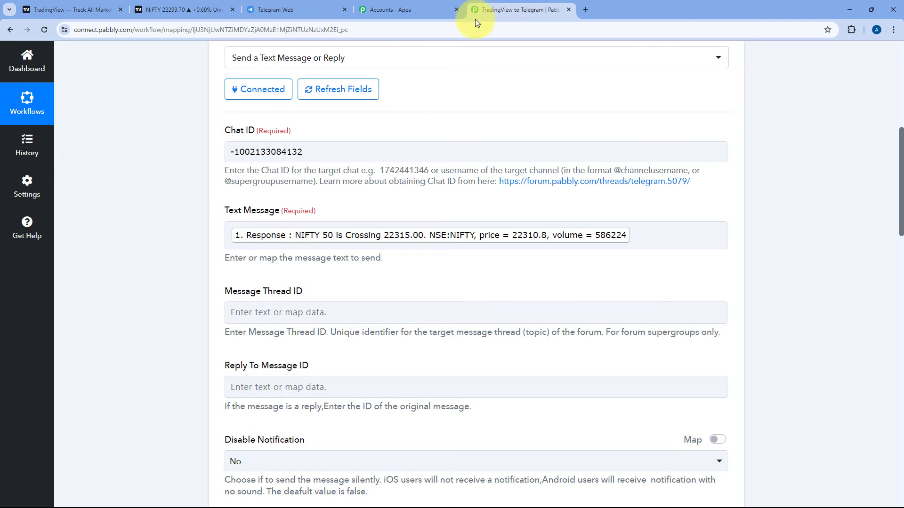
{"action": "scroll", "coordinate": [518, 179], "scroll_direction": "up", "scroll_amount": 5}
{"action": "left_click", "coordinate": [519, 161]}
{"action": "scroll", "coordinate": [519, 162], "scroll_direction": "up", "scroll_amount": 3}
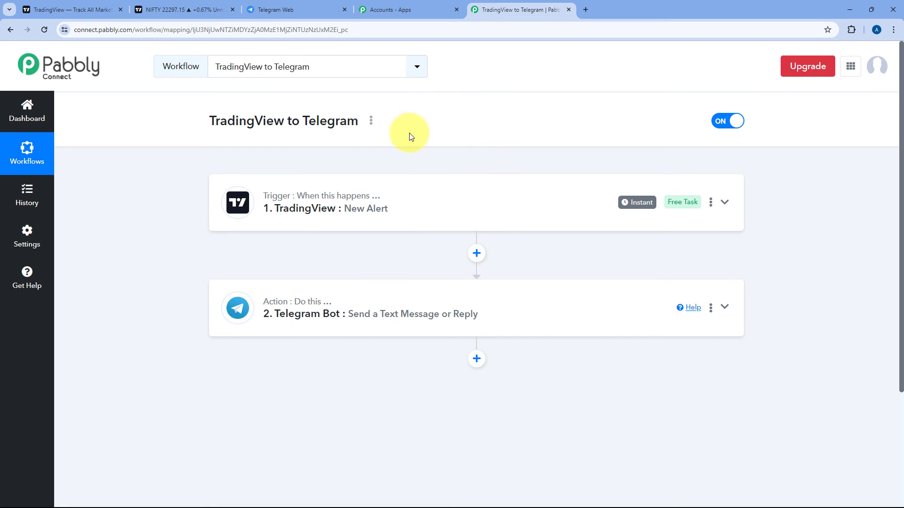
Step: Switch to the NIFTY chart in TradingView, remove the existing Nifty 50 Webhook alert and clear the alerts log
{"action": "left_click", "coordinate": [199, 7]}
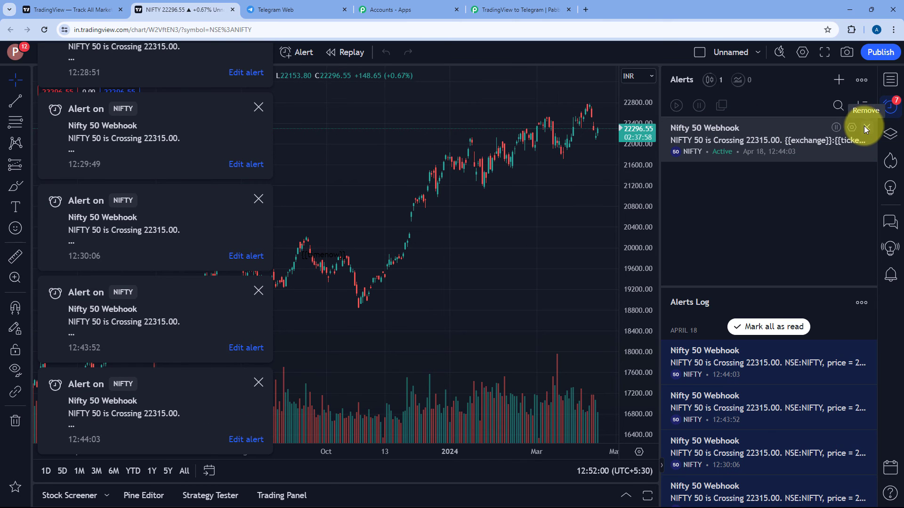
{"action": "left_click", "coordinate": [865, 128]}
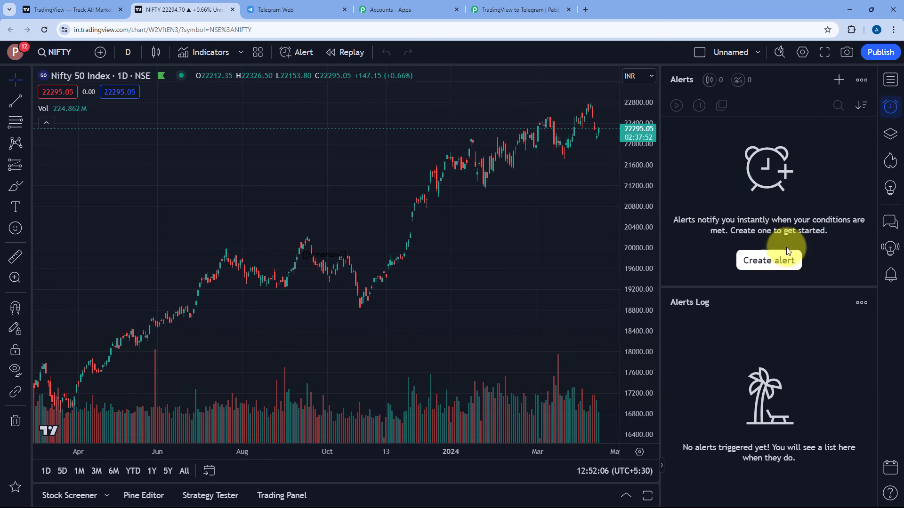
Step: Start a new NIFTY alert, check that its Webhook URL notification is enabled, and set the crossing price to 22295.00
{"action": "left_click", "coordinate": [772, 259]}
{"action": "left_click", "coordinate": [395, 108]}
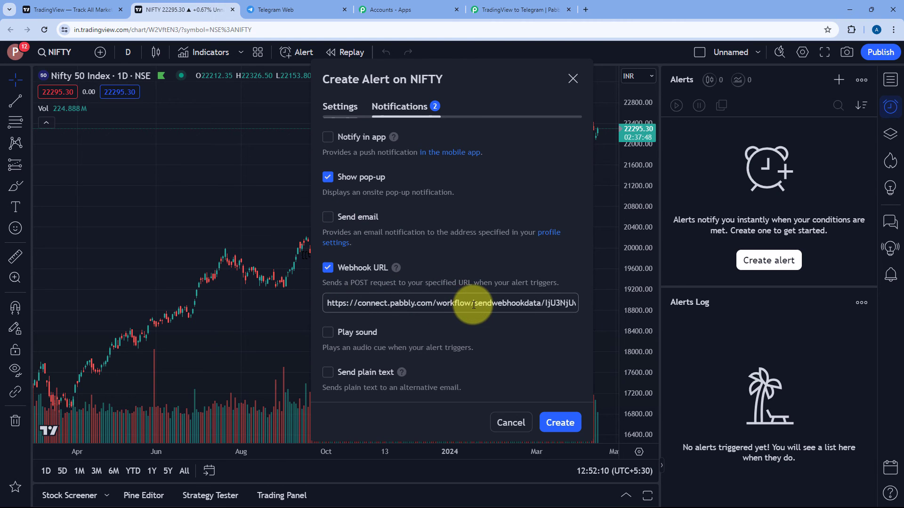
{"action": "left_click", "coordinate": [340, 108]}
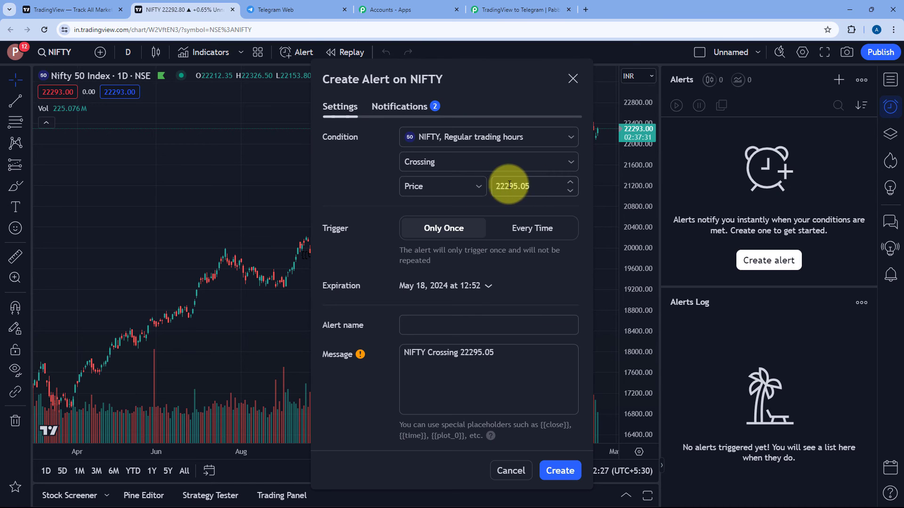
{"action": "left_click", "coordinate": [531, 188]}
{"action": "key", "text": "BackSpace"}
{"action": "type", "text": "0"}
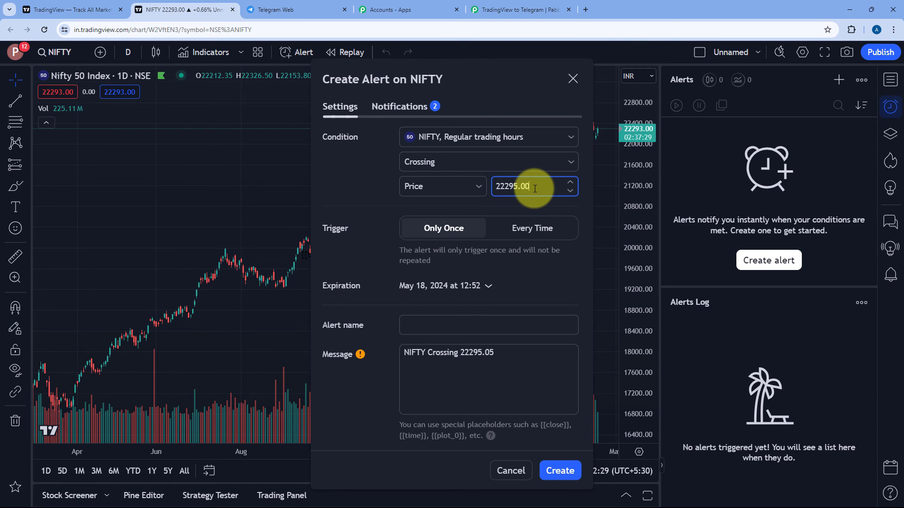
Step: Extend the alert message below its crossing line with the lines "Price: {{close}}" and "Volume: {{volume}}"
{"action": "double_click", "coordinate": [535, 189]}
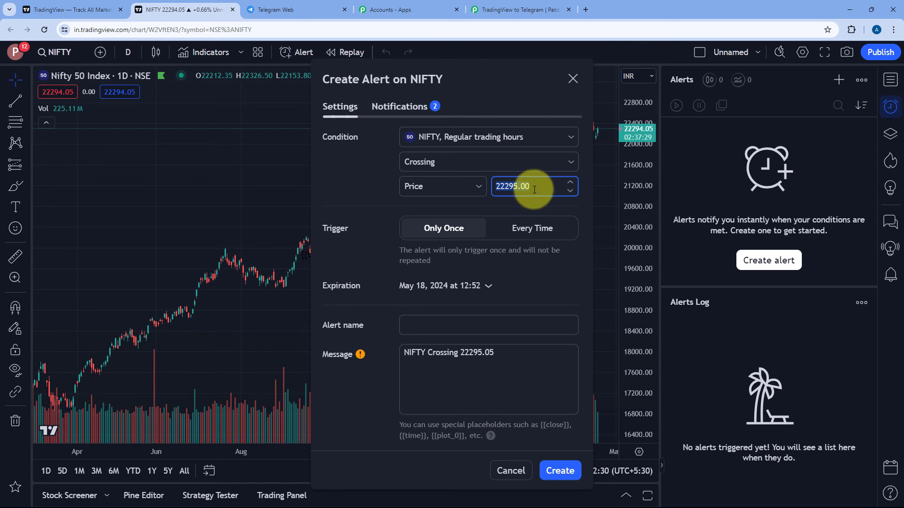
{"action": "left_click", "coordinate": [494, 354]}
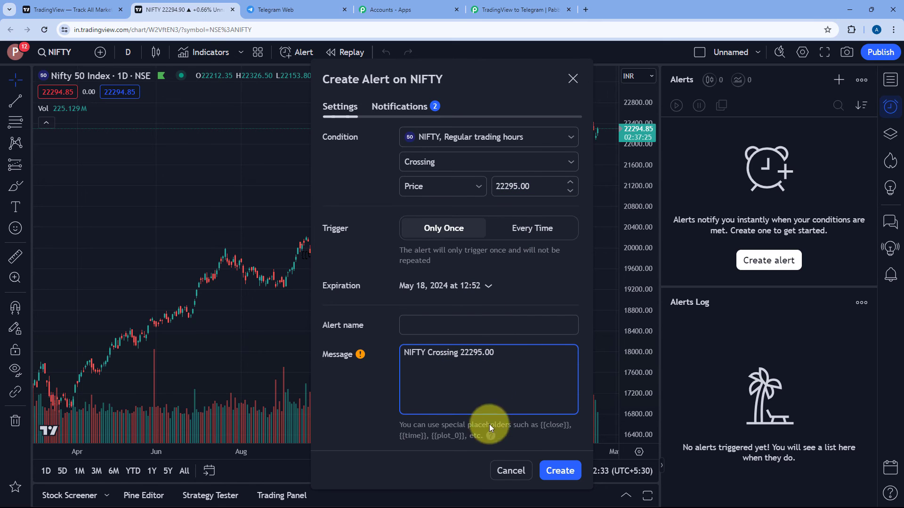
{"action": "key", "text": "Return"}
{"action": "key", "text": "Return"}
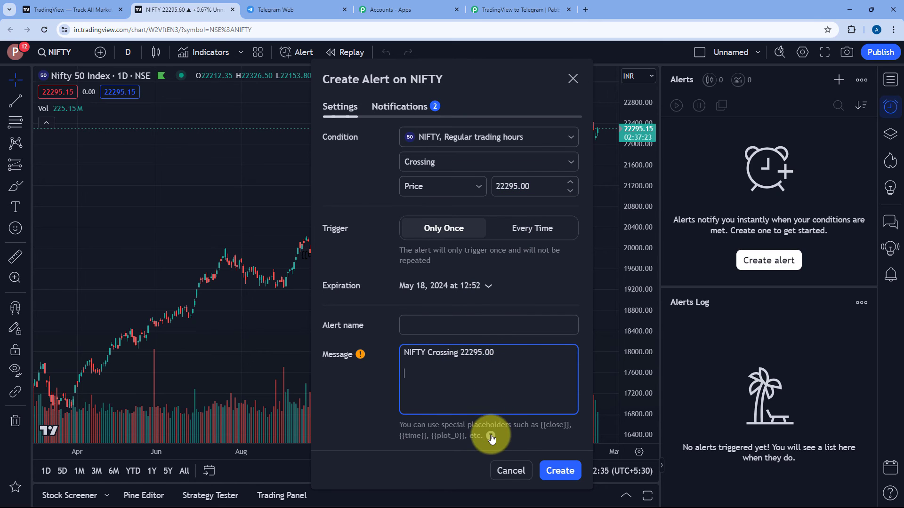
{"action": "type", "text": "Pr"}
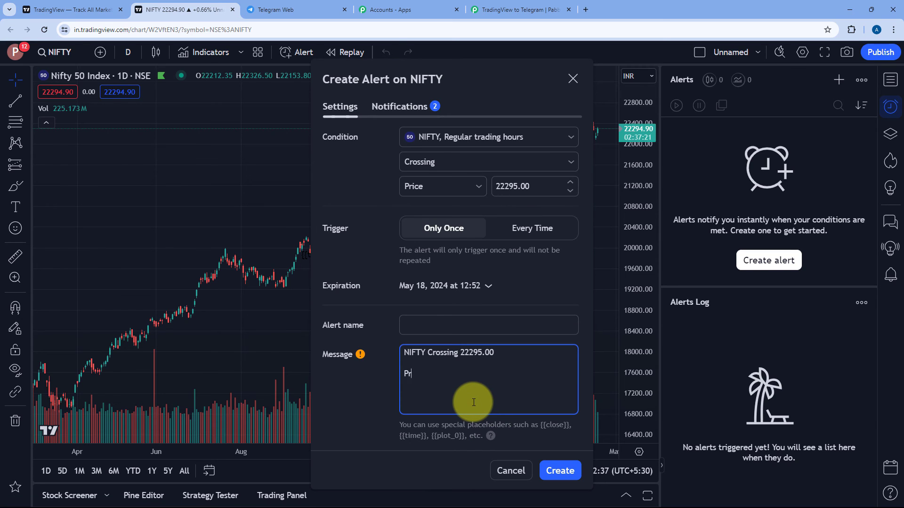
{"action": "type", "text": "ice: {{close"}
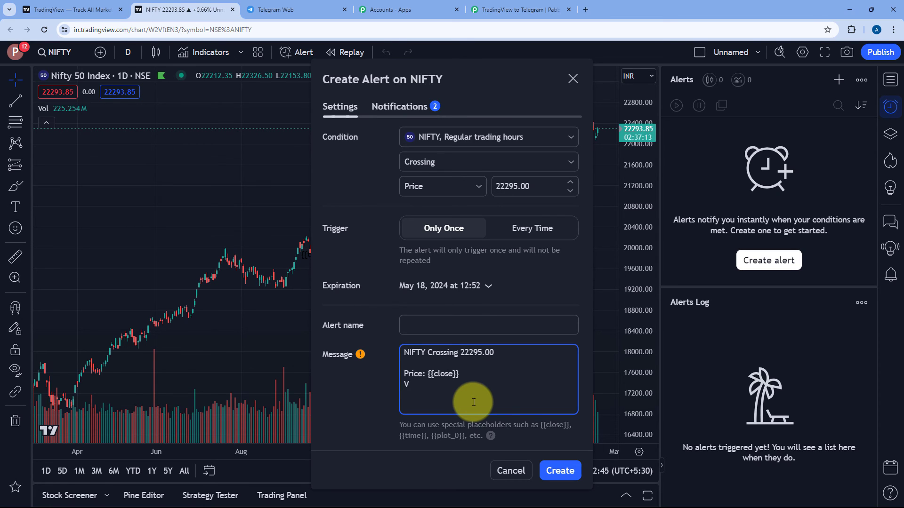
{"action": "type", "text": "ume: {{volume}}"}
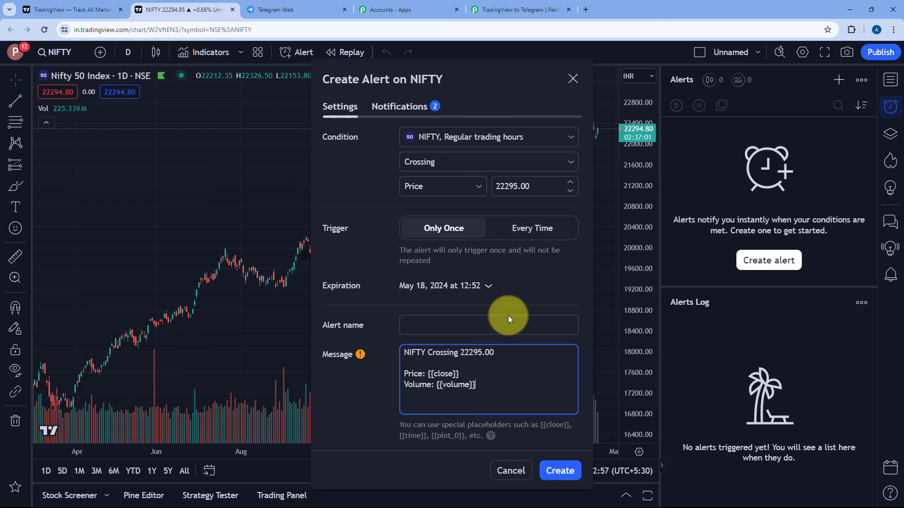
Step: Set the alert to trigger Every Time, review the message placeholders, and create the NIFTY alert
{"action": "left_click", "coordinate": [523, 231]}
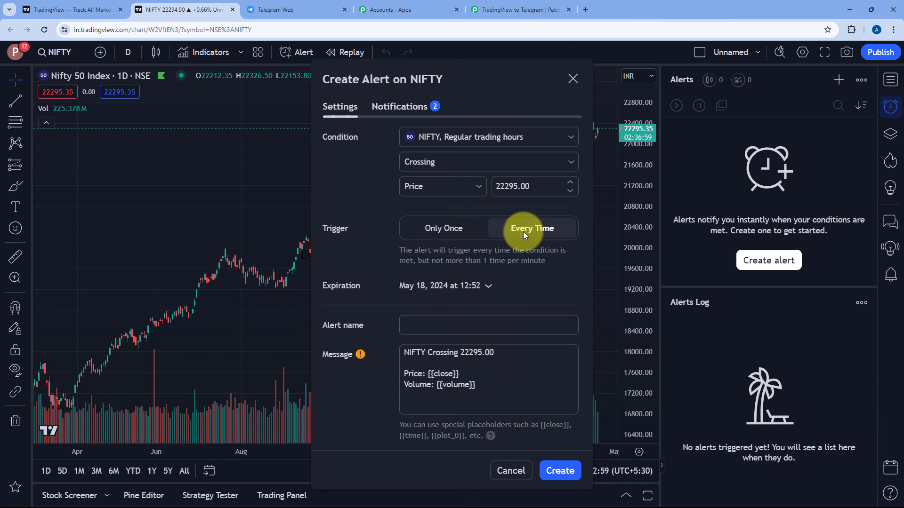
{"action": "left_click_drag", "start_coordinate": [484, 384], "coordinate": [397, 341]}
{"action": "left_click", "coordinate": [417, 370]}
{"action": "left_click_drag", "start_coordinate": [459, 373], "coordinate": [427, 374]}
{"action": "left_click", "coordinate": [490, 381]}
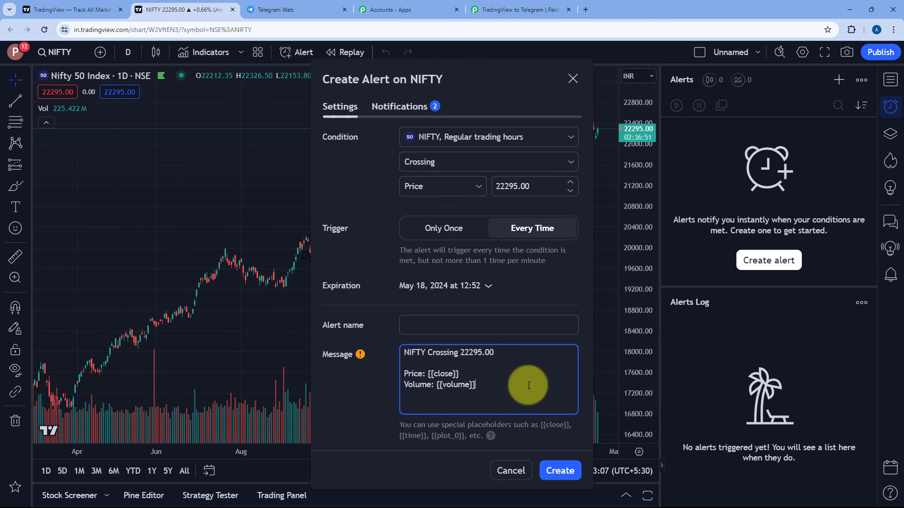
{"action": "left_click", "coordinate": [565, 468]}
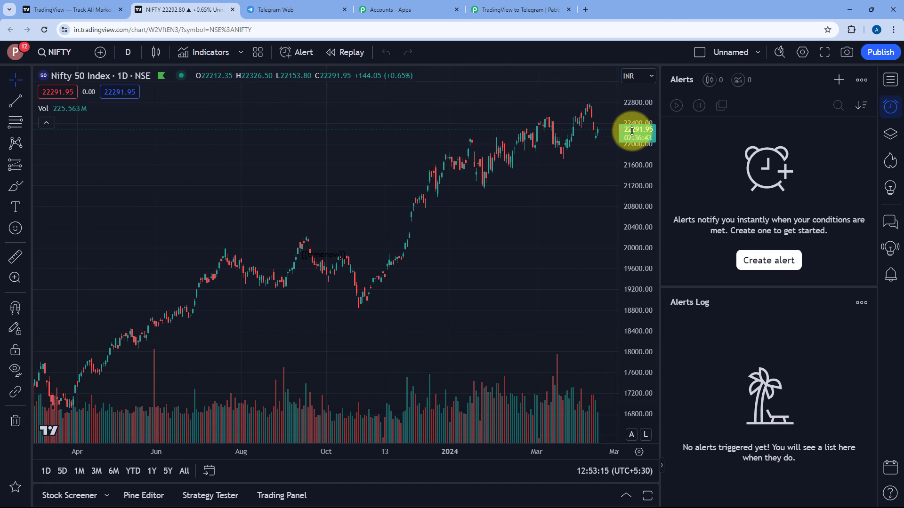
{"action": "key", "text": "alt+a"}
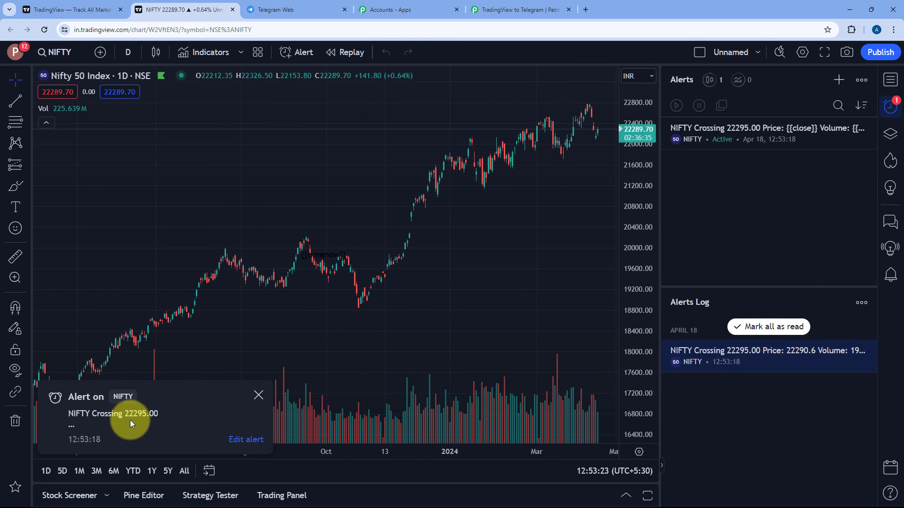
Step: Check the new NIFTY alert's crossing level, price and volume in the Stock Alerts channel on Telegram Web, and return to the Pabbly Connect workflow
{"action": "left_click", "coordinate": [476, 11]}
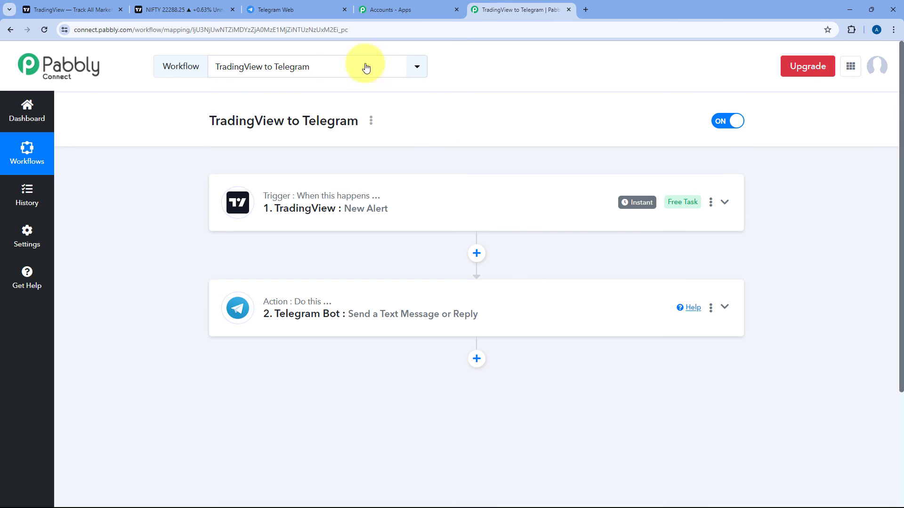
{"action": "left_click", "coordinate": [308, 8]}
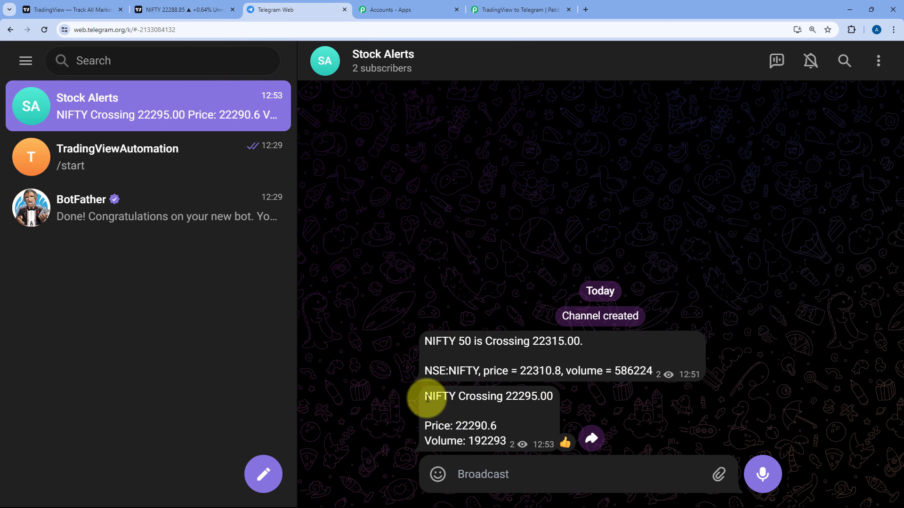
{"action": "left_click_drag", "start_coordinate": [426, 396], "coordinate": [551, 399]}
{"action": "left_click", "coordinate": [550, 400]}
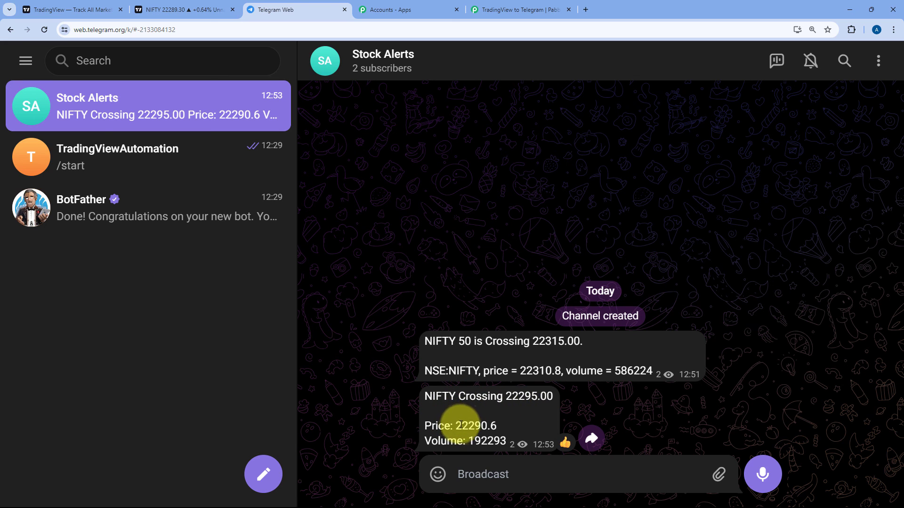
{"action": "left_click_drag", "start_coordinate": [455, 425], "coordinate": [468, 439]}
{"action": "left_click", "coordinate": [498, 427]}
{"action": "left_click", "coordinate": [502, 419]}
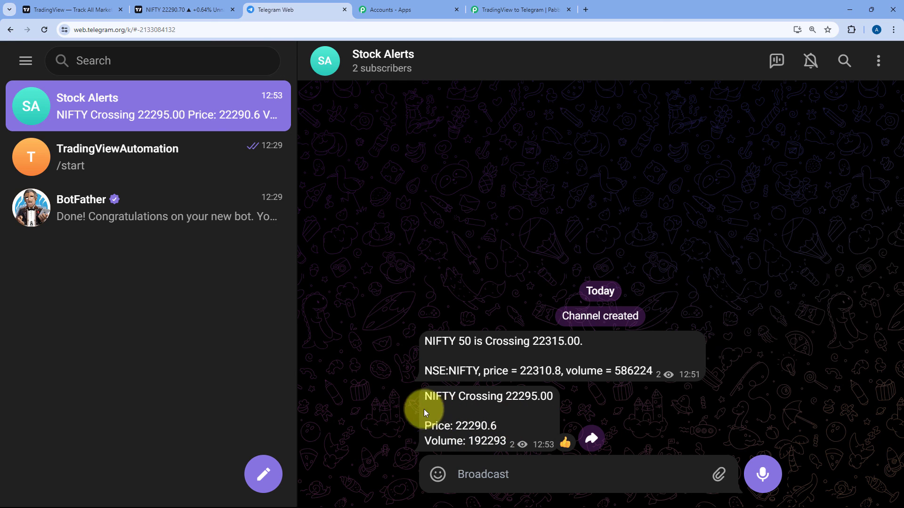
{"action": "left_click", "coordinate": [518, 9]}
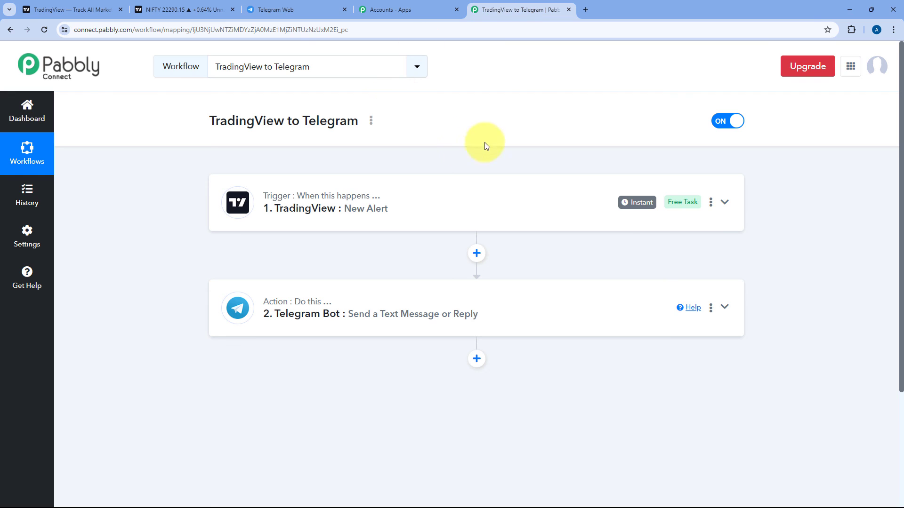